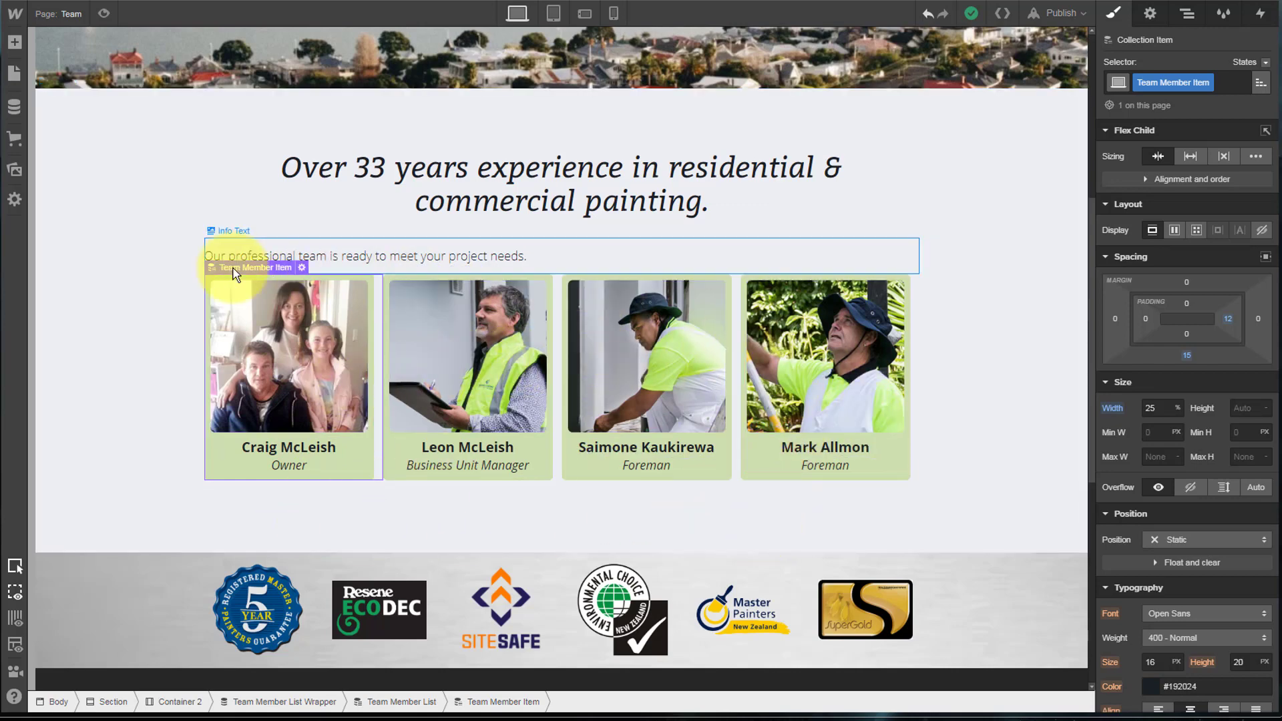
Select the team-card section and preview it at tablet, phone landscape and phone portrait widths, then return to desktop
{"action": "left_click", "coordinate": [979, 376]}
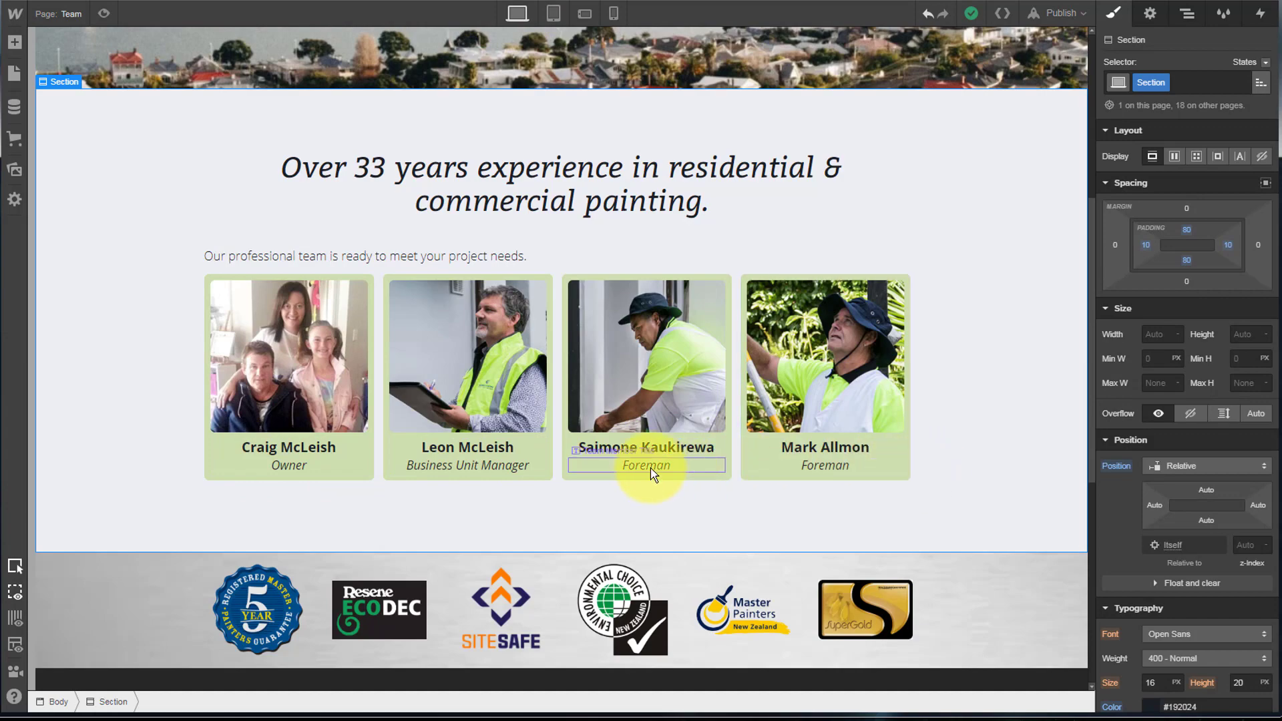
{"action": "left_click", "coordinate": [554, 13]}
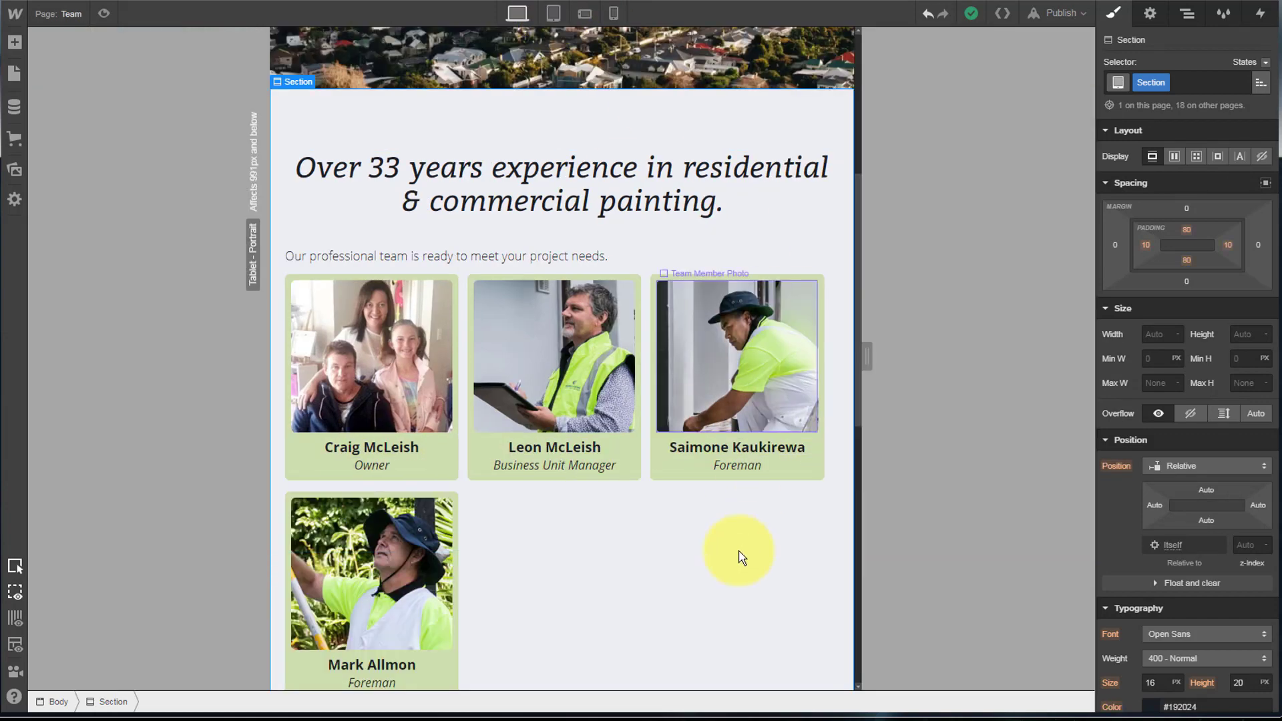
{"action": "scroll", "coordinate": [702, 552], "scroll_direction": "down", "scroll_amount": 1}
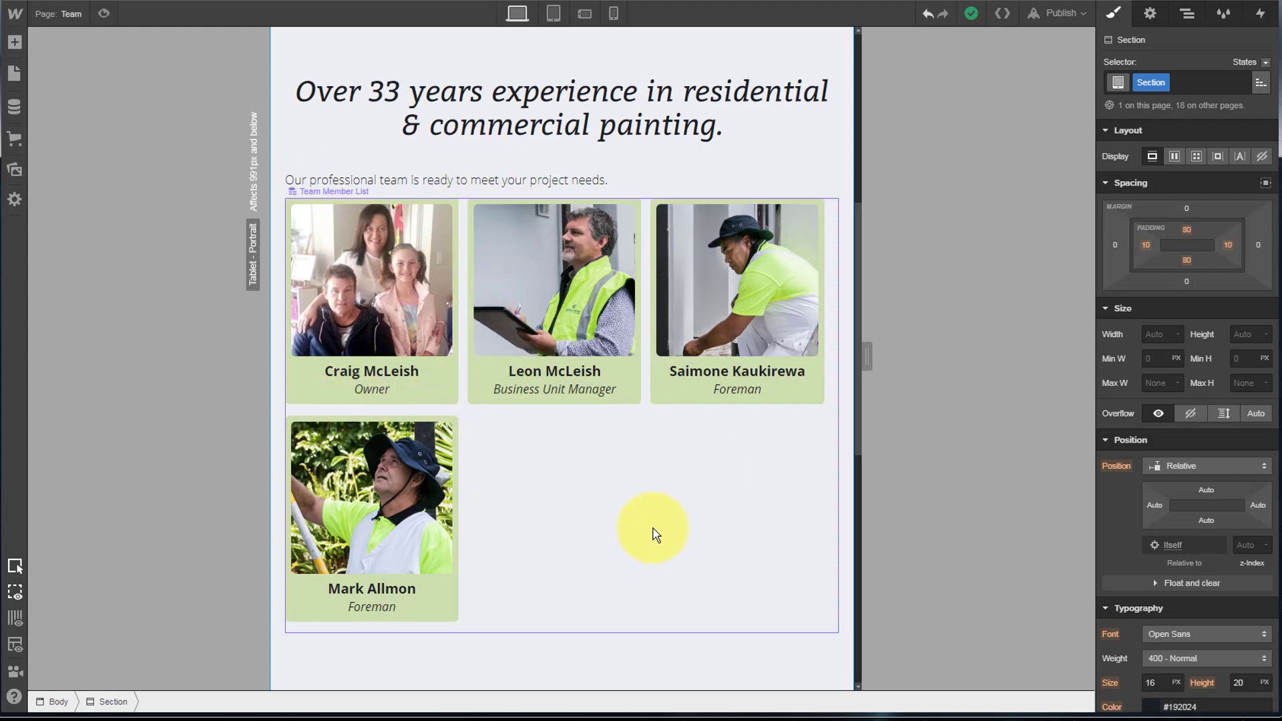
{"action": "left_click", "coordinate": [584, 15]}
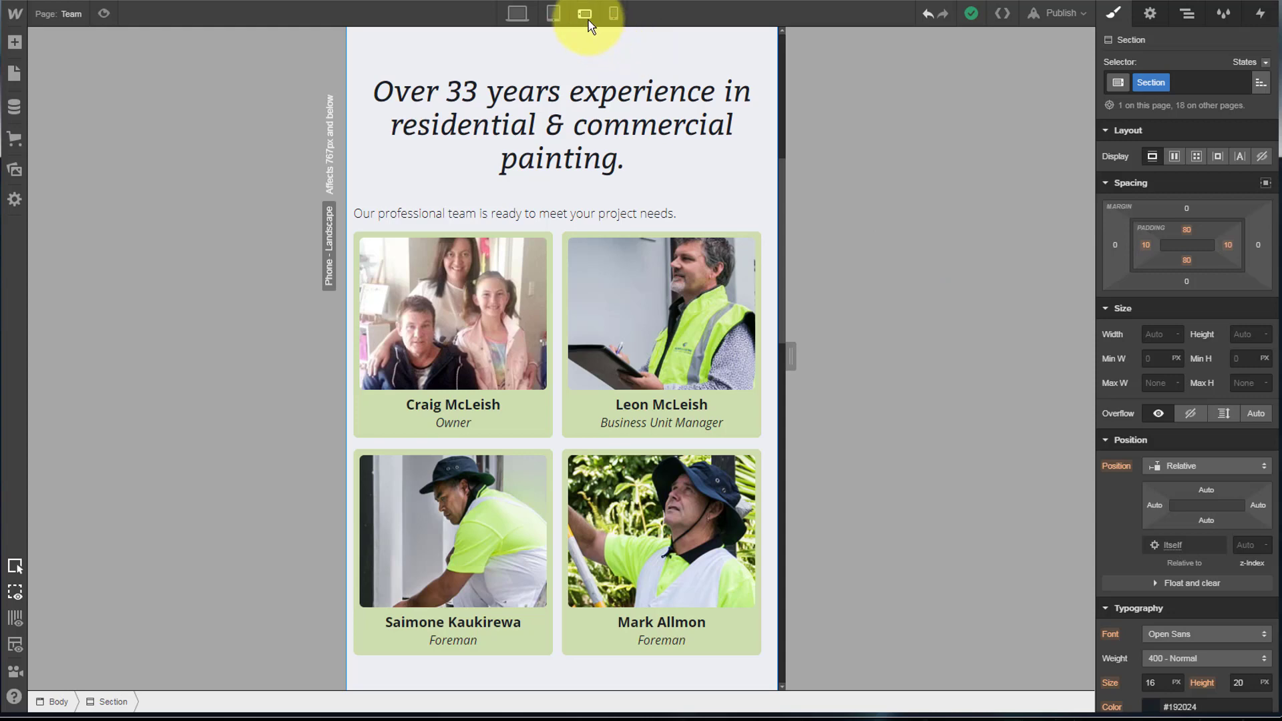
{"action": "scroll", "coordinate": [678, 215], "scroll_direction": "down", "scroll_amount": 2}
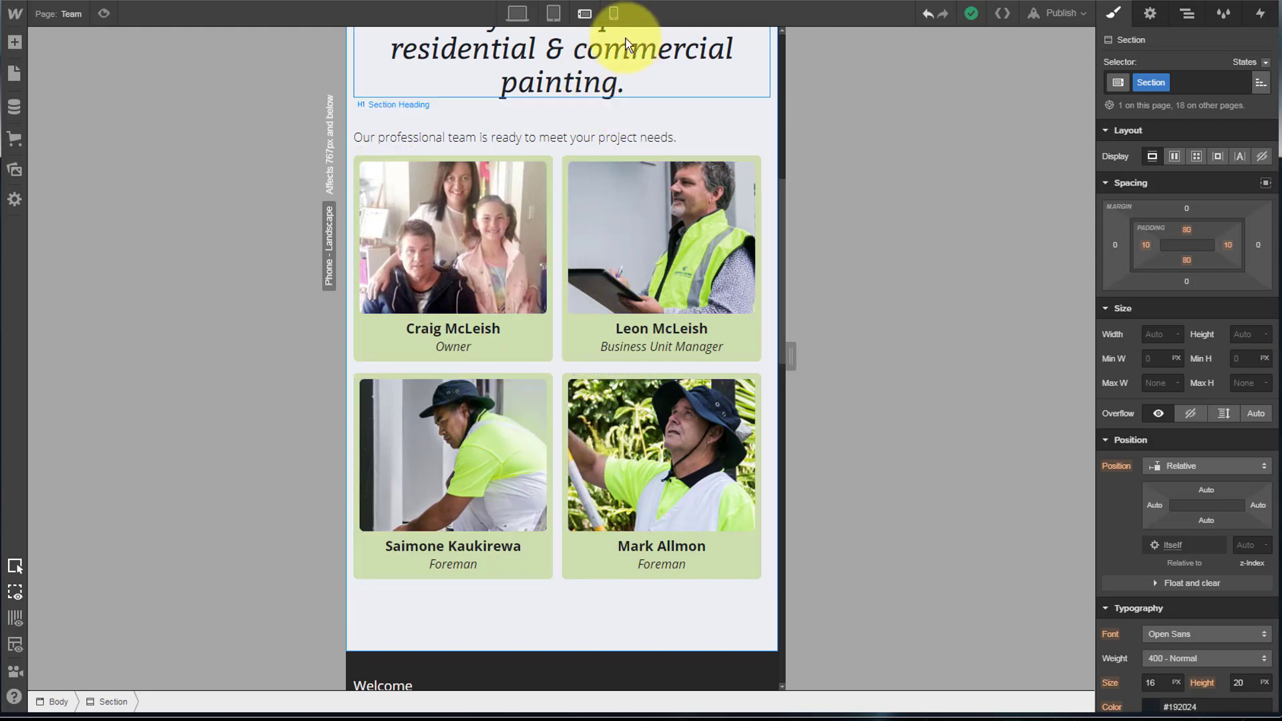
{"action": "left_click", "coordinate": [613, 13]}
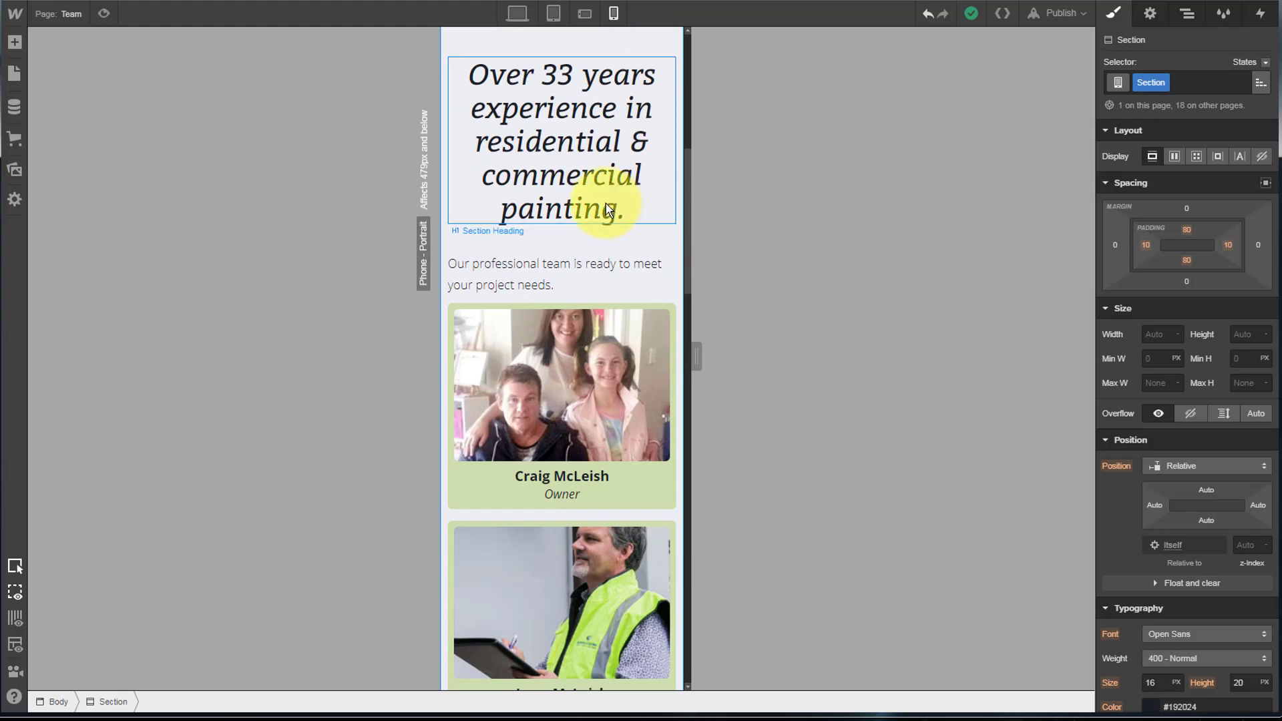
{"action": "scroll", "coordinate": [661, 232], "scroll_direction": "down", "scroll_amount": 1}
{"action": "scroll", "coordinate": [661, 232], "scroll_direction": "down", "scroll_amount": 7}
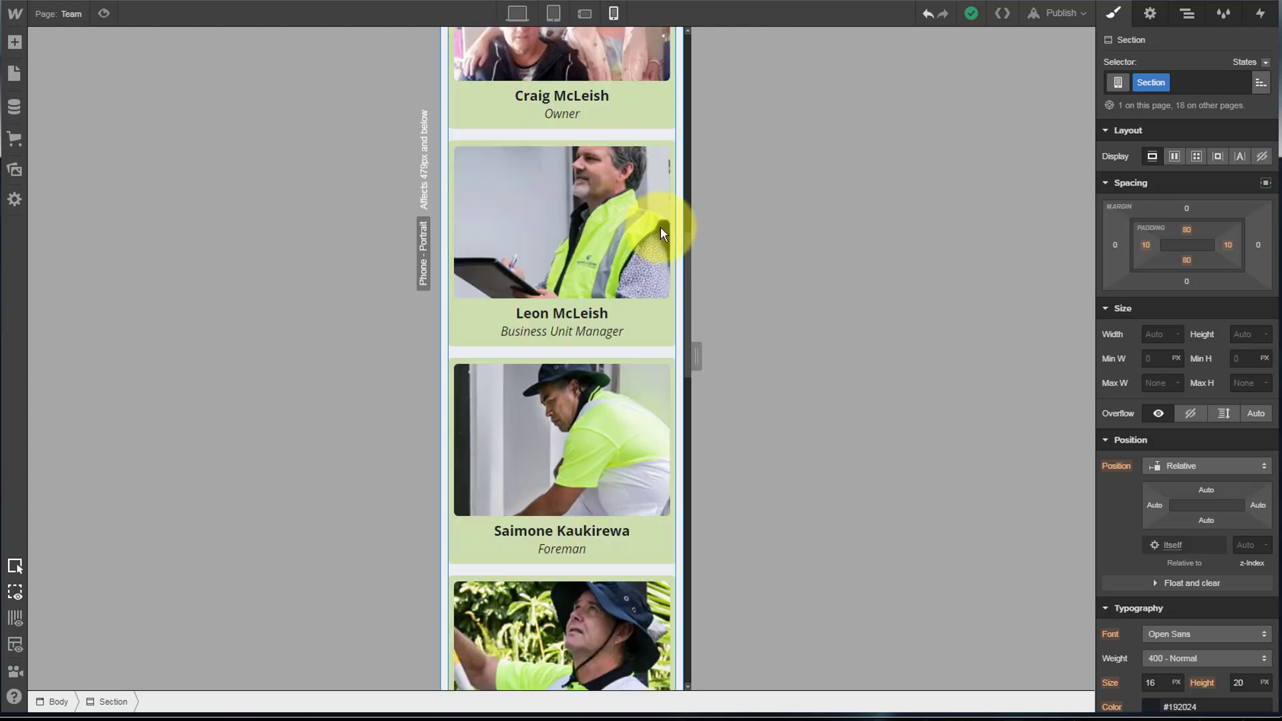
{"action": "scroll", "coordinate": [660, 232], "scroll_direction": "down", "scroll_amount": 1}
{"action": "scroll", "coordinate": [661, 233], "scroll_direction": "up", "scroll_amount": 9}
{"action": "scroll", "coordinate": [661, 232], "scroll_direction": "up", "scroll_amount": 1}
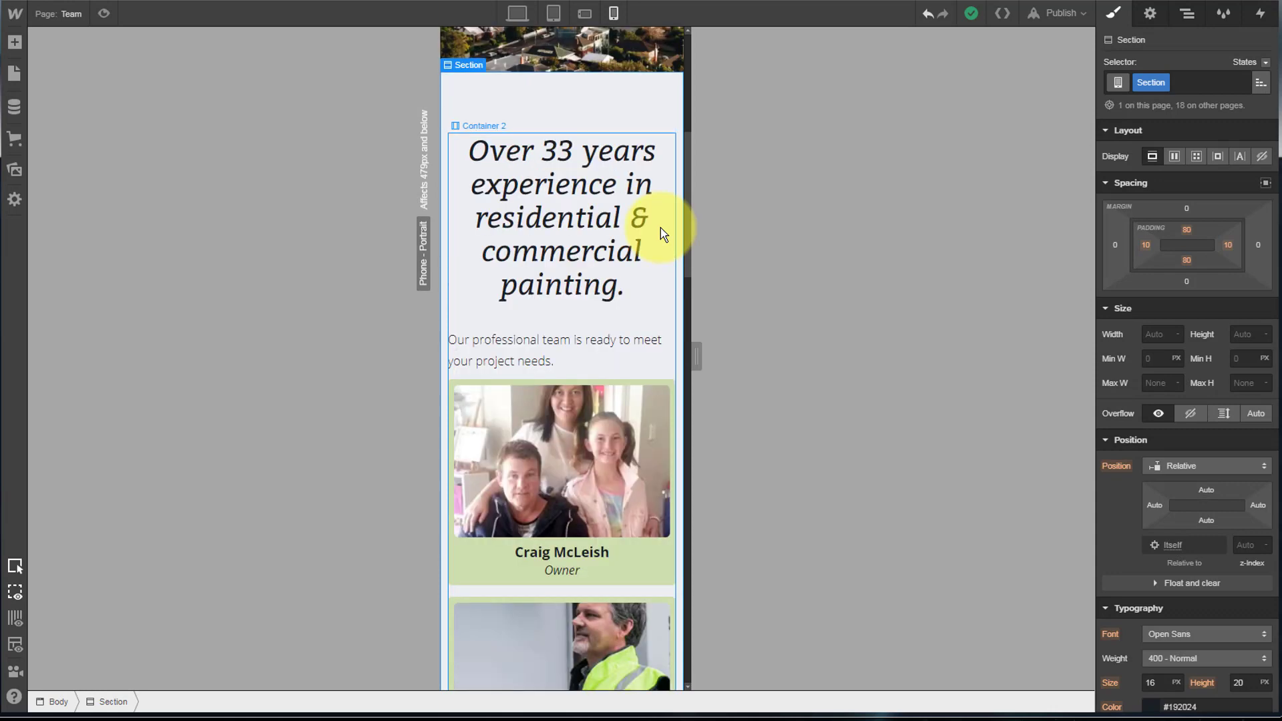
{"action": "scroll", "coordinate": [662, 233], "scroll_direction": "down", "scroll_amount": 1}
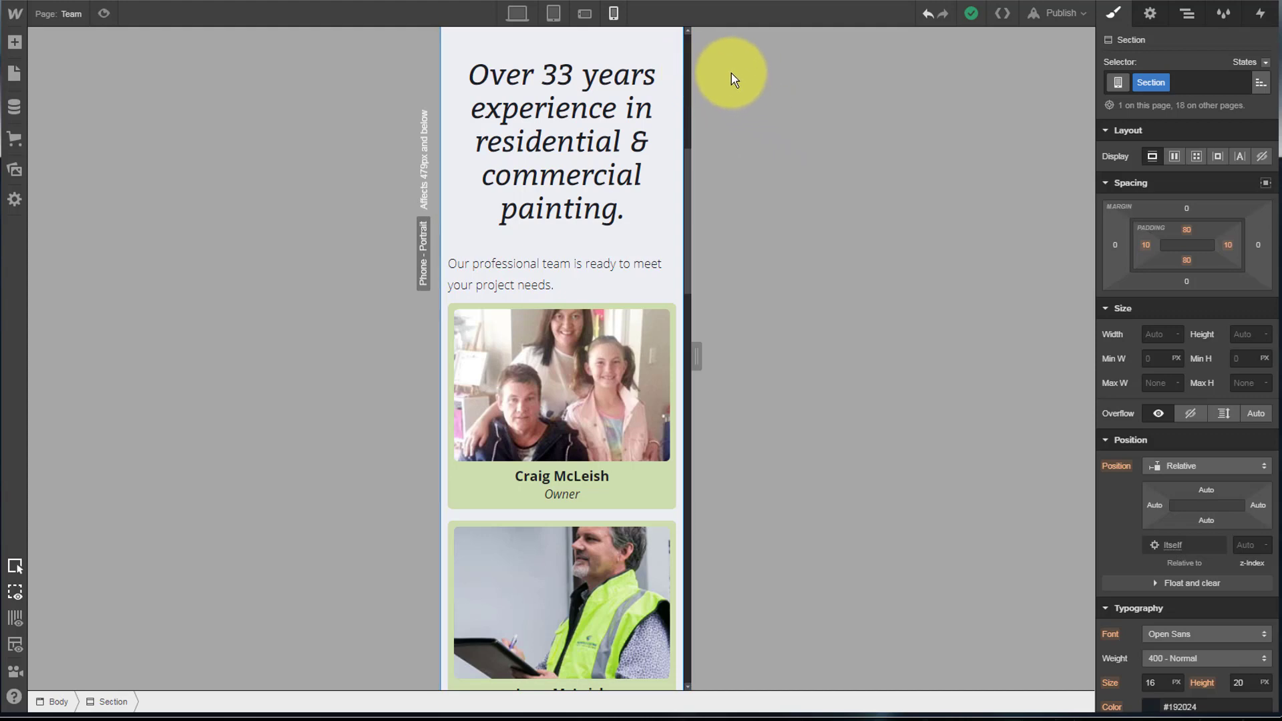
{"action": "left_click", "coordinate": [519, 12]}
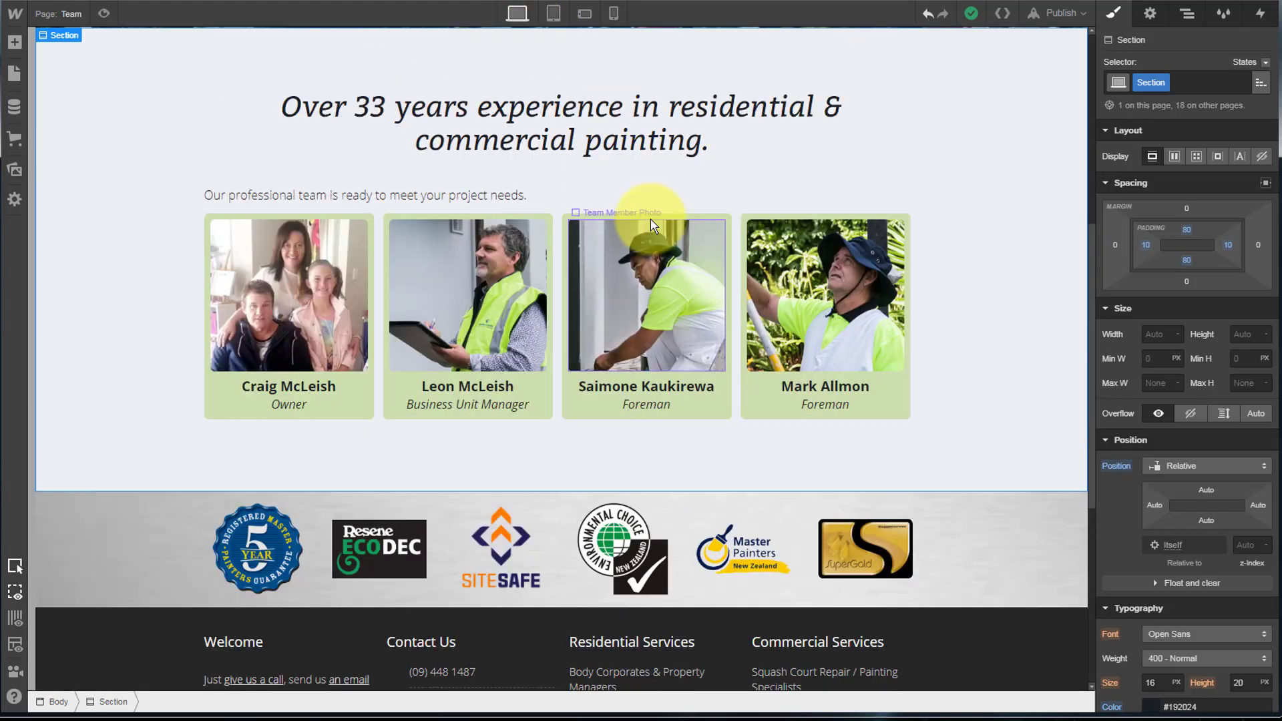
Switch to the Team Copy page and select the intro paragraph under the heading
{"action": "left_click", "coordinate": [70, 14]}
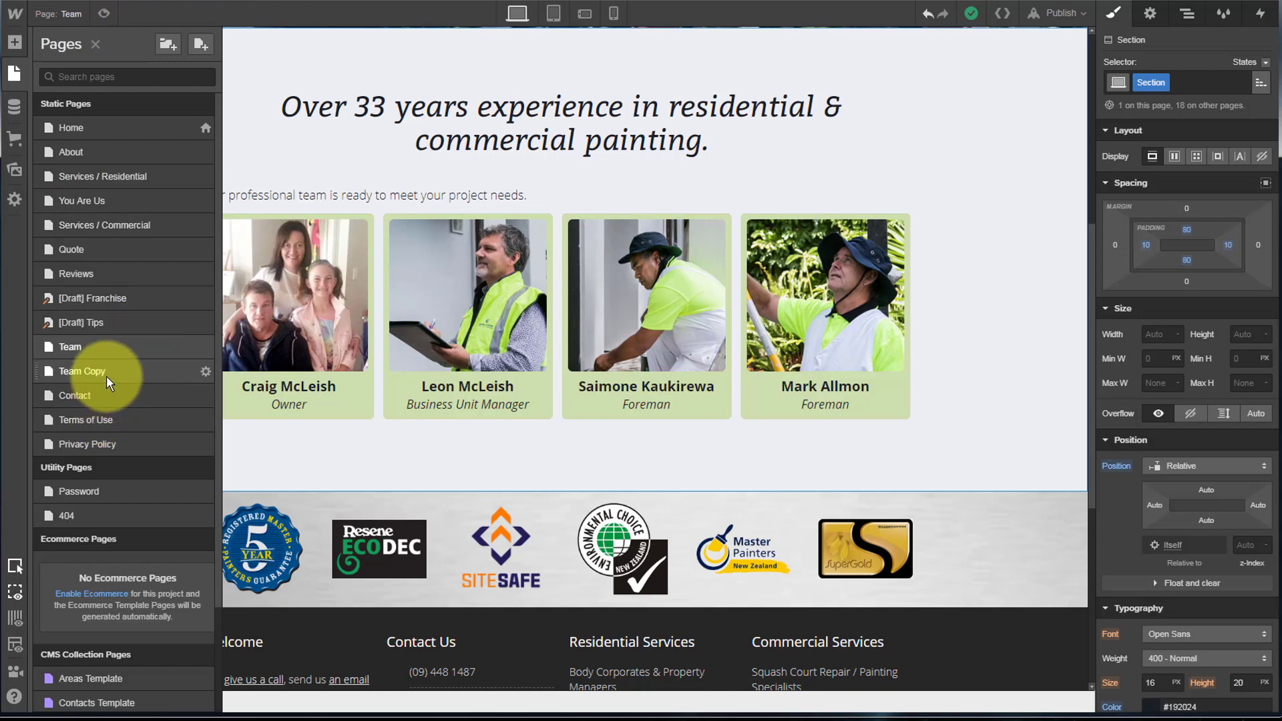
{"action": "left_click", "coordinate": [82, 371]}
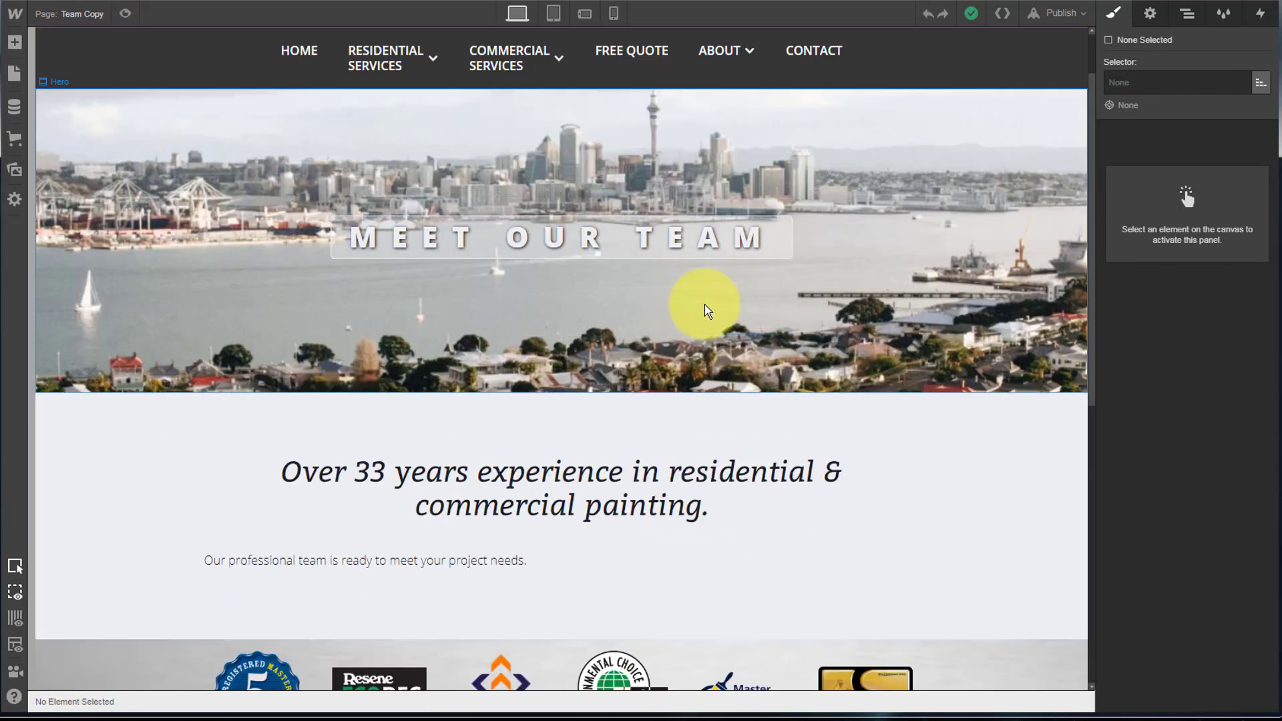
{"action": "scroll", "coordinate": [706, 311], "scroll_direction": "down", "scroll_amount": 2}
{"action": "scroll", "coordinate": [663, 401], "scroll_direction": "down", "scroll_amount": 2}
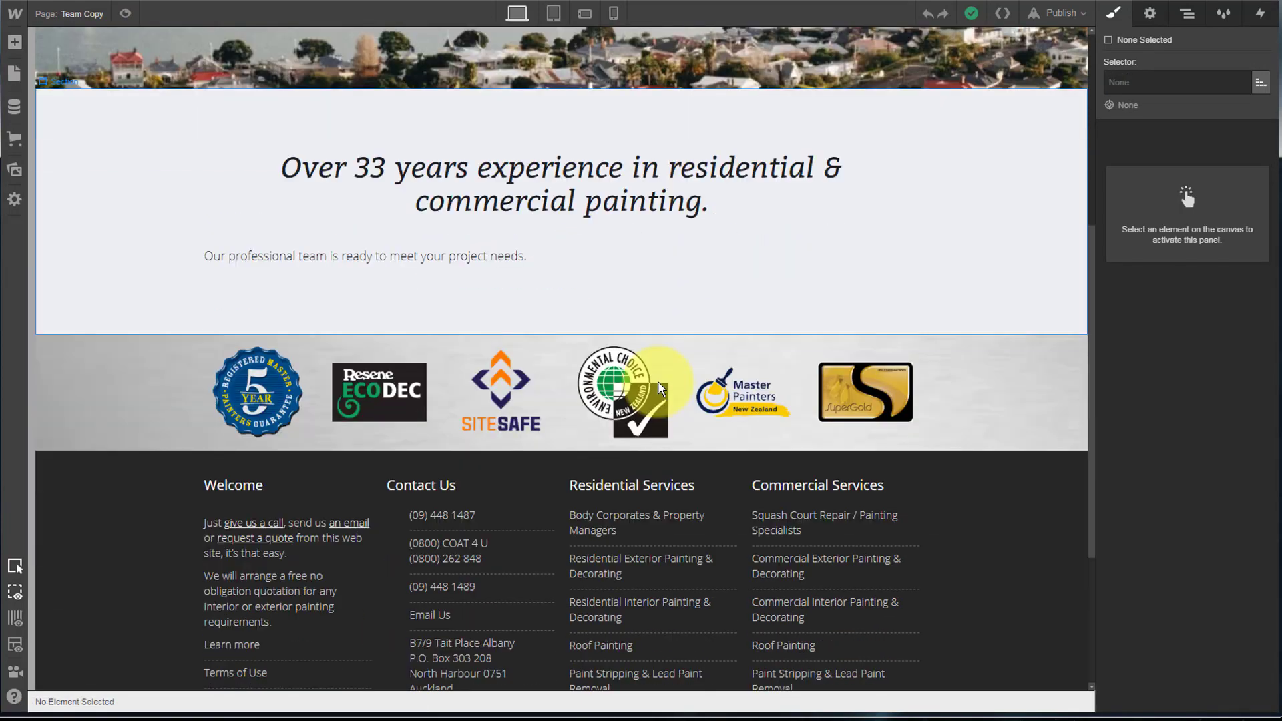
{"action": "left_click", "coordinate": [450, 263]}
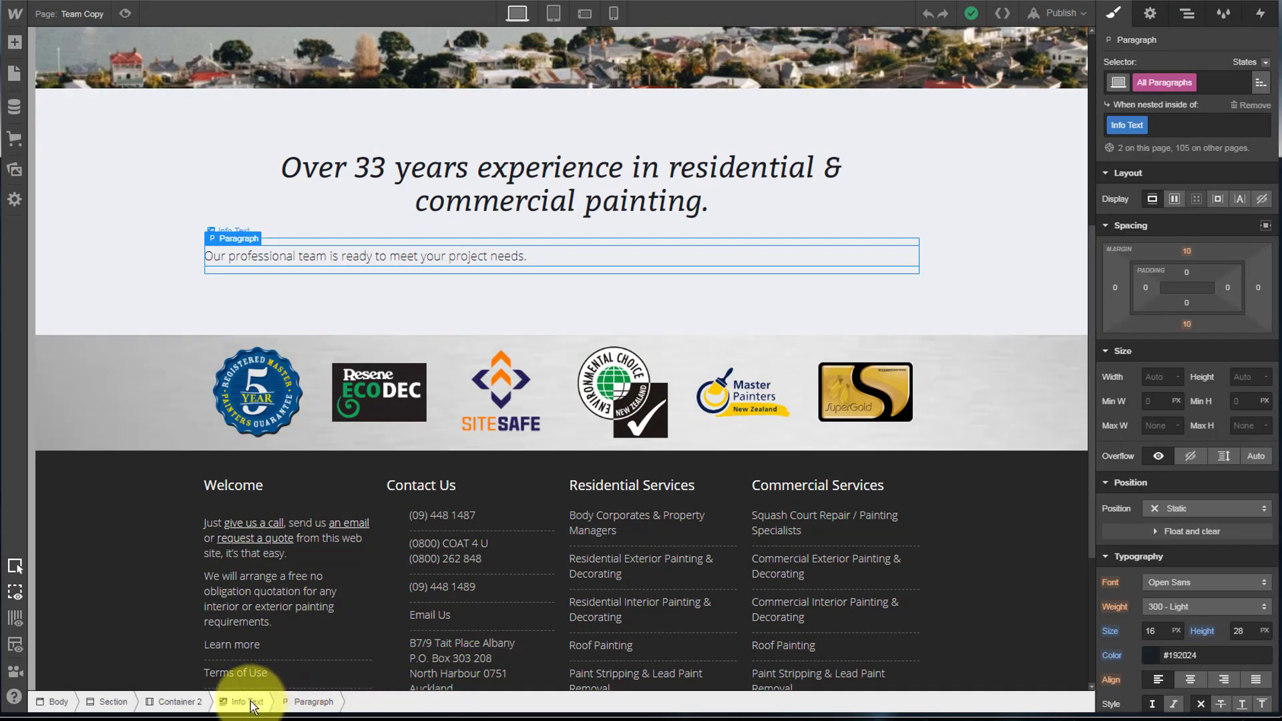
Insert a Collection List below the Info Text and set its source to the Teams collection
{"action": "left_click", "coordinate": [251, 701]}
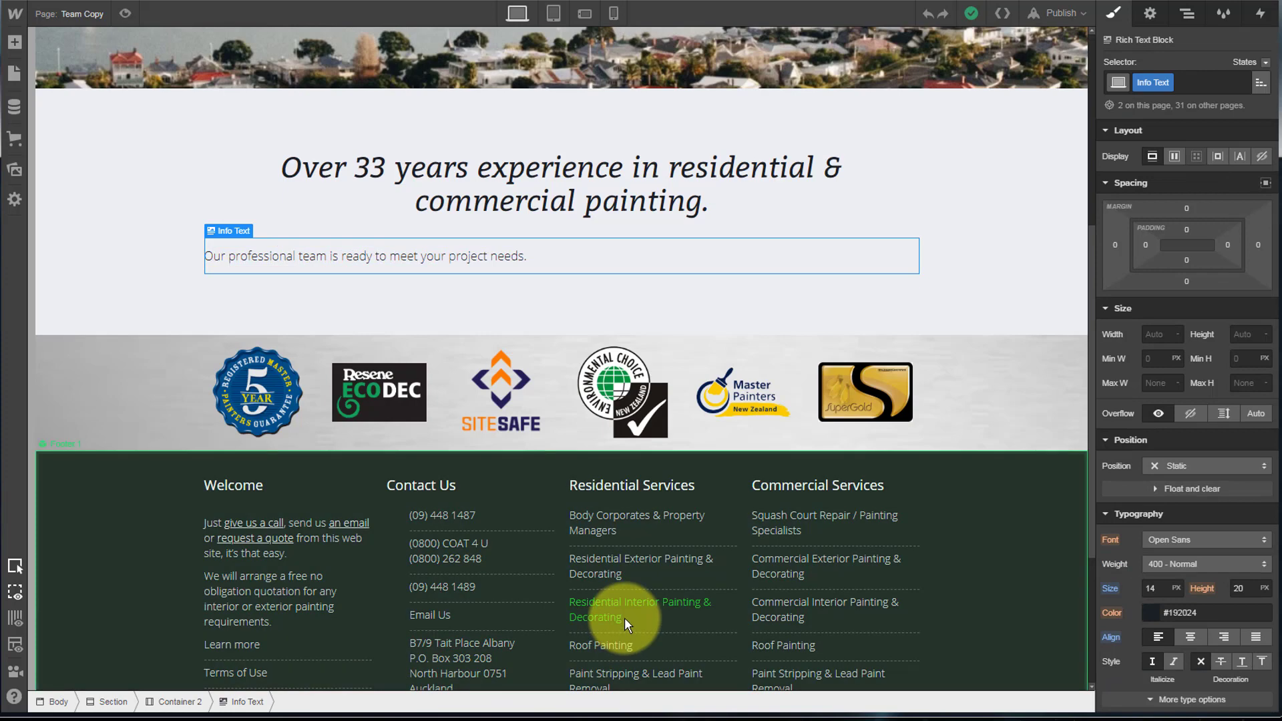
{"action": "key", "text": "a"}
{"action": "left_click", "coordinate": [57, 635]}
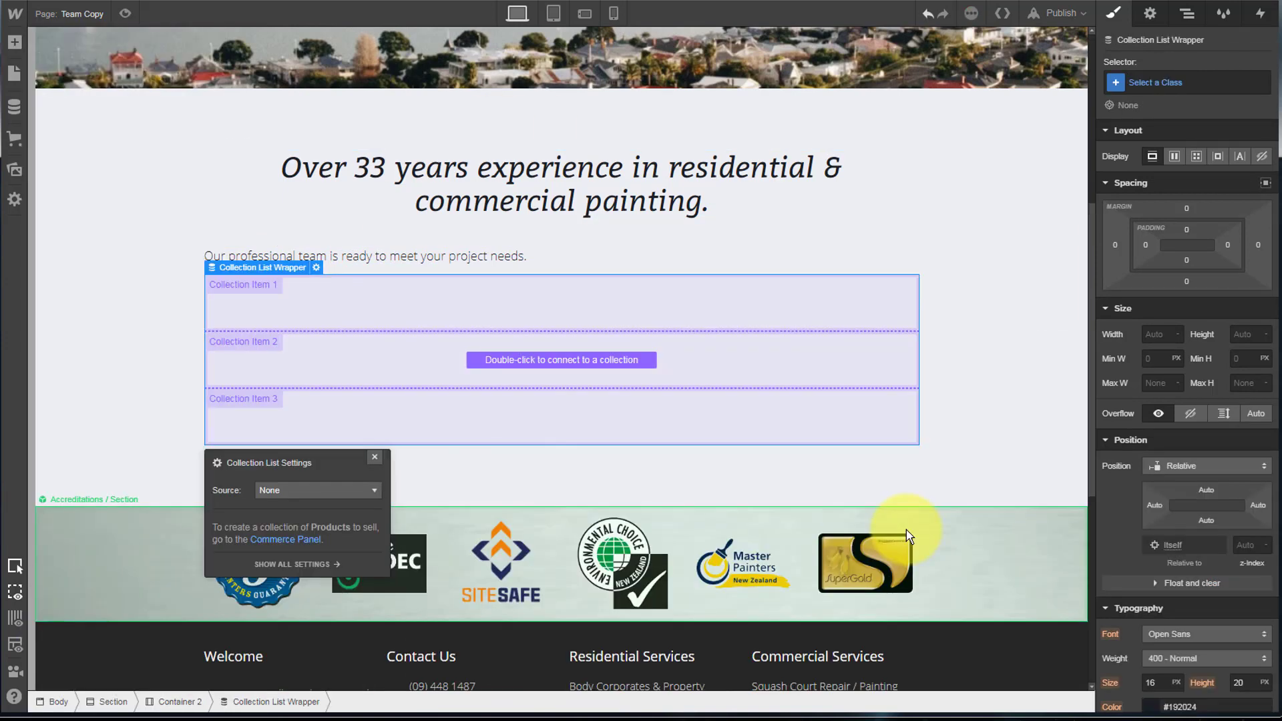
{"action": "left_click", "coordinate": [335, 491]}
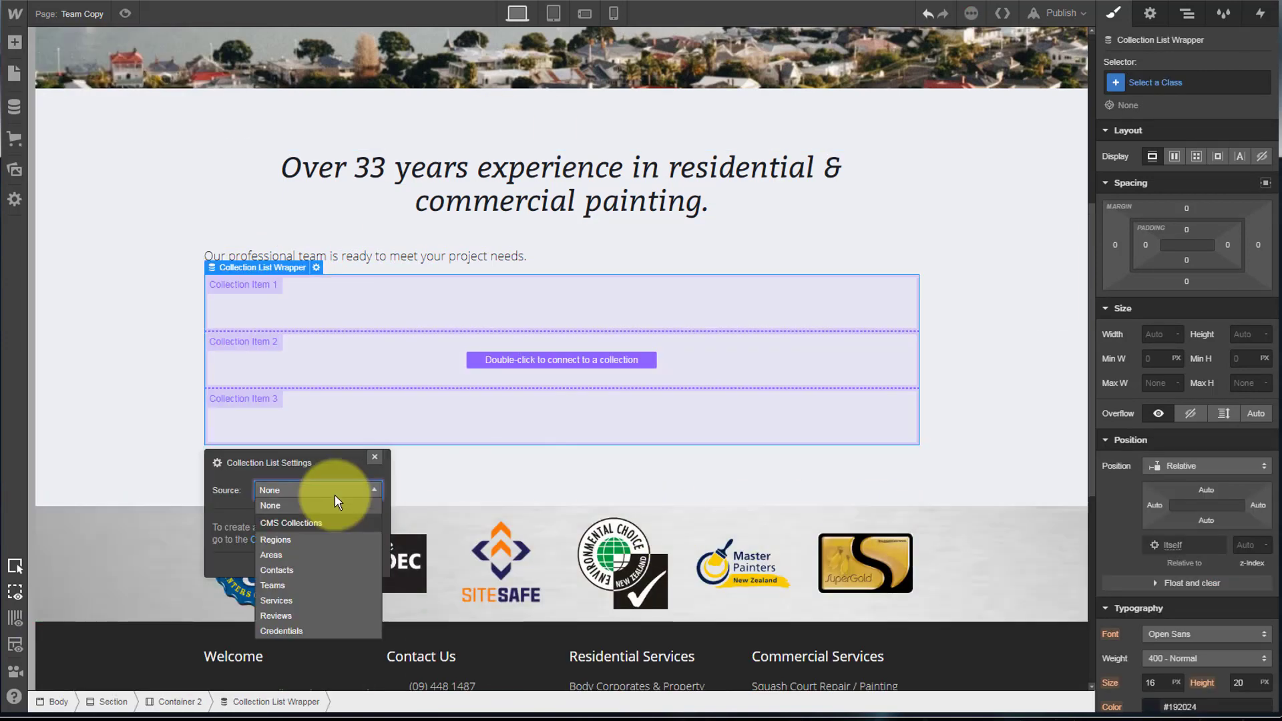
{"action": "left_click", "coordinate": [283, 587]}
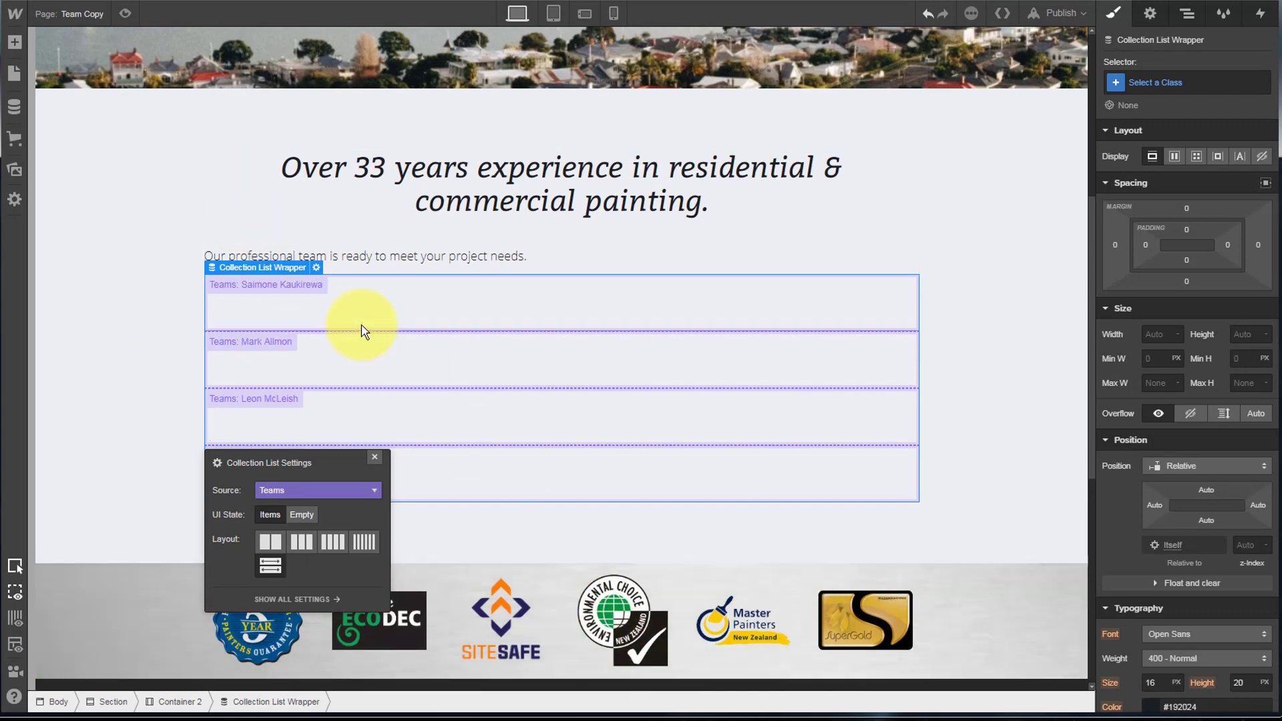
{"action": "left_click", "coordinate": [302, 308]}
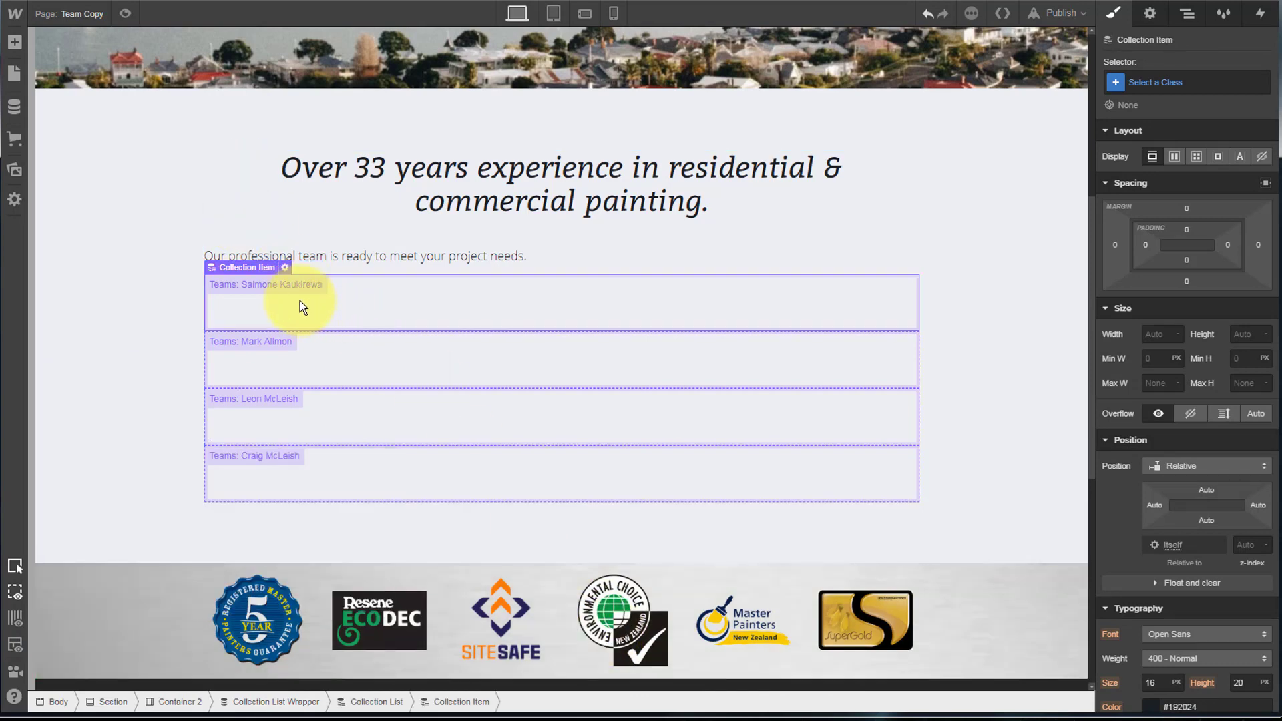
{"action": "left_click", "coordinate": [14, 106]}
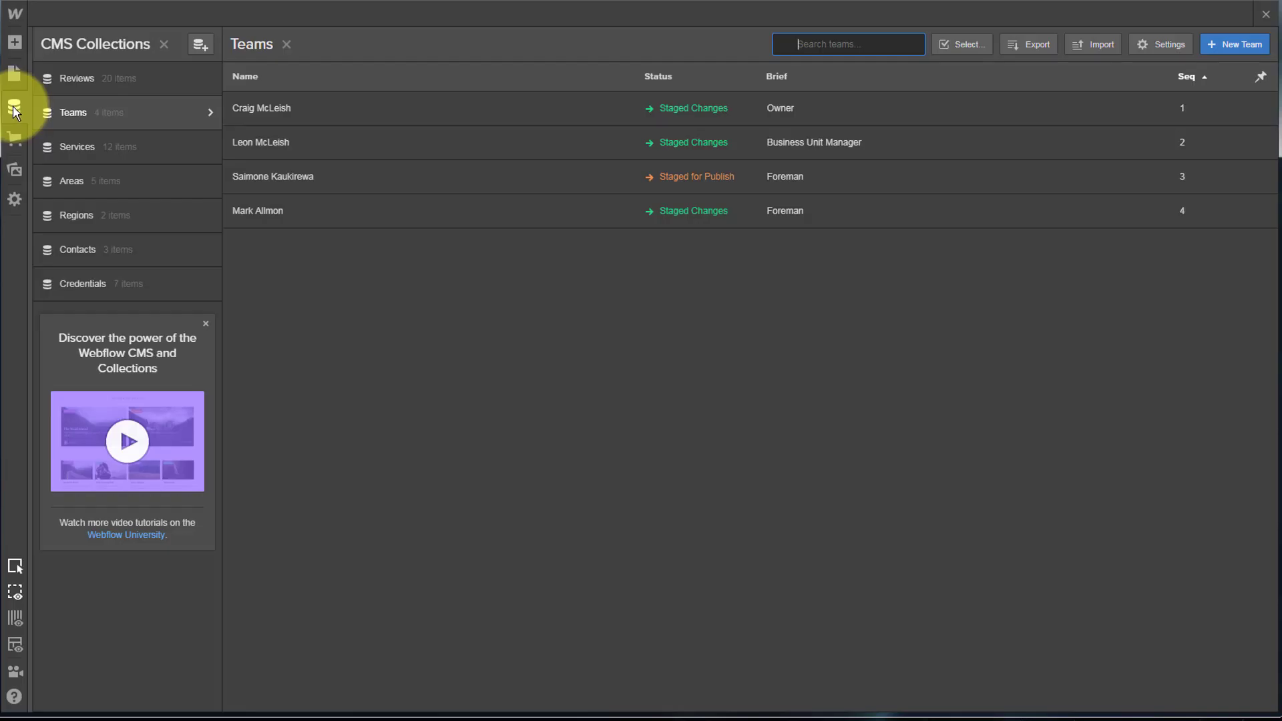
{"action": "left_click", "coordinate": [73, 114]}
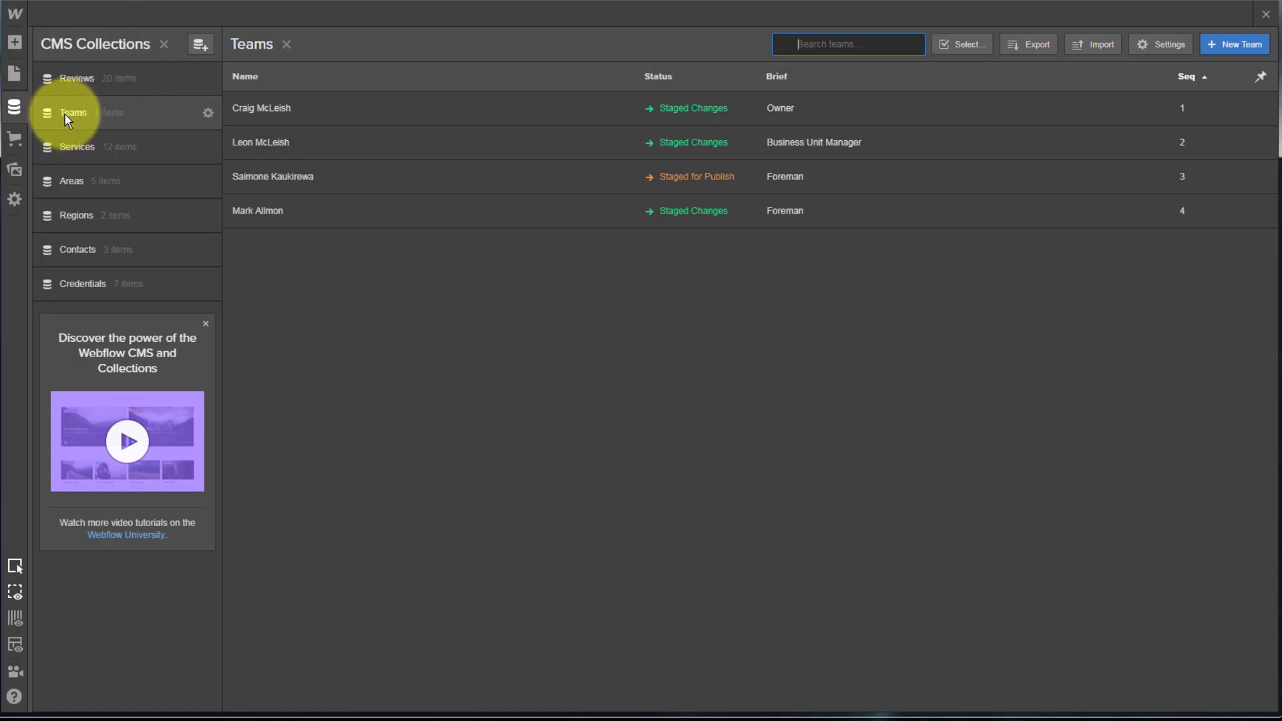
{"action": "left_click", "coordinate": [281, 114]}
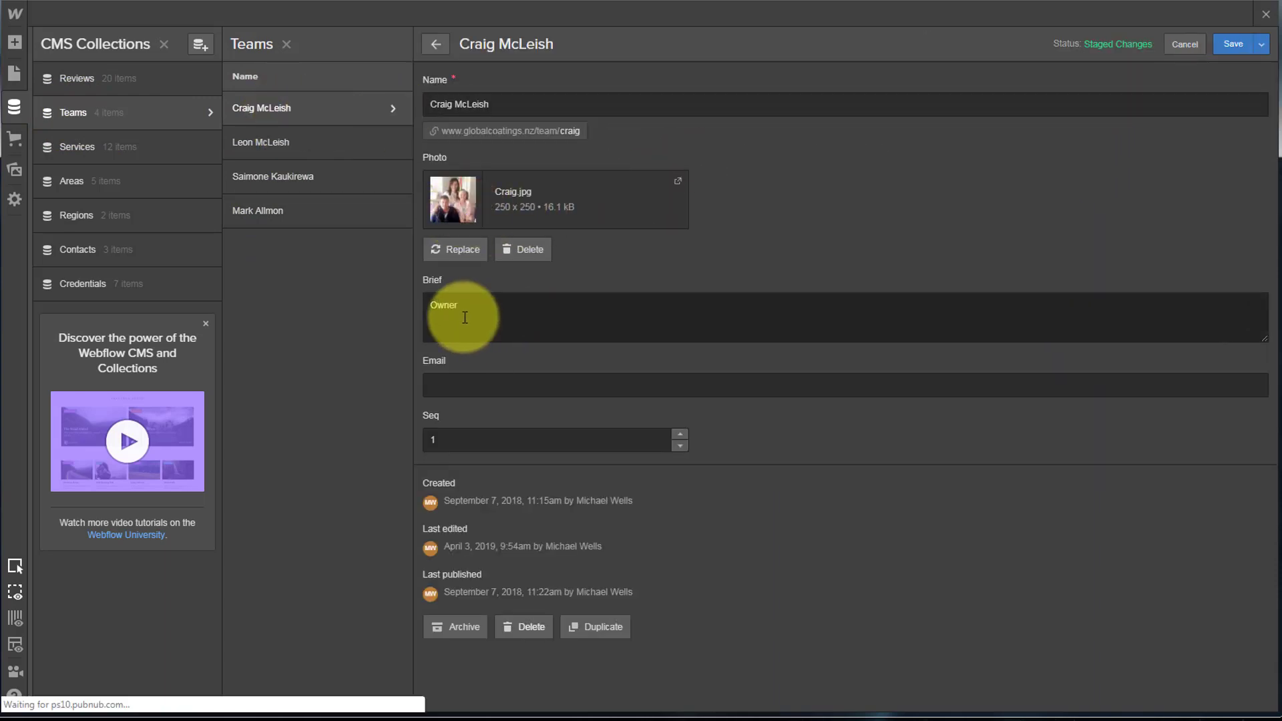
{"action": "left_click", "coordinate": [489, 312]}
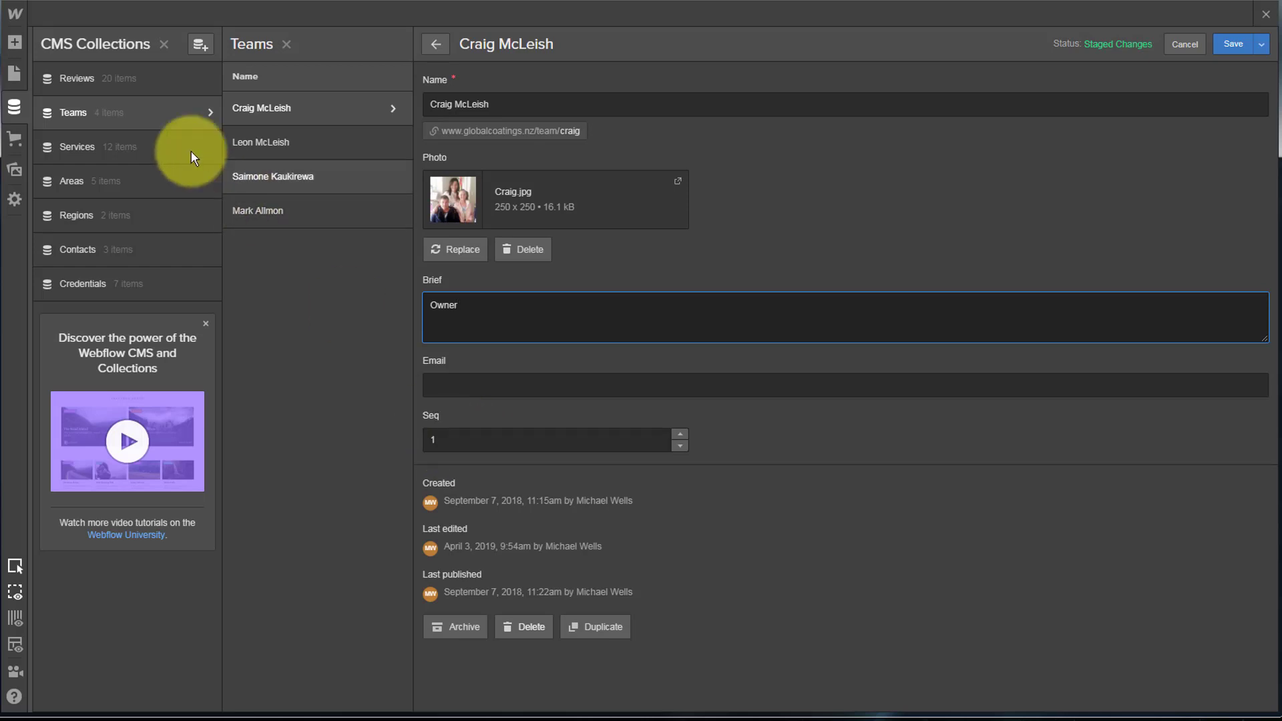
{"action": "left_click", "coordinate": [371, 444]}
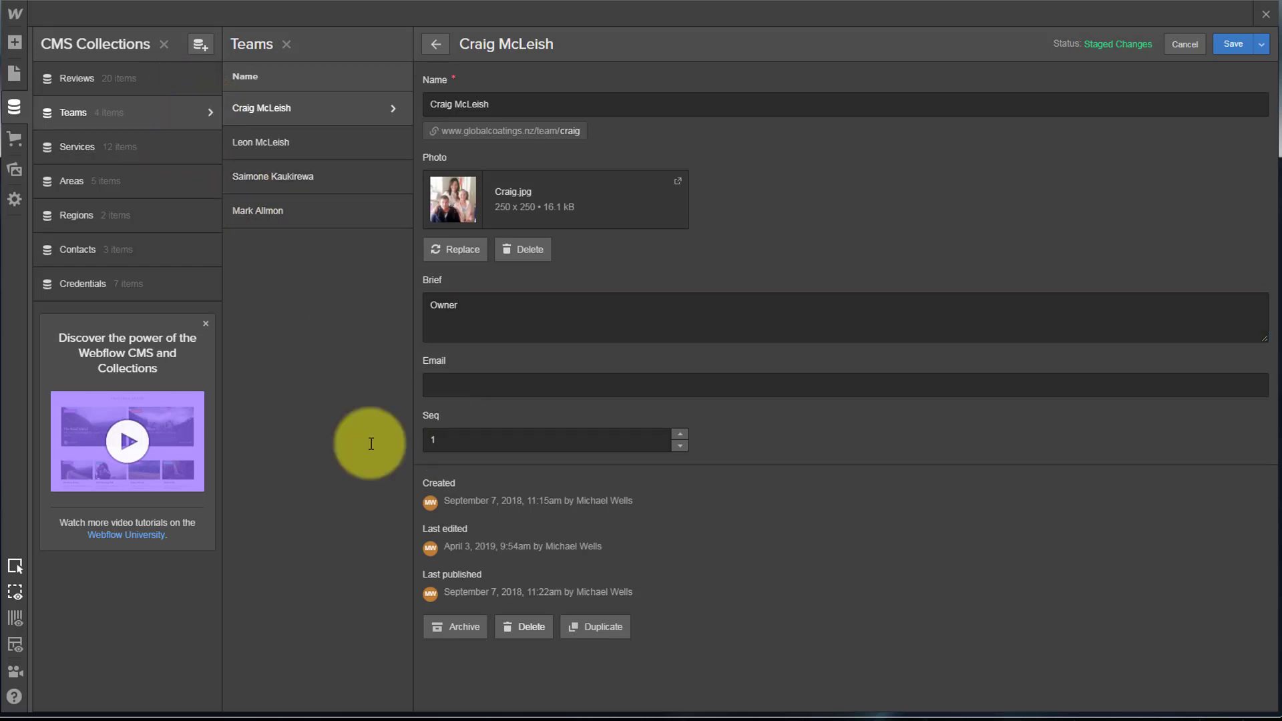
{"action": "left_click", "coordinate": [208, 110]}
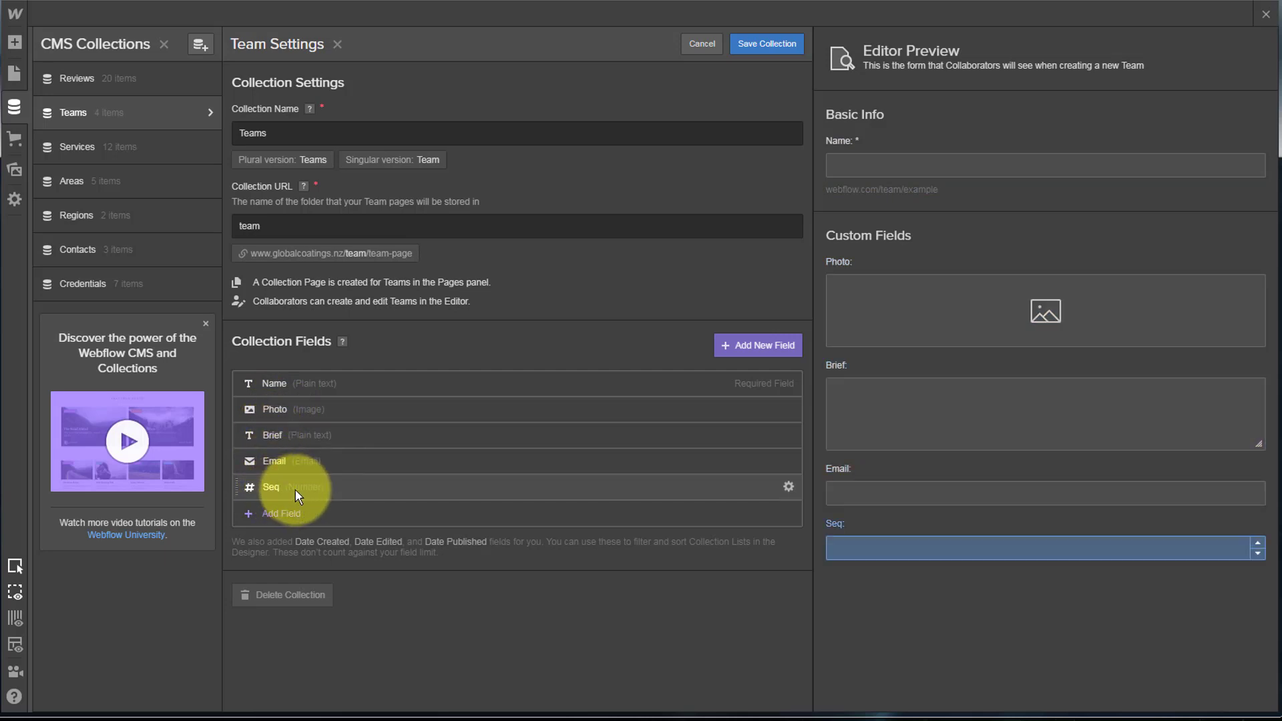
{"action": "left_click", "coordinate": [133, 115]}
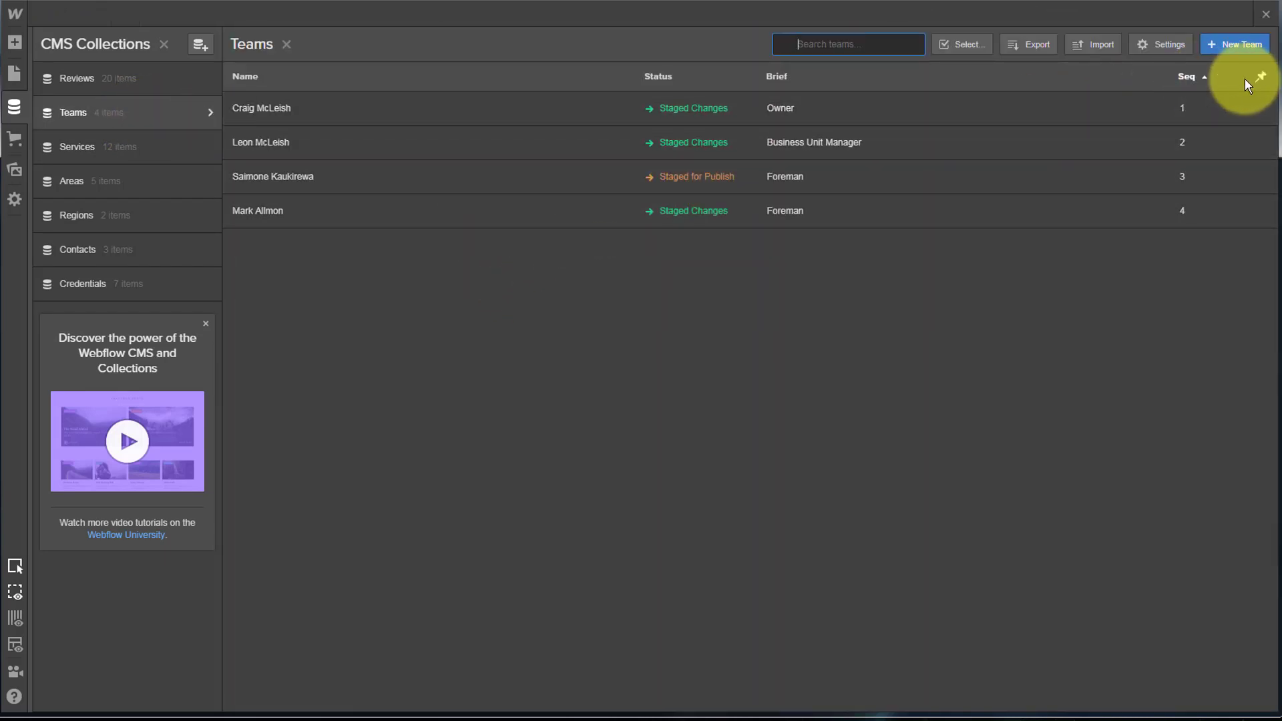
{"action": "left_click", "coordinate": [1260, 76]}
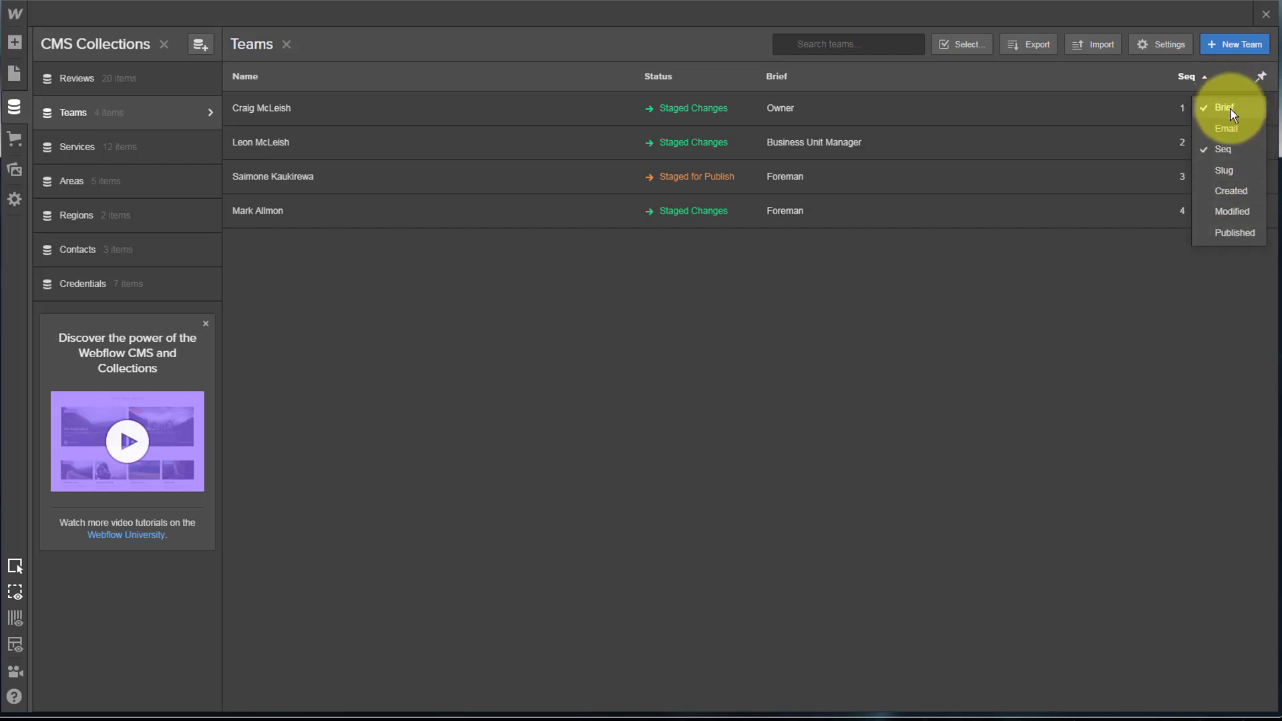
{"action": "left_click", "coordinate": [1234, 233]}
{"action": "left_click", "coordinate": [1232, 213]}
{"action": "left_click", "coordinate": [1232, 192]}
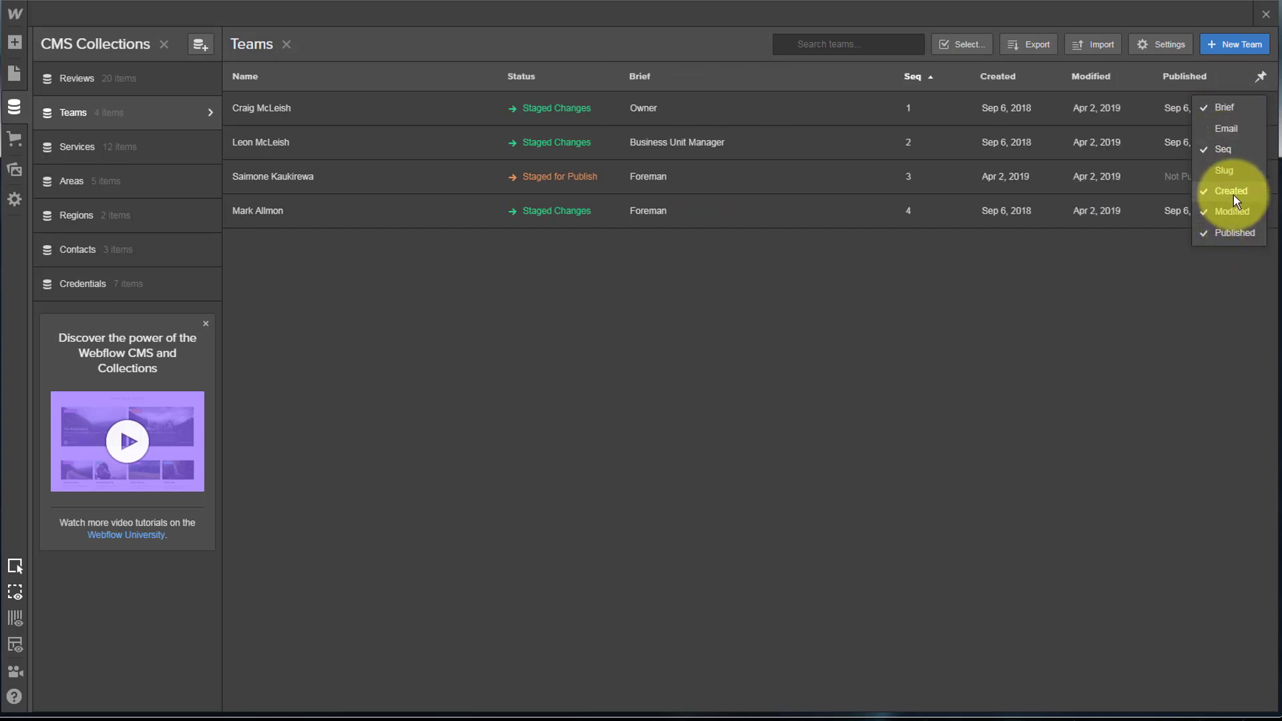
{"action": "left_click", "coordinate": [1236, 210]}
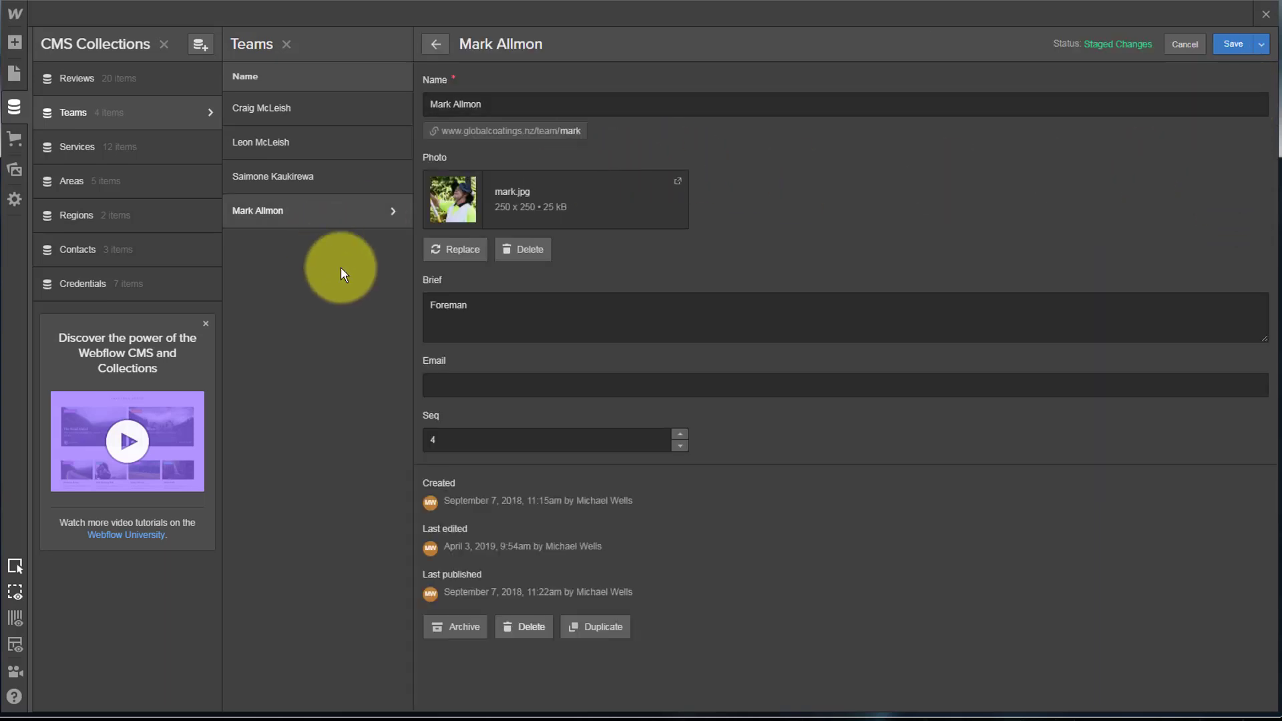
{"action": "left_click", "coordinate": [129, 115]}
Sort the full Teams table by Seq, largest then smallest first, and close the CMS panel
{"action": "left_click", "coordinate": [174, 119]}
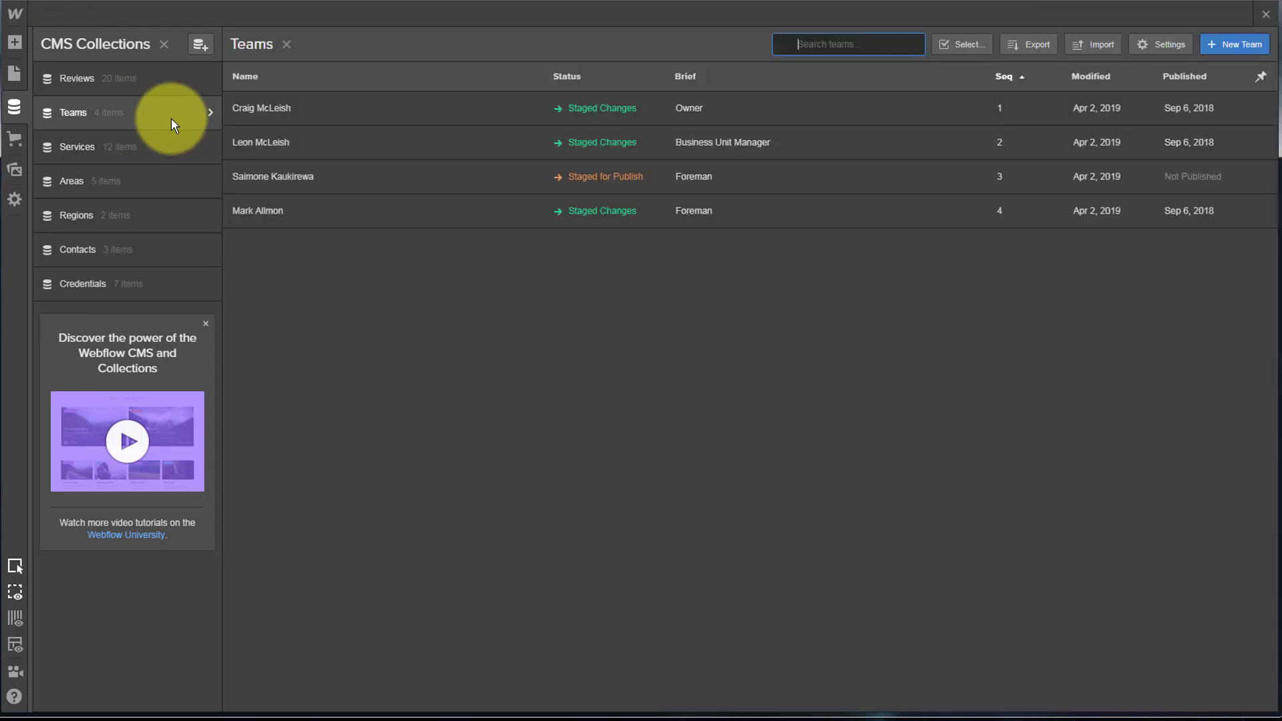
{"action": "left_click", "coordinate": [1008, 78]}
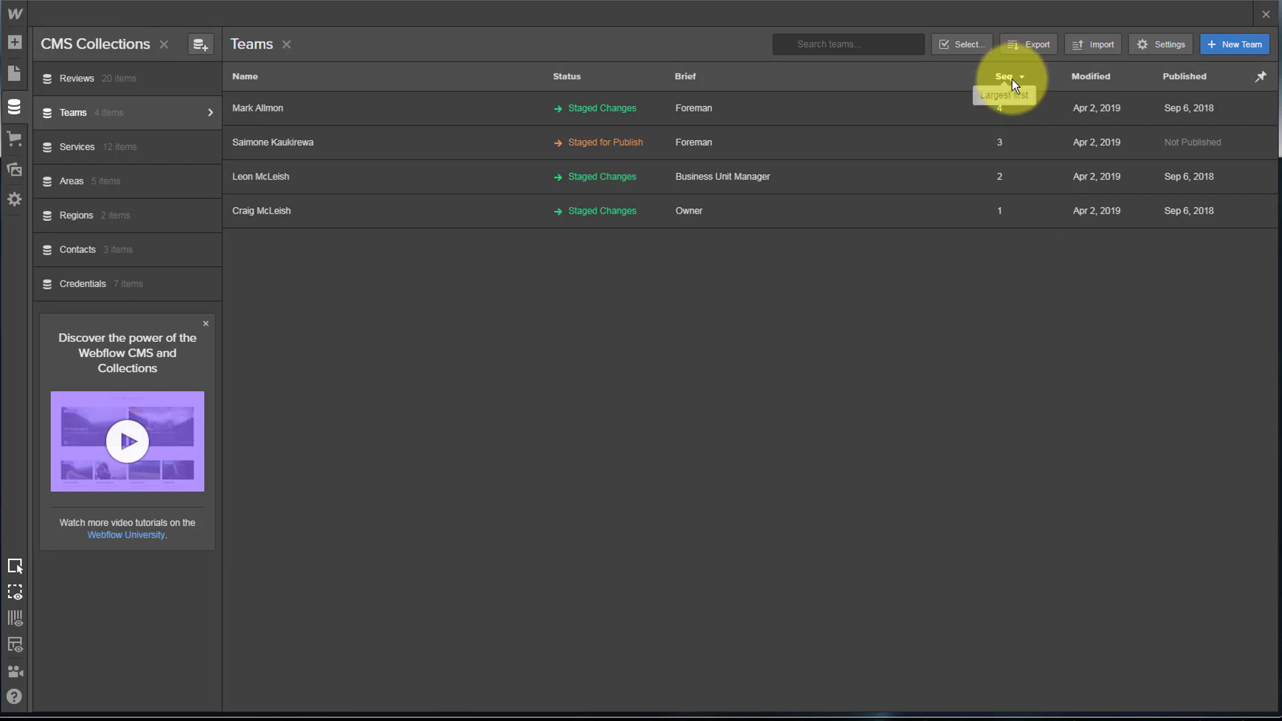
{"action": "left_click", "coordinate": [1008, 77]}
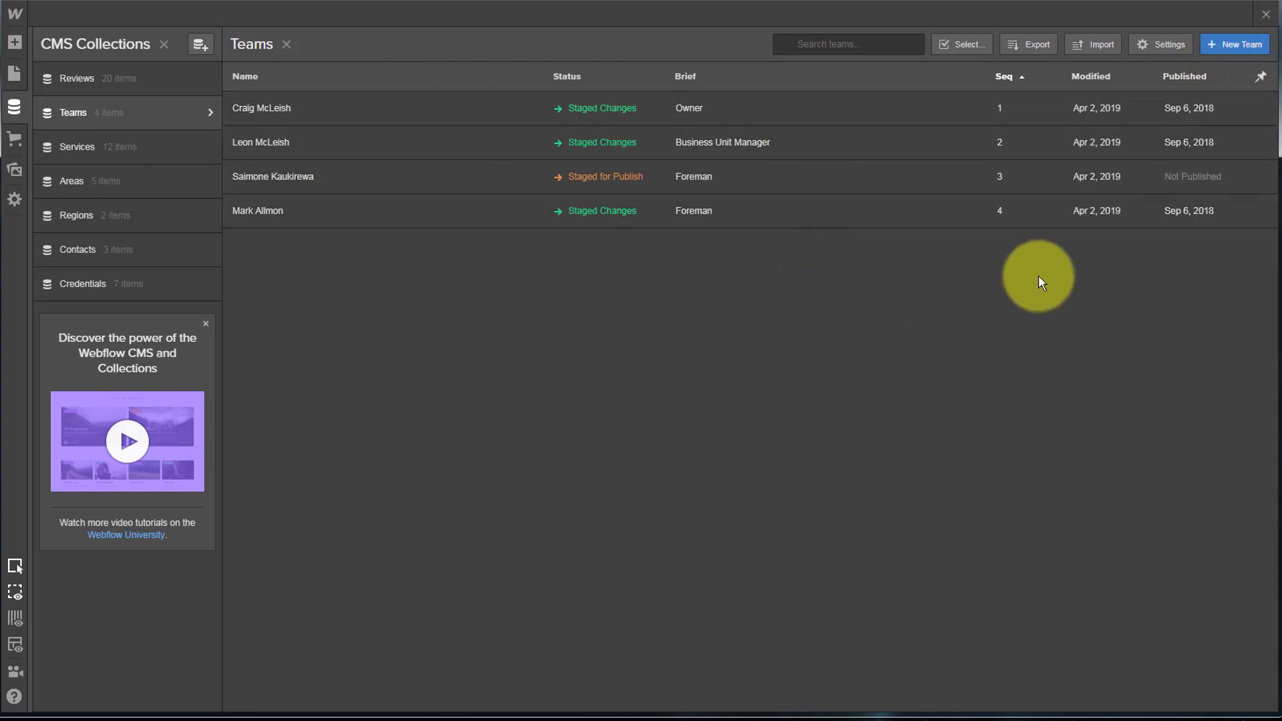
{"action": "left_click", "coordinate": [1266, 15]}
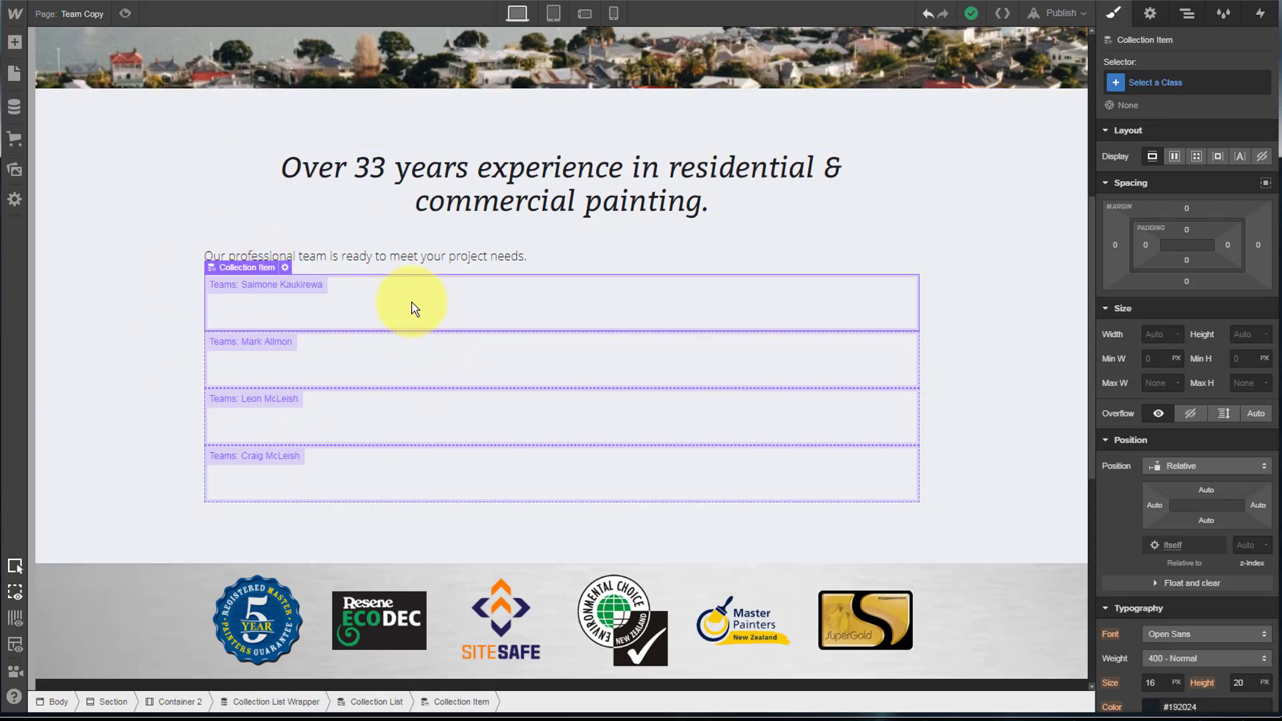
Add a Div Block inside the first collection item and give it the class Staff Frame
{"action": "key", "text": "a"}
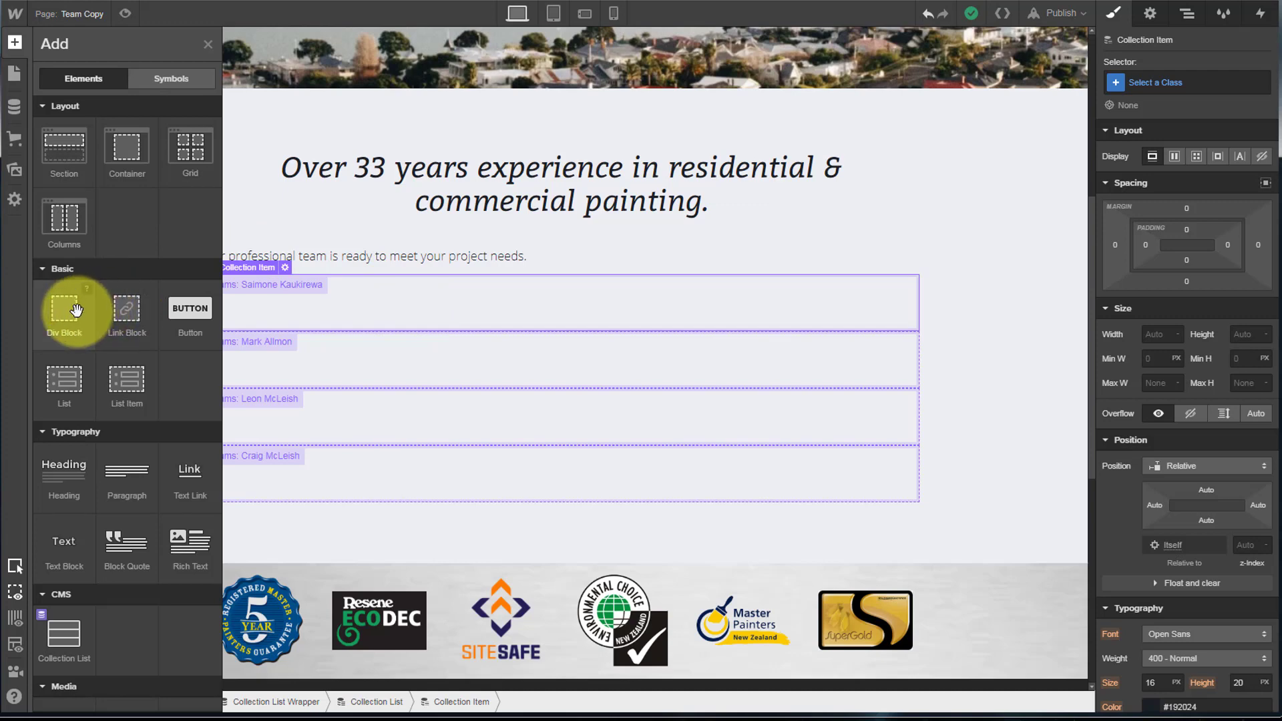
{"action": "left_click_drag", "start_coordinate": [76, 309], "coordinate": [290, 303]}
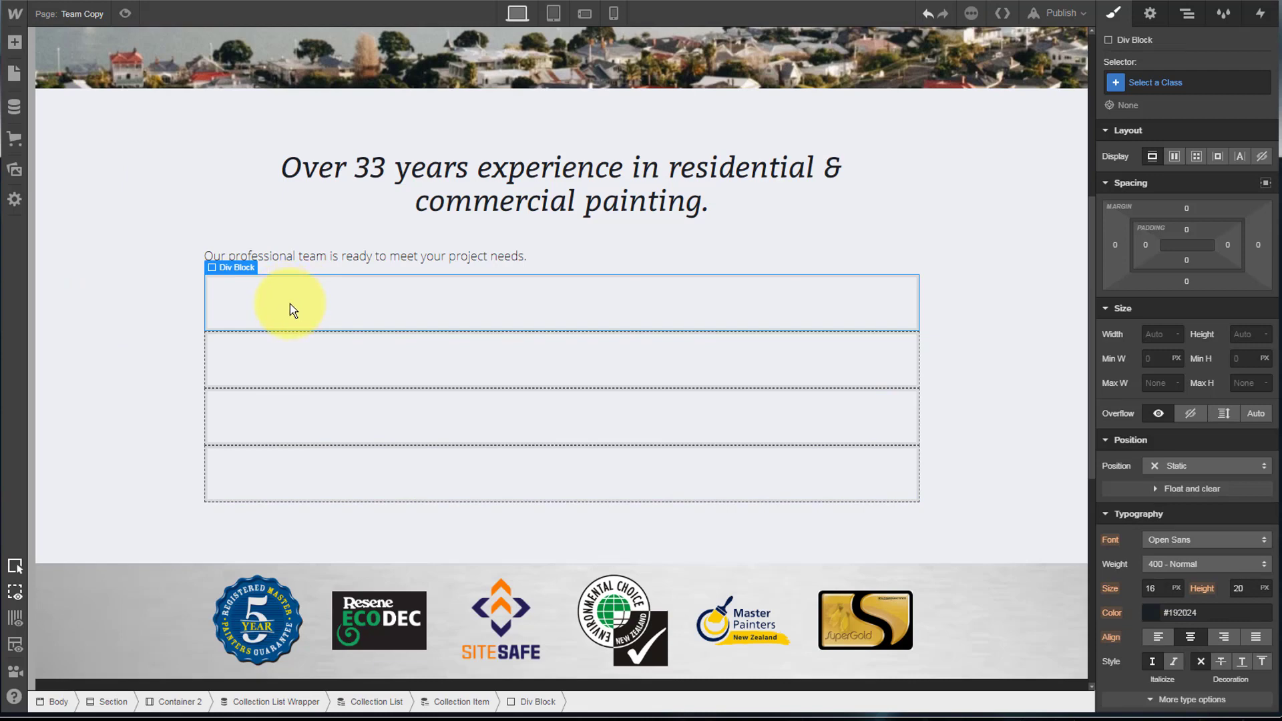
{"action": "left_click", "coordinate": [1146, 83]}
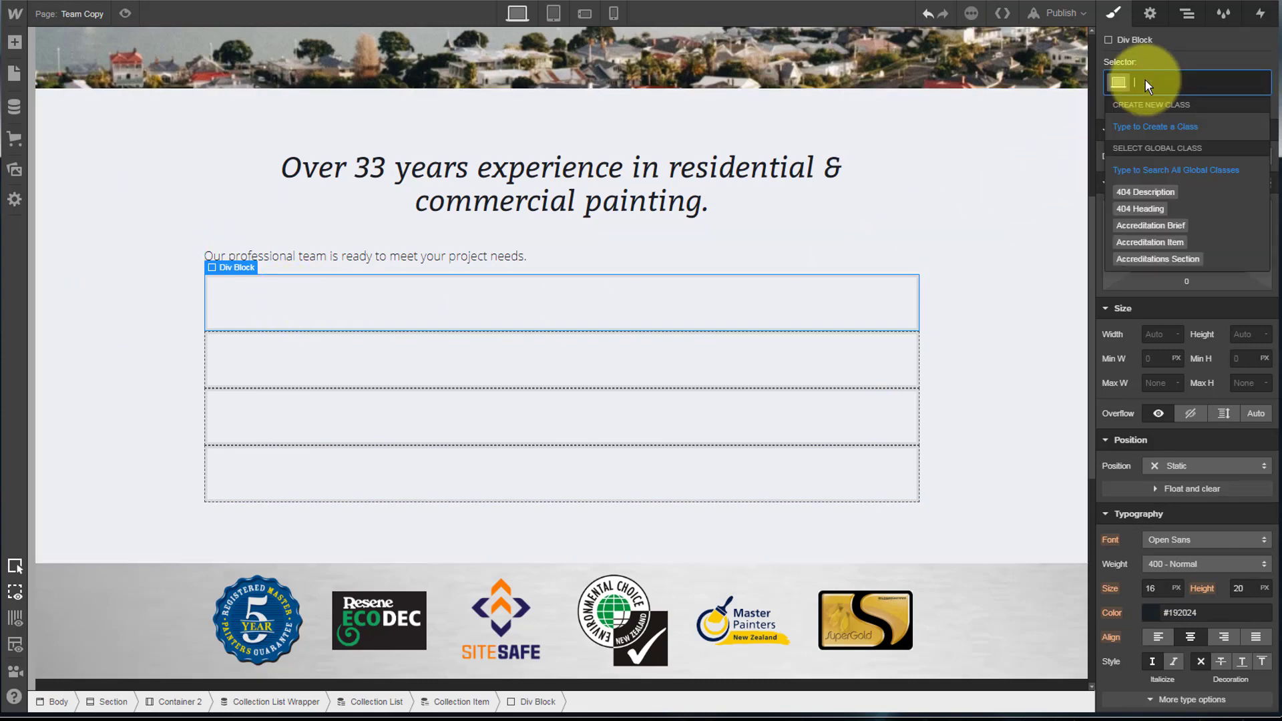
{"action": "type", "text": "Staff Frame"}
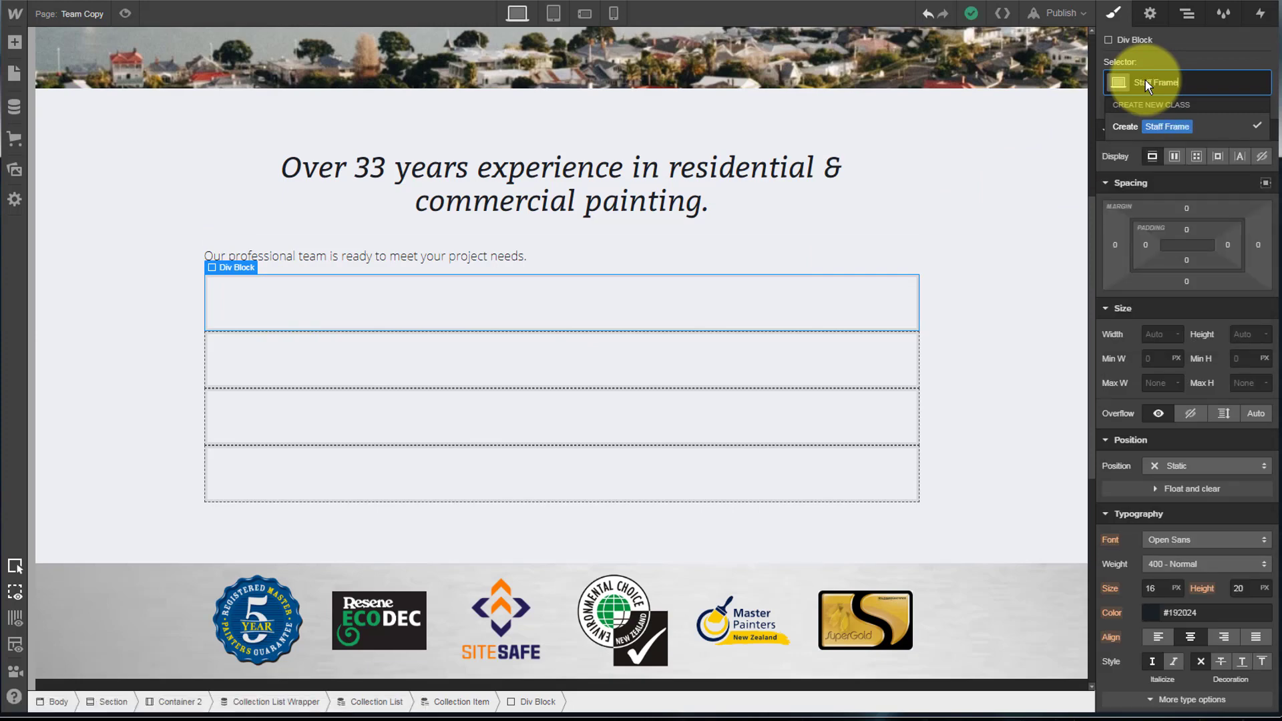
{"action": "key", "text": "Return"}
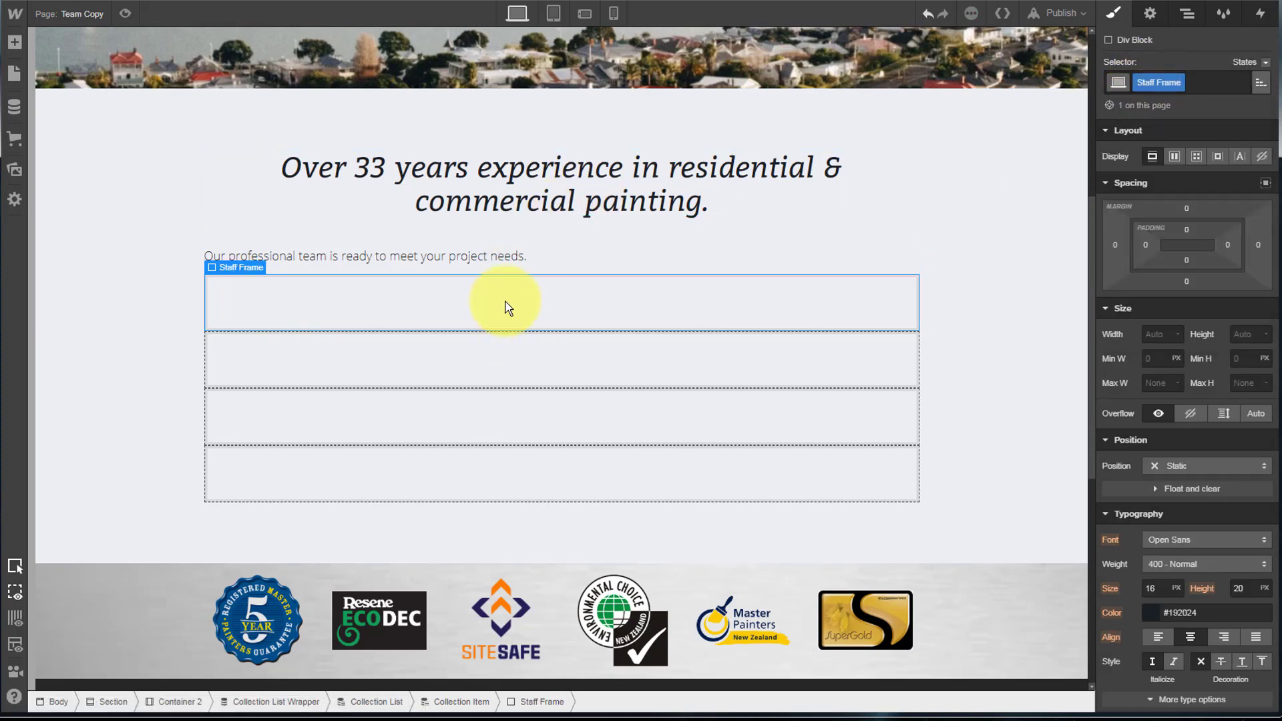
Nest a second Div Block inside Staff Frame and start naming its class Staff Photo
{"action": "left_click", "coordinate": [1187, 14]}
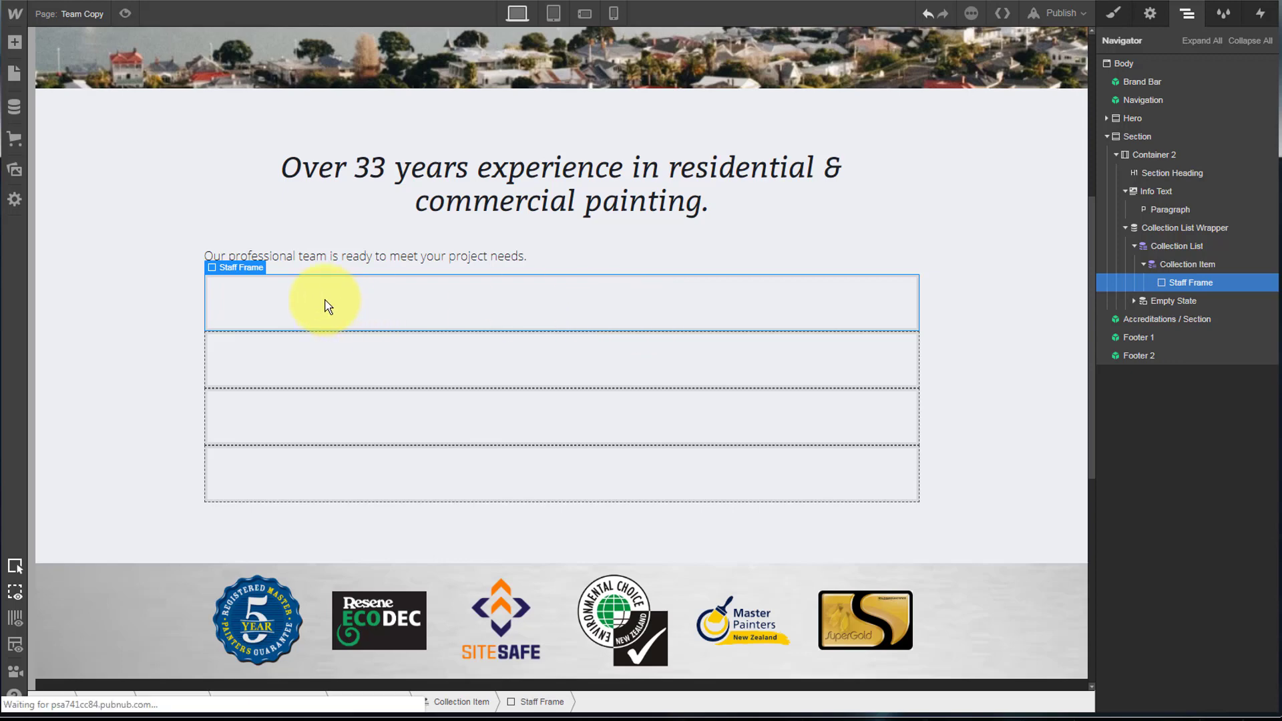
{"action": "key", "text": "a"}
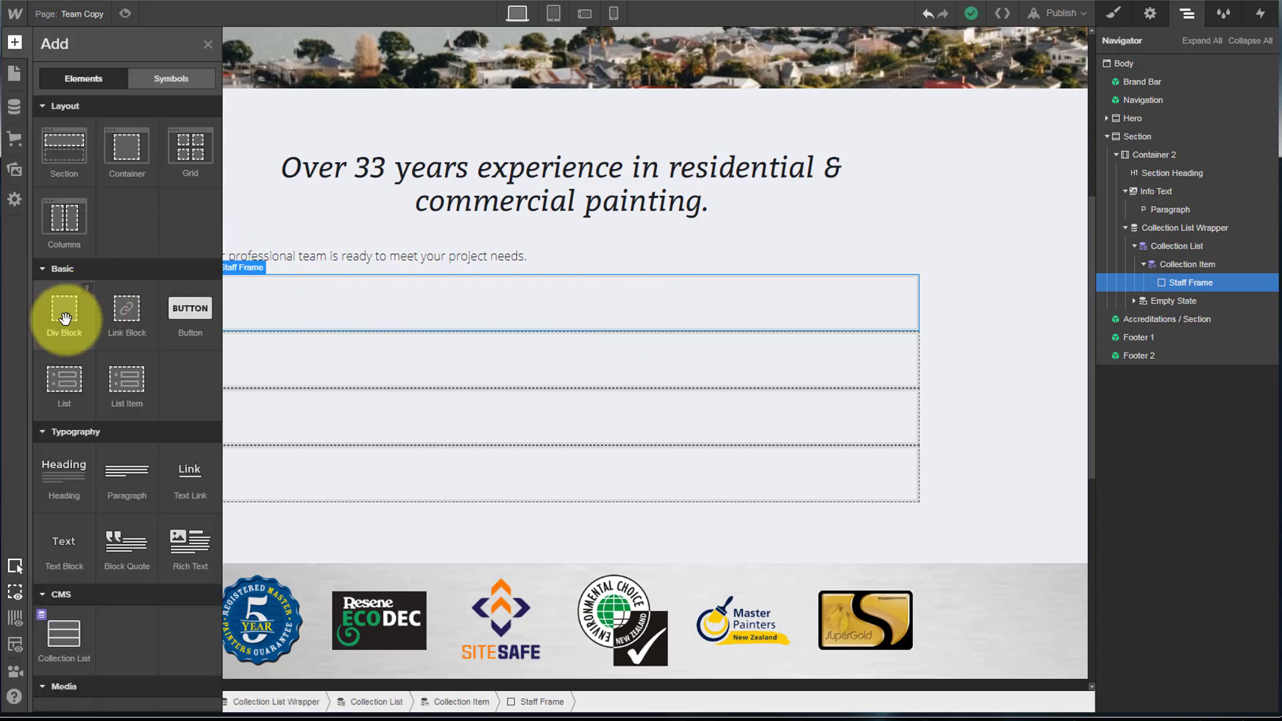
{"action": "left_click", "coordinate": [65, 315]}
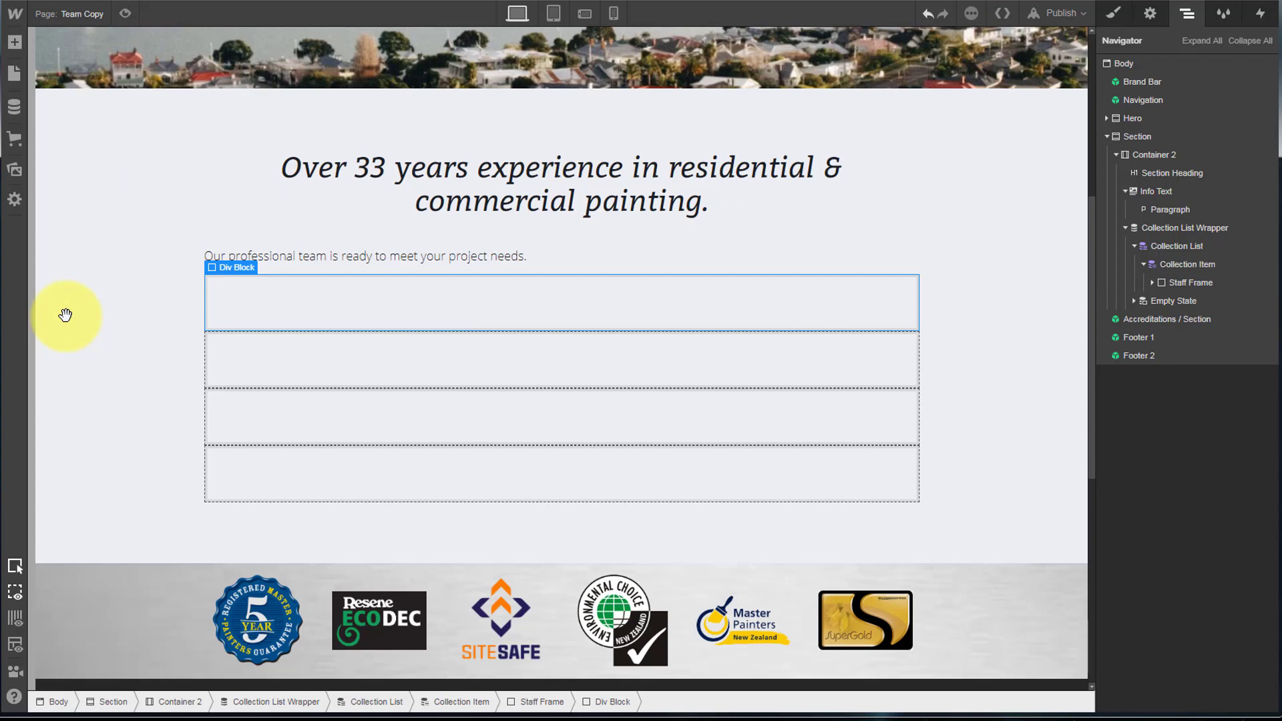
{"action": "left_click", "coordinate": [1153, 282]}
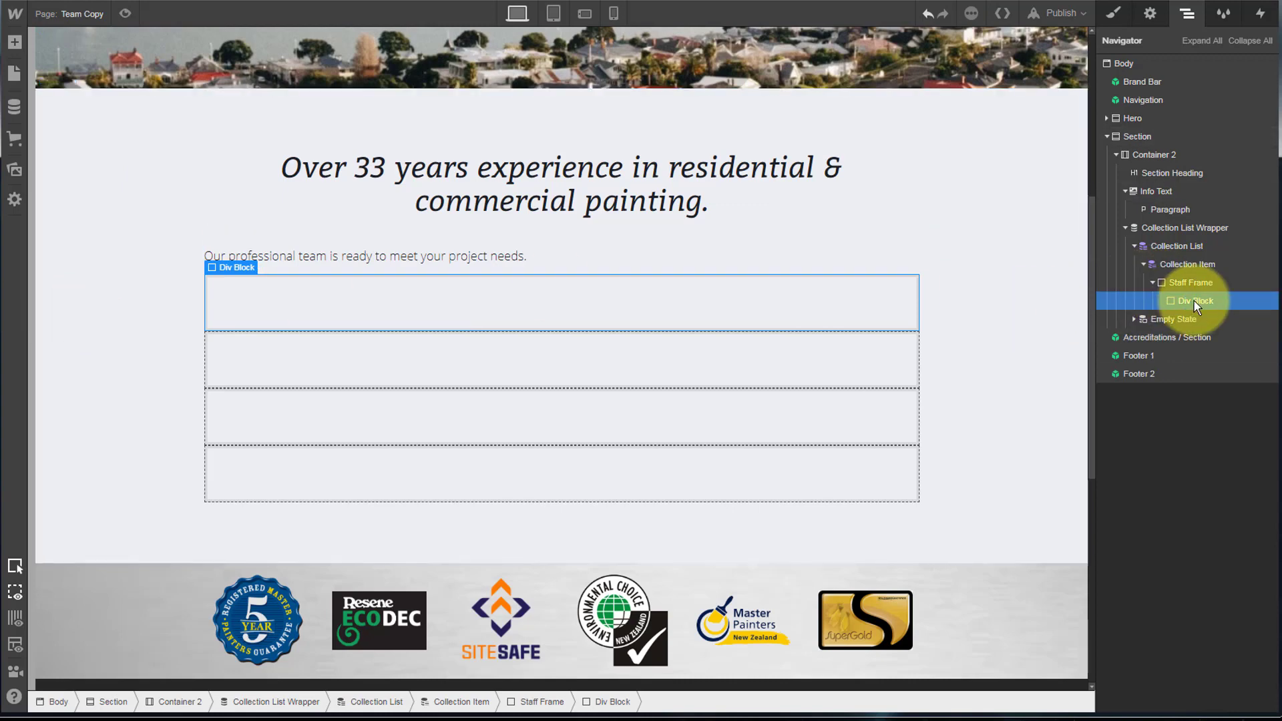
{"action": "left_click", "coordinate": [1115, 14]}
{"action": "left_click", "coordinate": [1162, 86]}
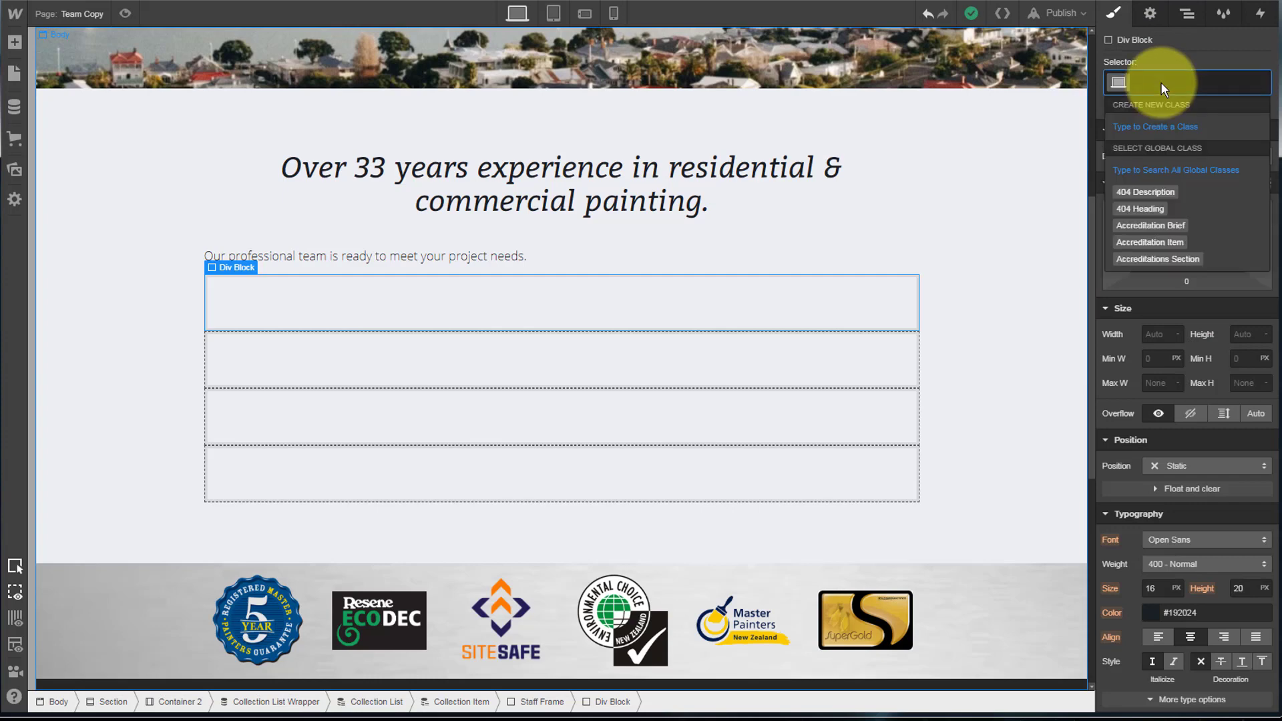
{"action": "type", "text": "Staff Photo"}
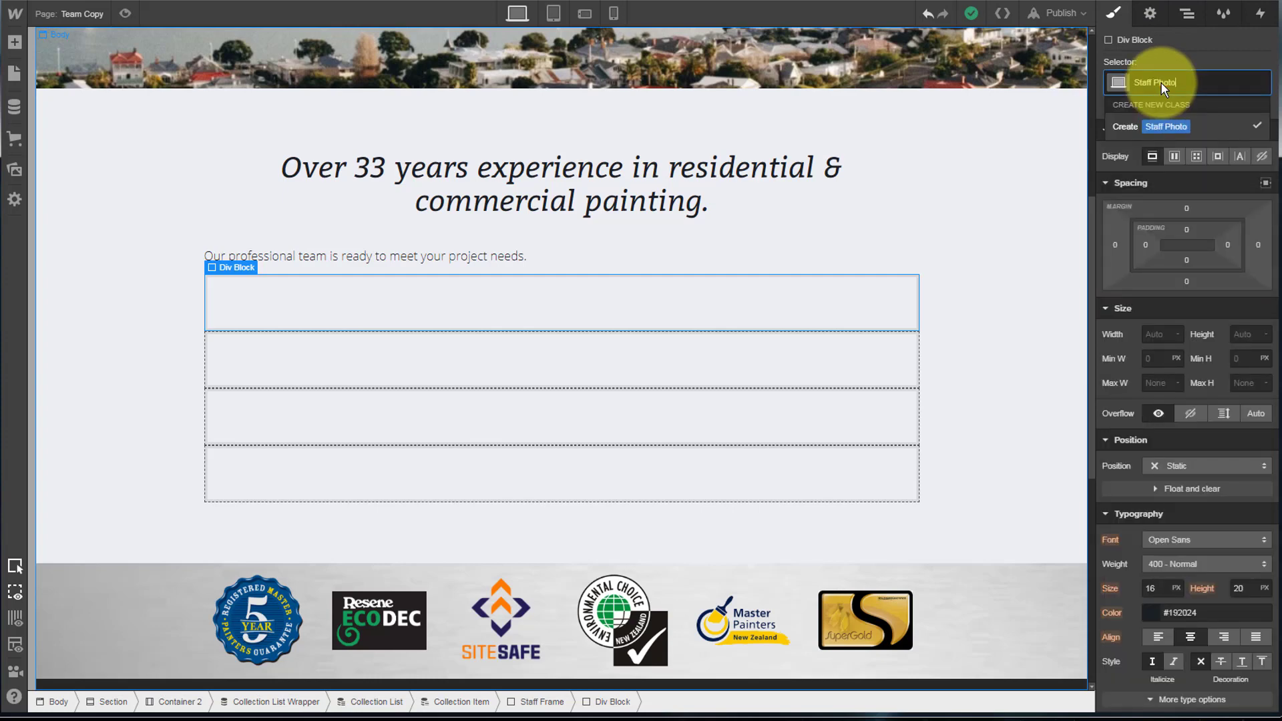
Apply the Staff Photo class and add an H4 heading inside that block
{"action": "key", "text": "Return"}
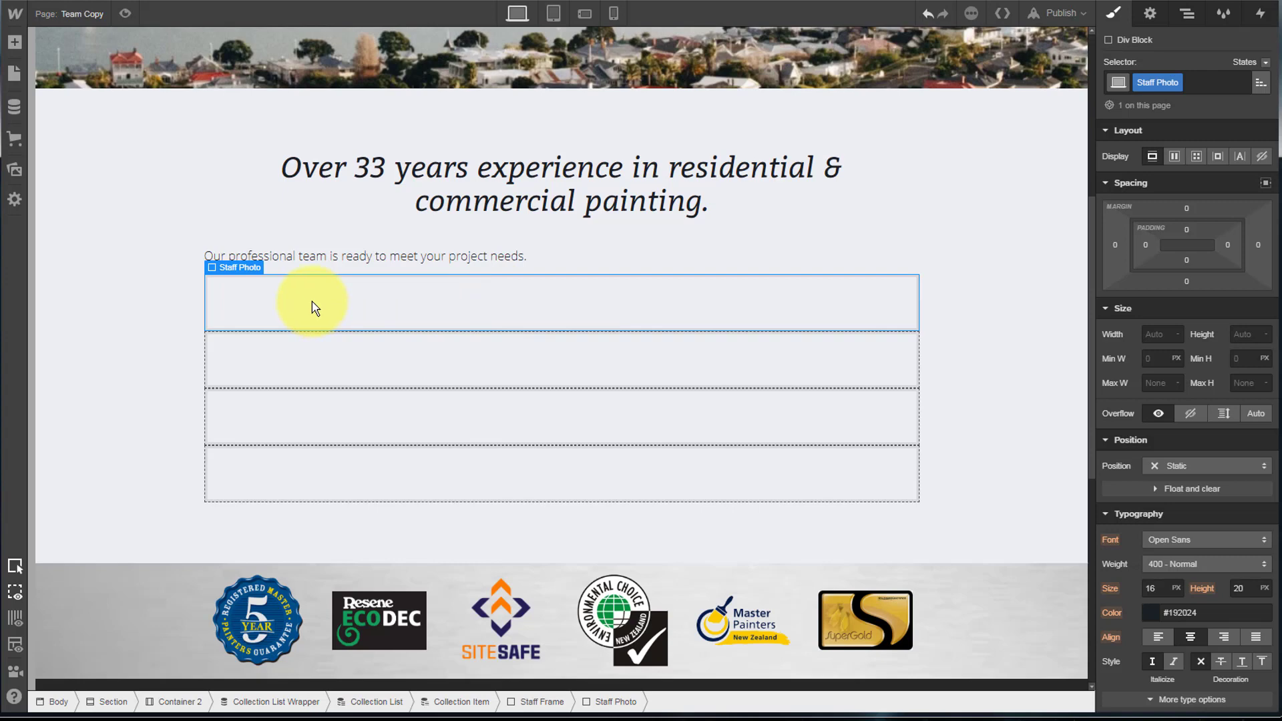
{"action": "key", "text": "a"}
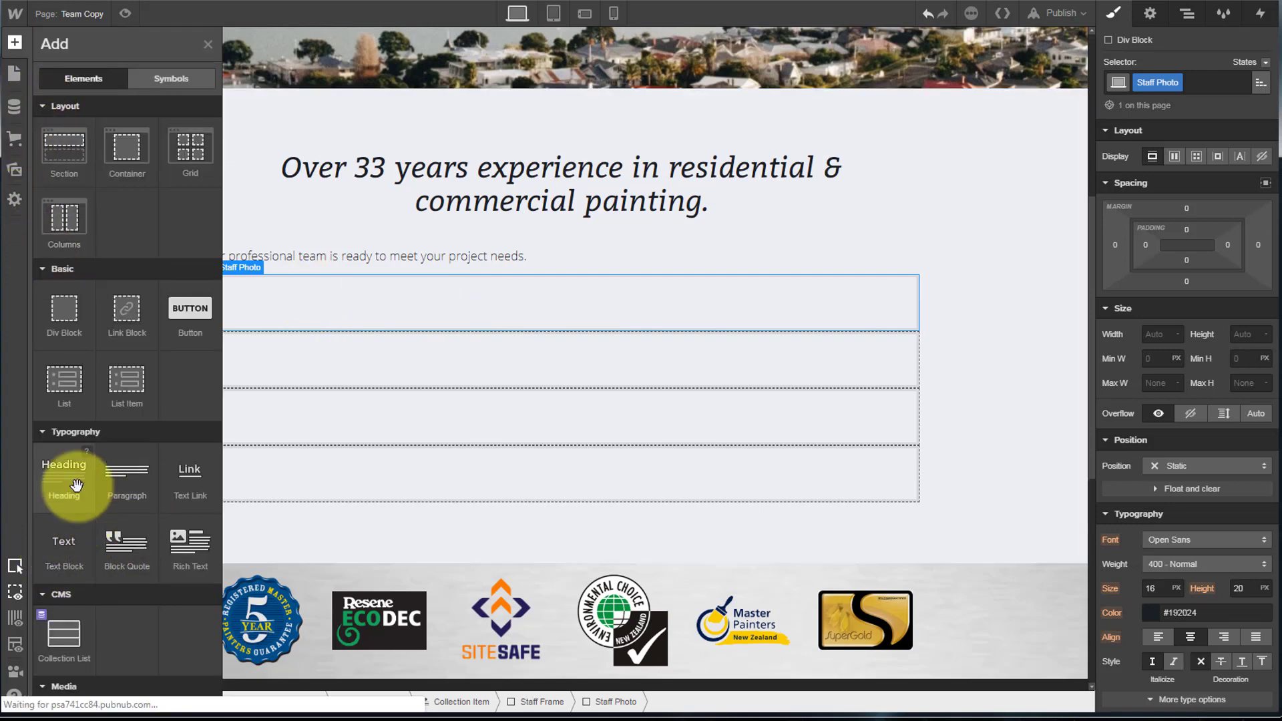
{"action": "left_click_drag", "start_coordinate": [76, 485], "coordinate": [458, 423]}
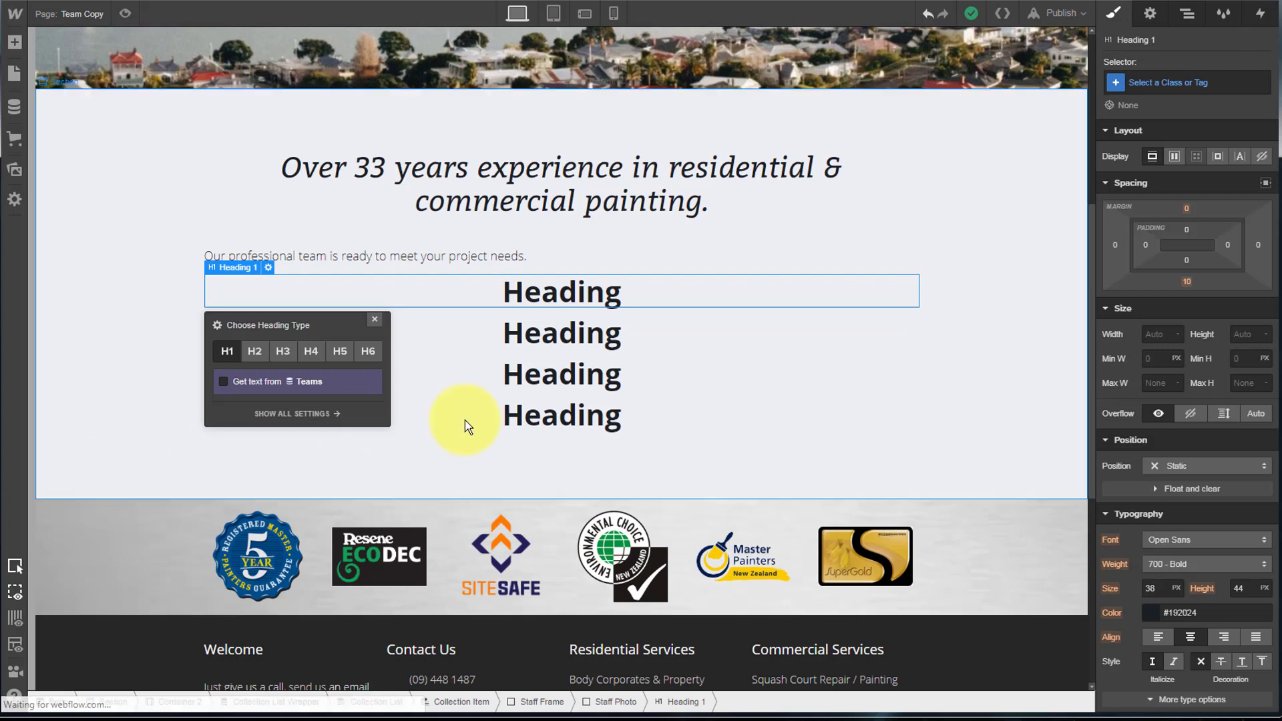
{"action": "left_click", "coordinate": [318, 355]}
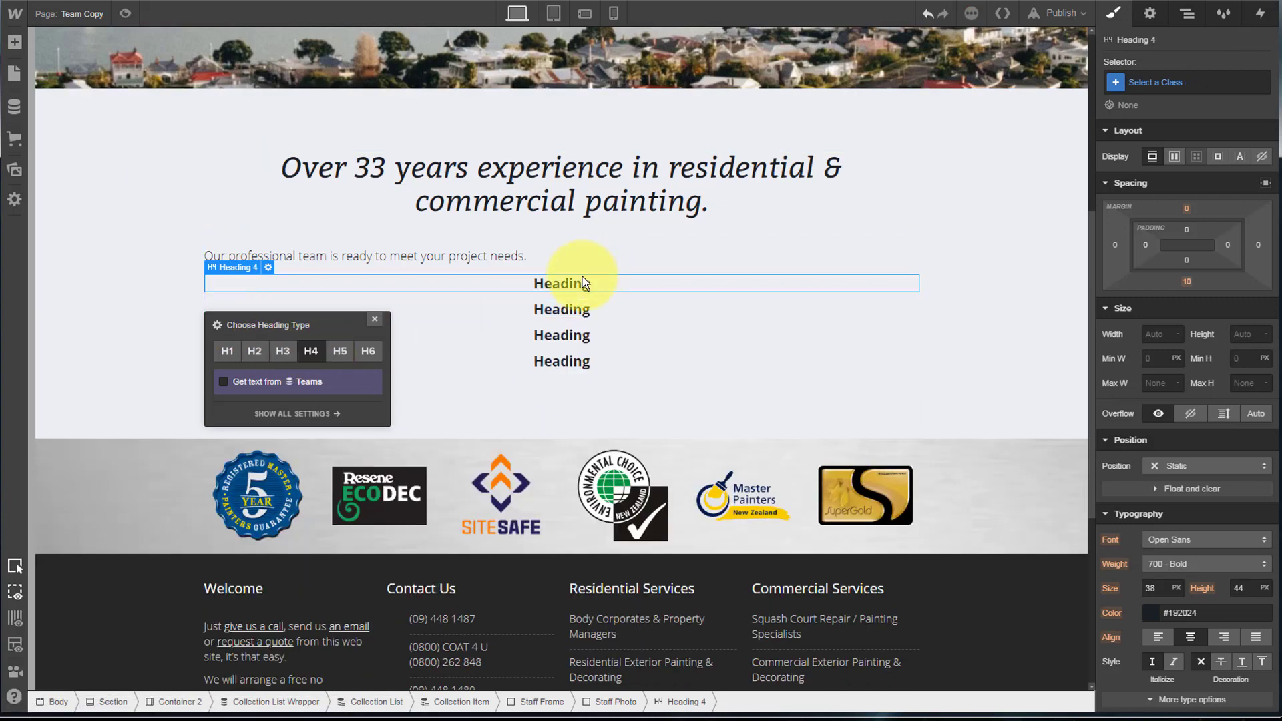
Give the heading class Staff Name and bind its text to the Teams Name field
{"action": "left_click", "coordinate": [1159, 79]}
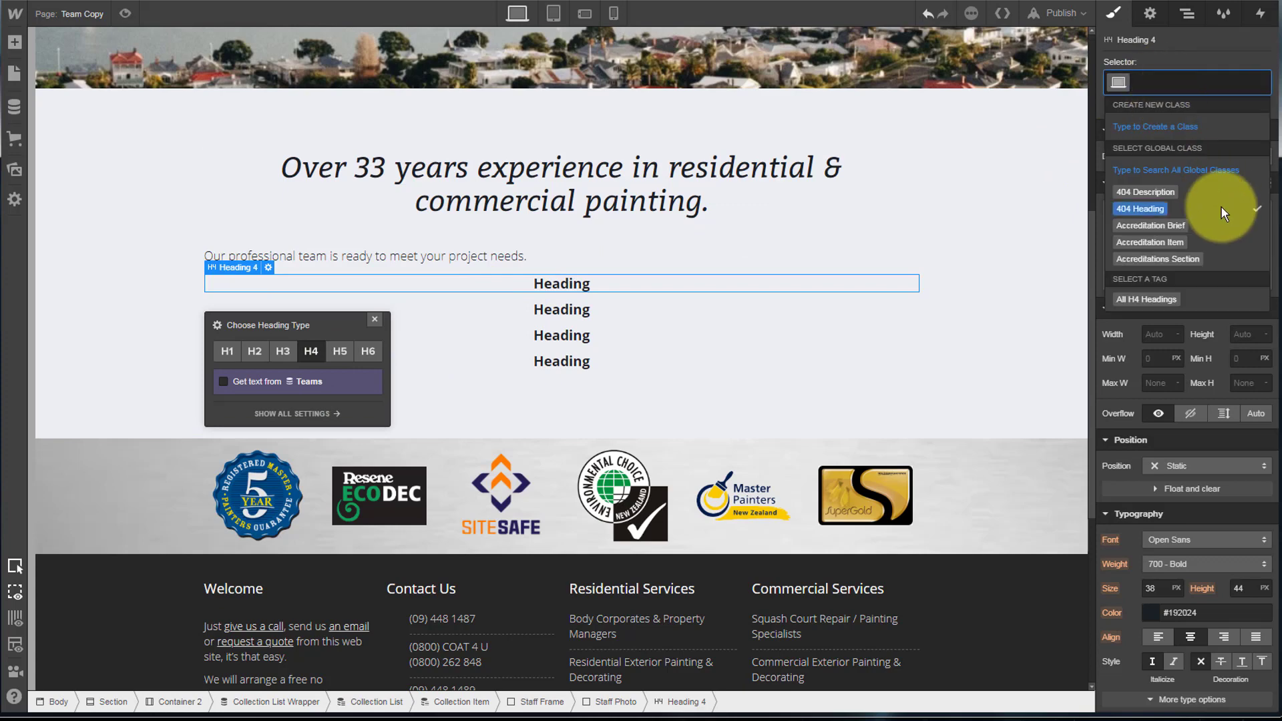
{"action": "type", "text": "Staff Name"}
{"action": "key", "text": "Return"}
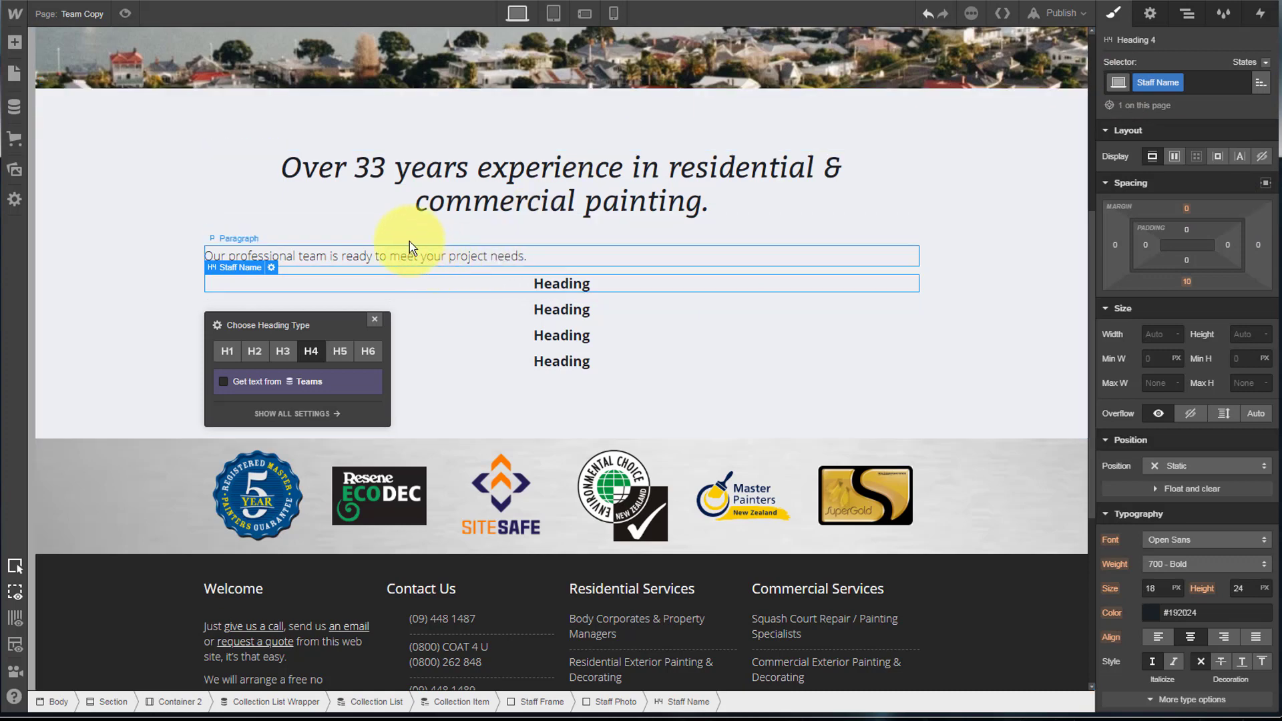
{"action": "left_click", "coordinate": [264, 380]}
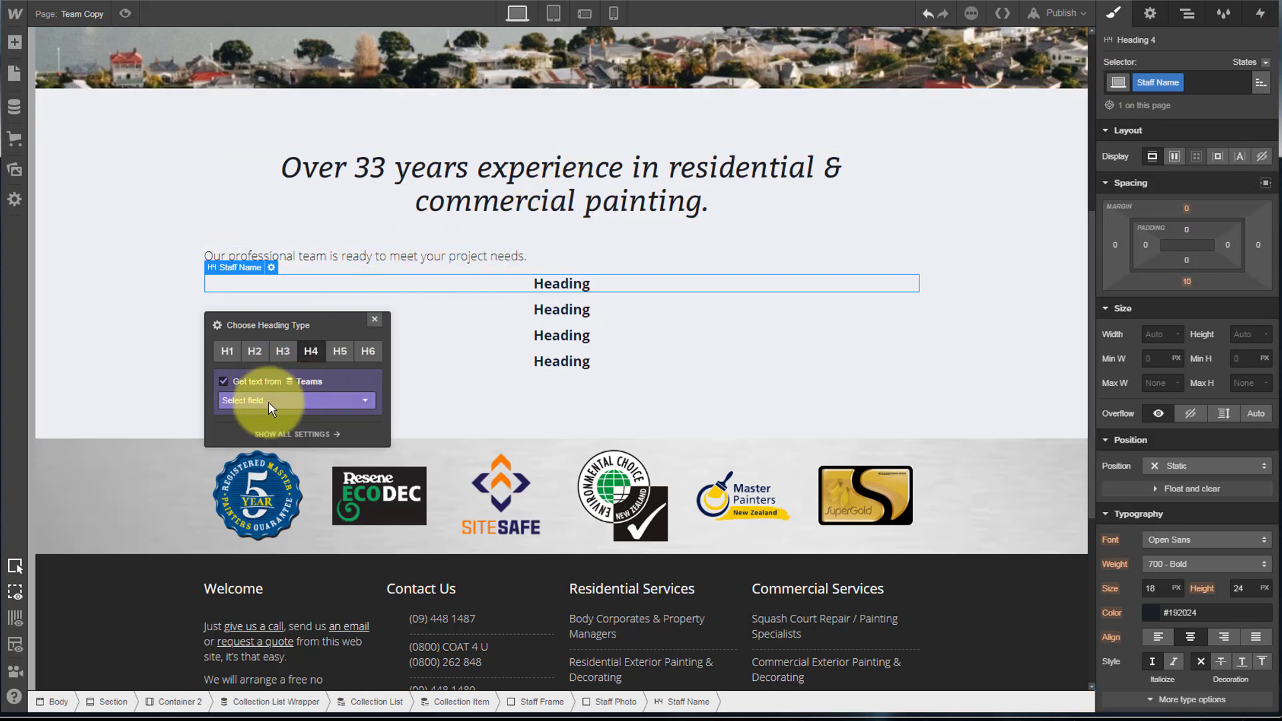
{"action": "left_click", "coordinate": [268, 401]}
{"action": "left_click", "coordinate": [254, 430]}
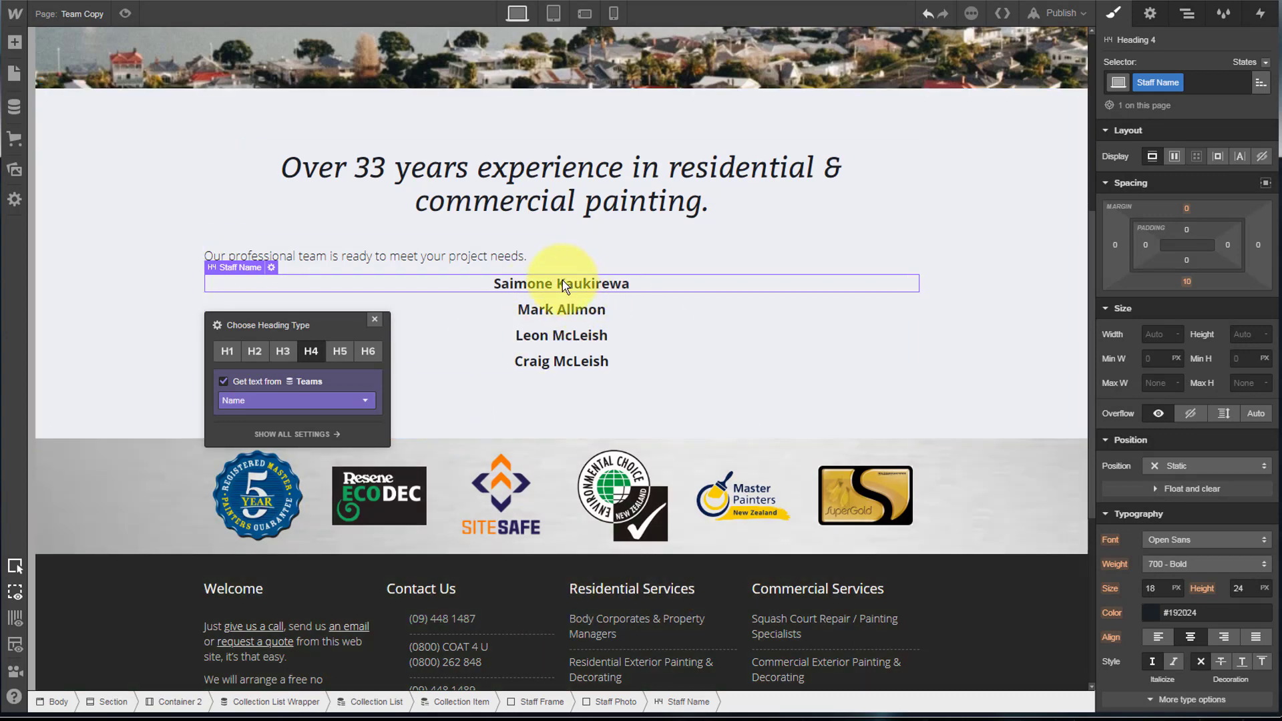
Add a text block under each staff name with the class Staff Title
{"action": "key", "text": "a"}
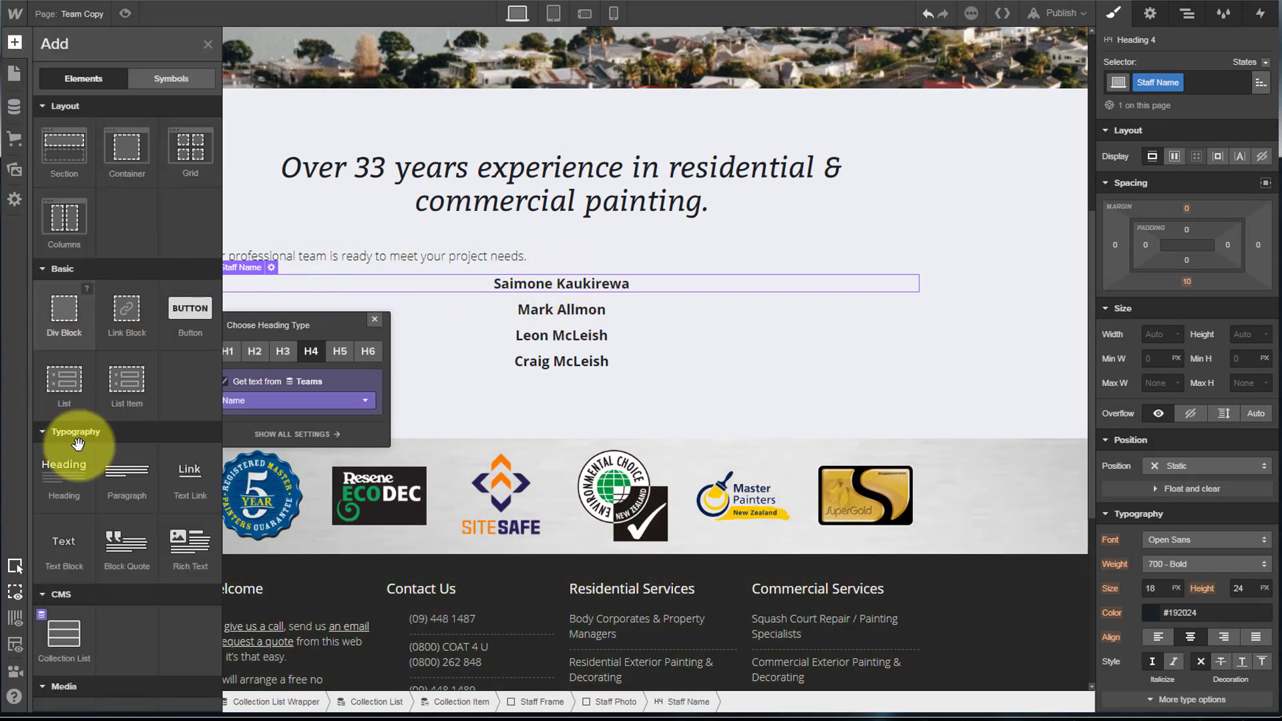
{"action": "left_click_drag", "start_coordinate": [115, 532], "coordinate": [486, 387]}
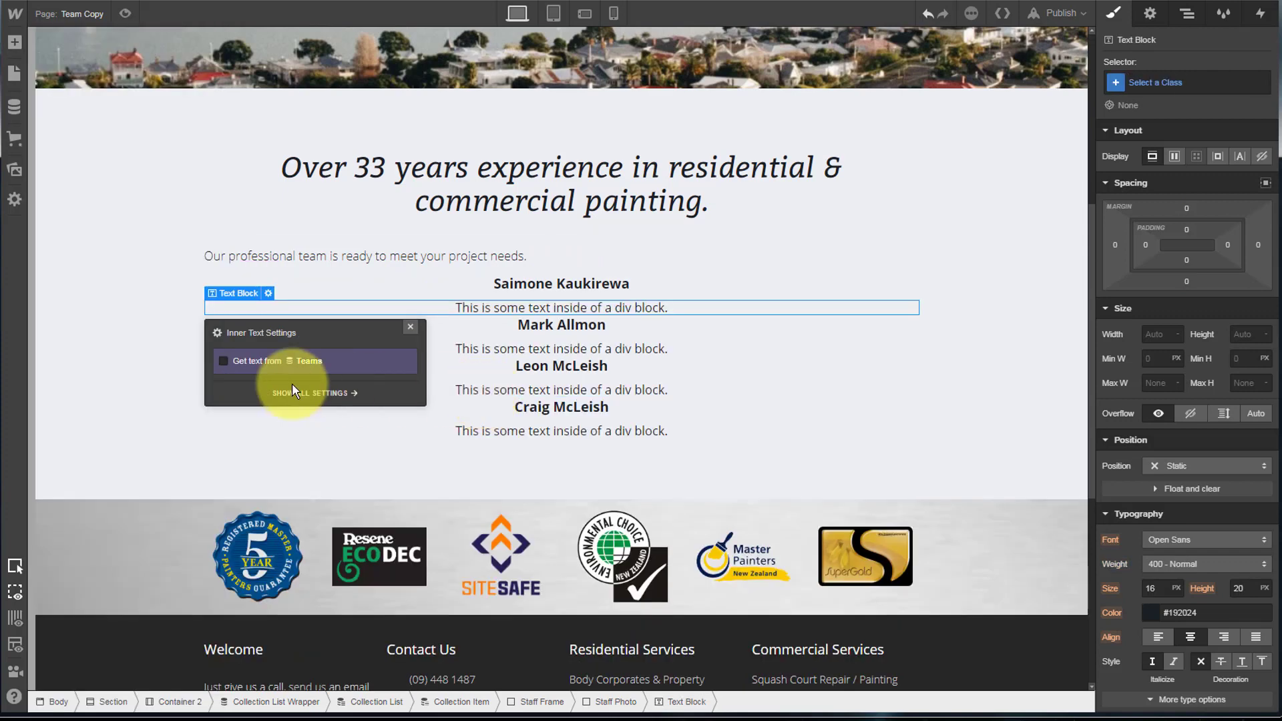
{"action": "left_click", "coordinate": [1152, 79]}
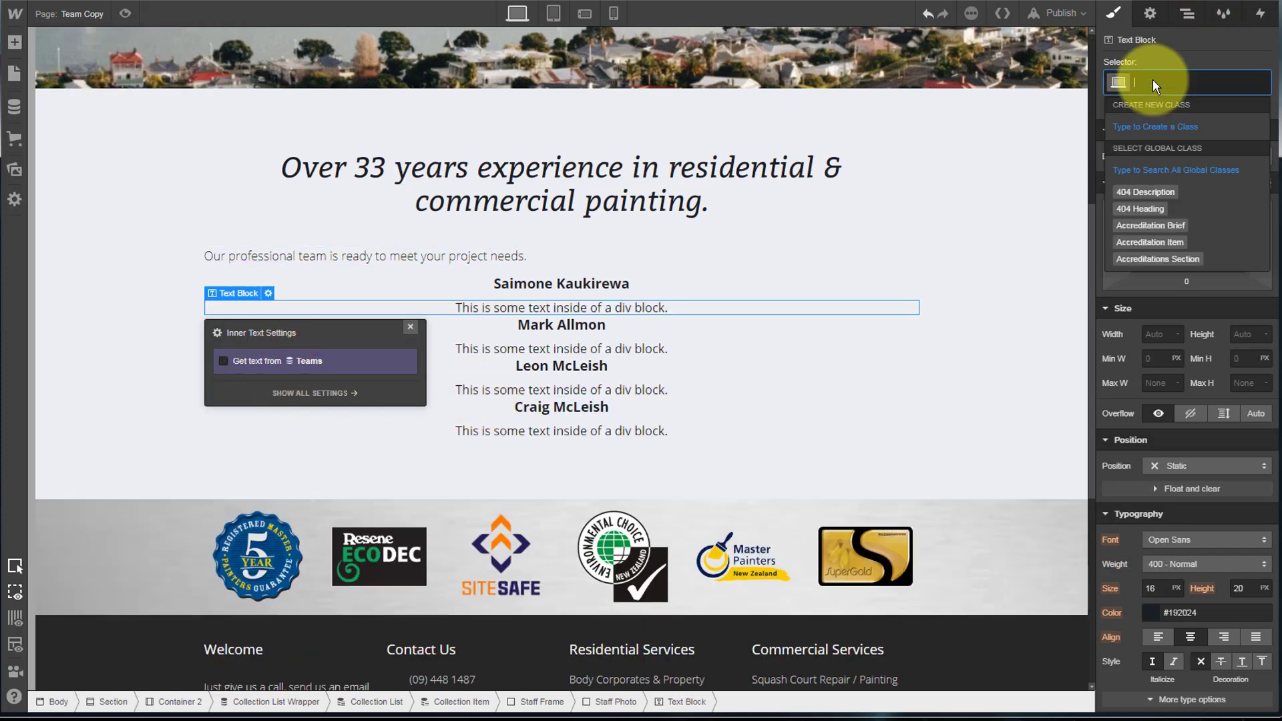
{"action": "type", "text": "Sta"}
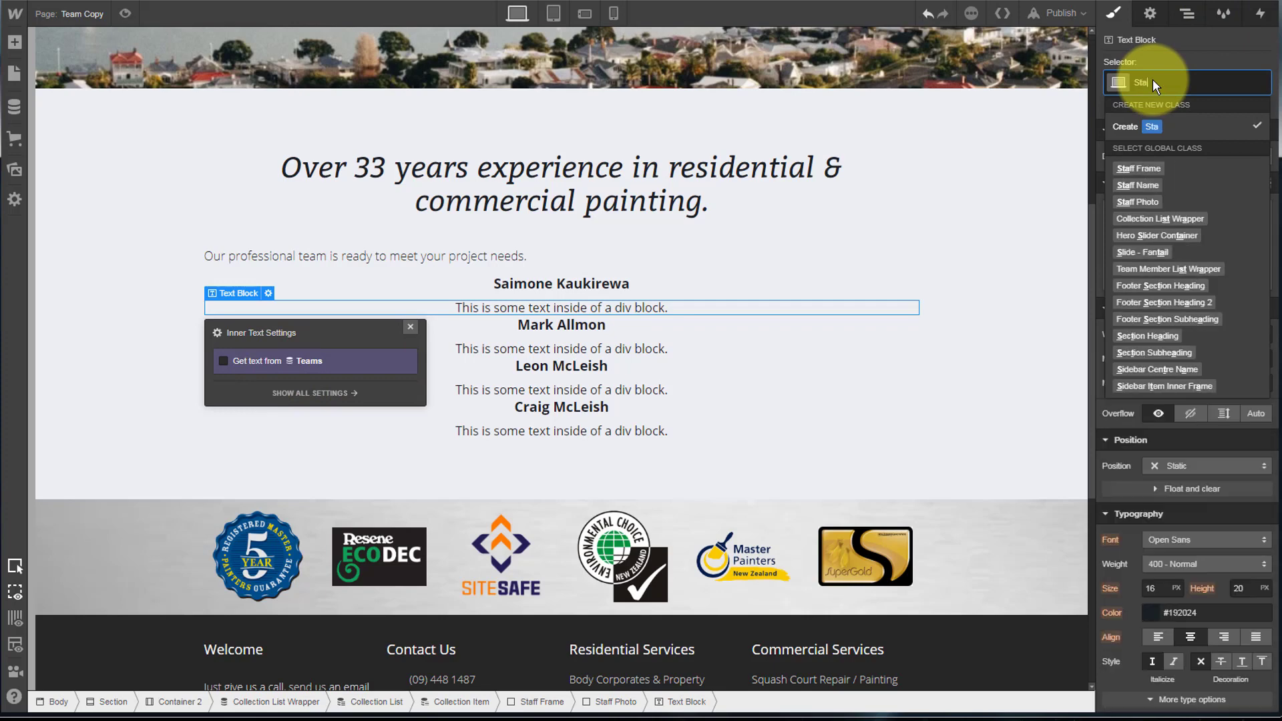
{"action": "type", "text": "ff Title"}
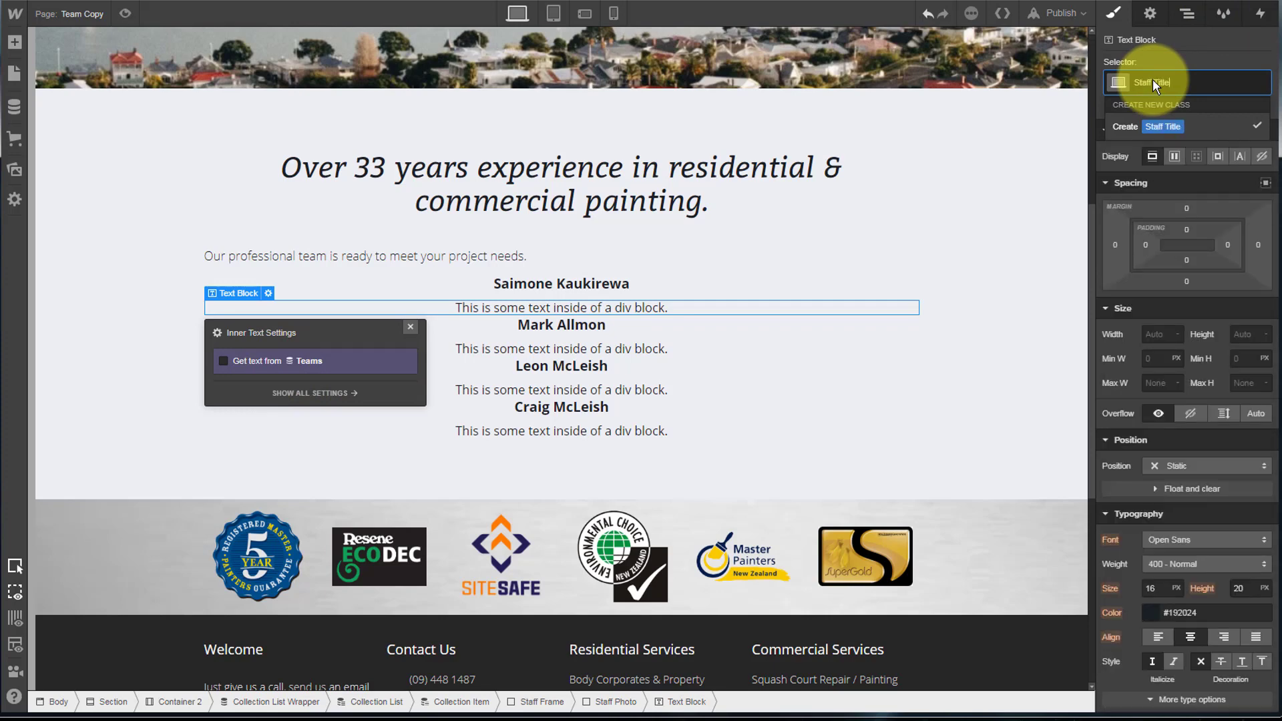
{"action": "key", "text": "Return"}
Bind the Staff Title text to the Teams Brief field
{"action": "left_click", "coordinate": [260, 360]}
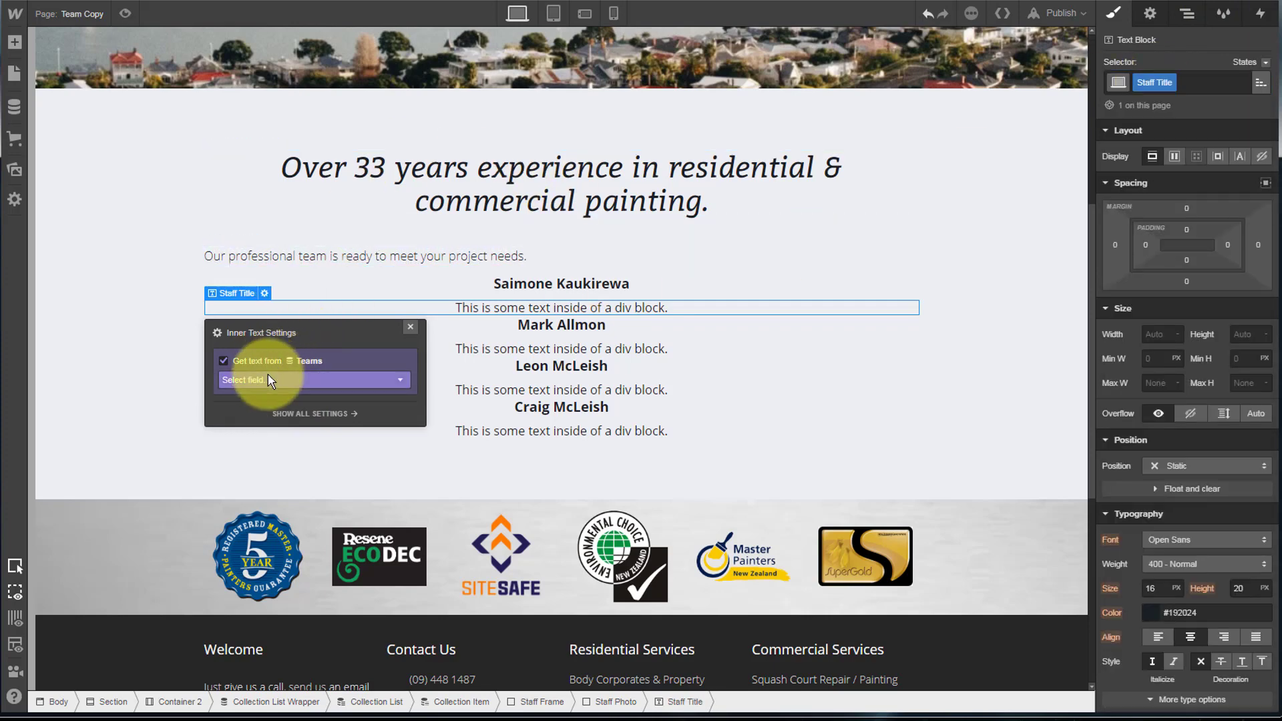
{"action": "left_click", "coordinate": [270, 380]}
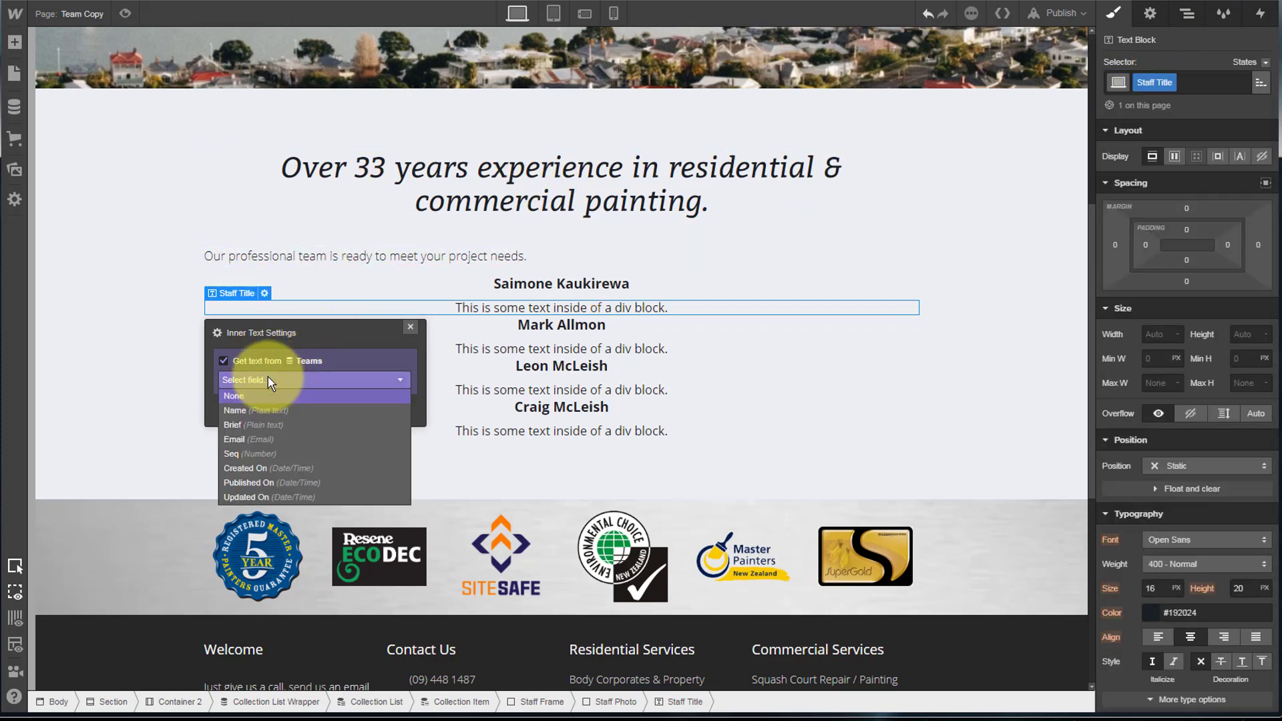
{"action": "left_click", "coordinate": [263, 426]}
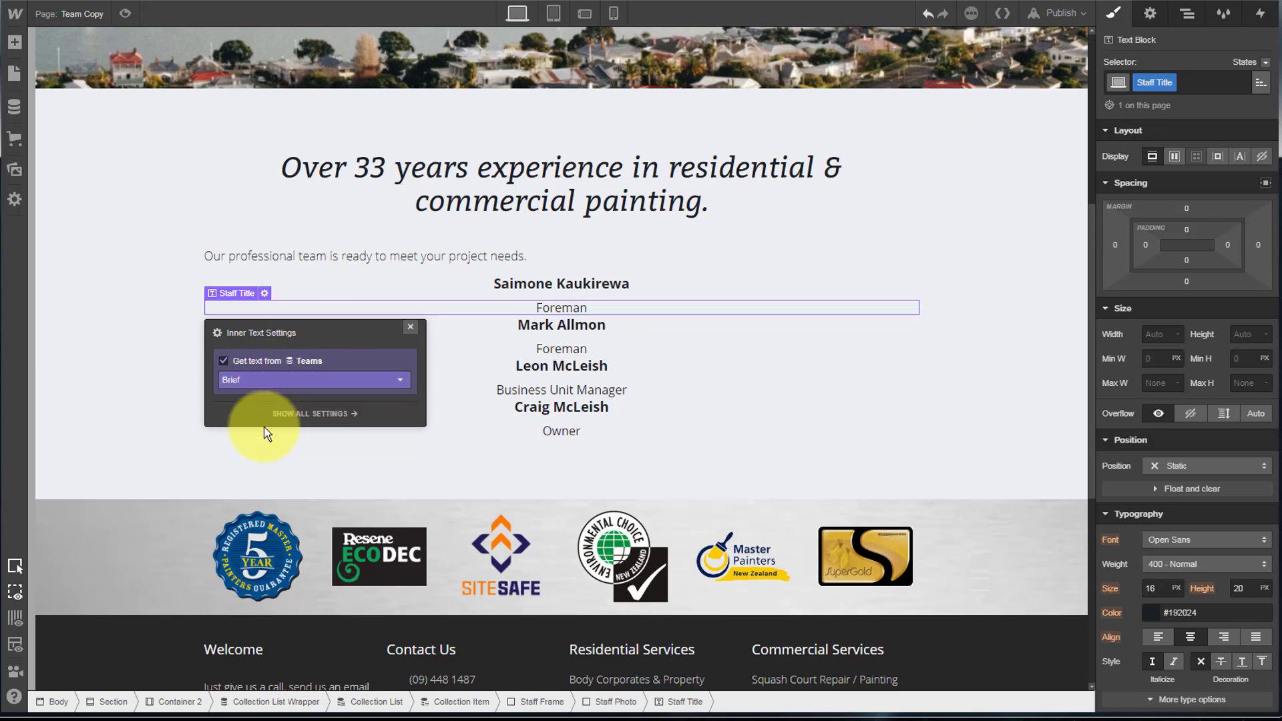
{"action": "left_click", "coordinate": [571, 287]}
{"action": "left_click", "coordinate": [1186, 14]}
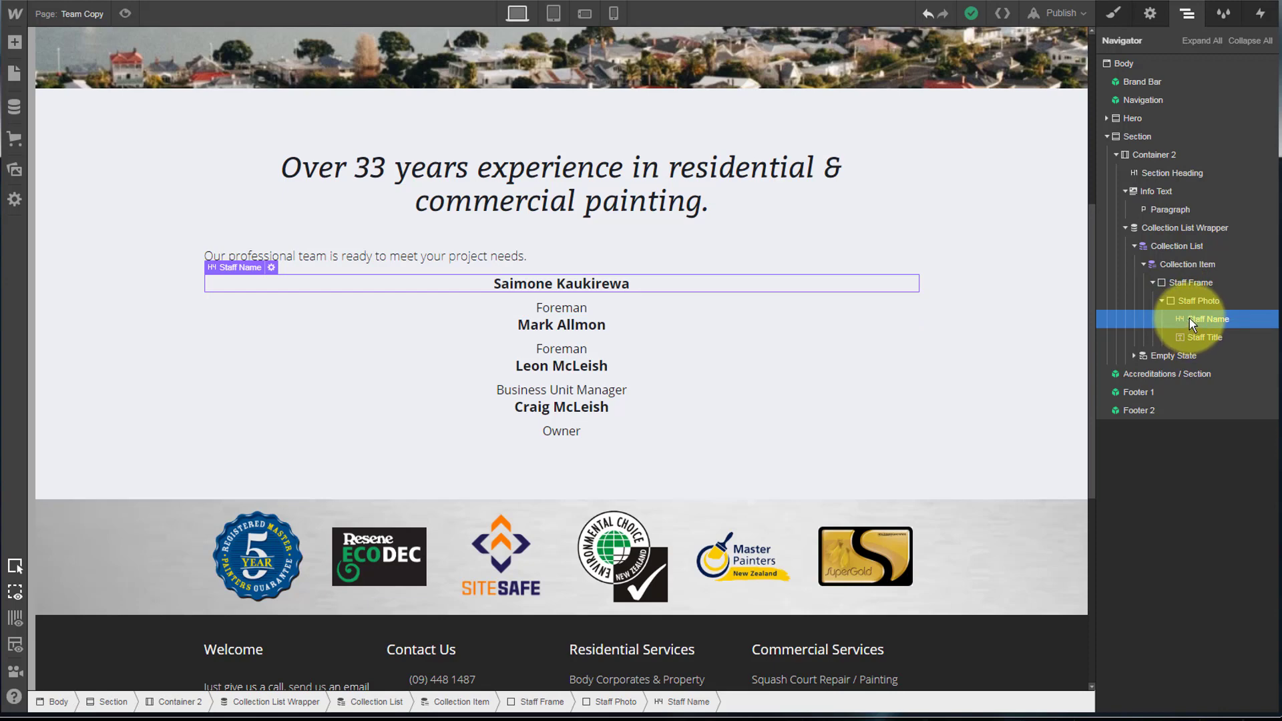
In the Navigator, move Staff Name and Staff Title out of Staff Photo directly into Staff Frame
{"action": "left_click_drag", "start_coordinate": [1191, 324], "coordinate": [1178, 296]}
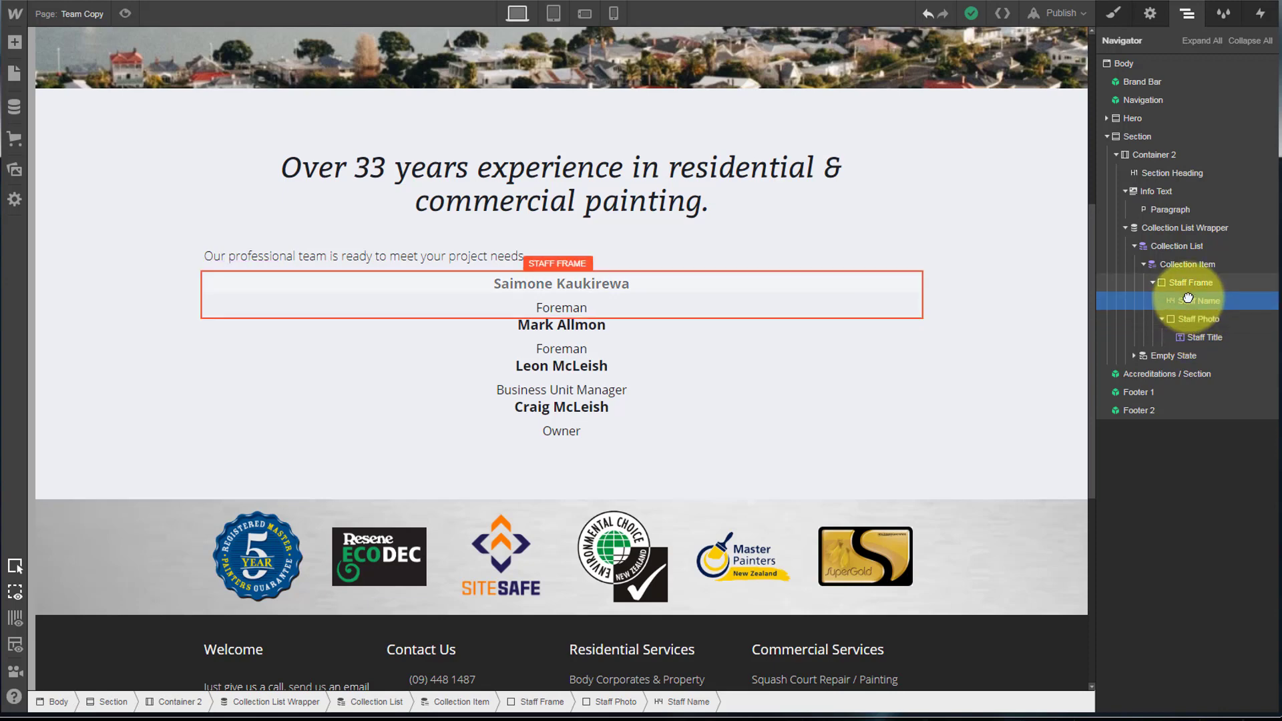
{"action": "mouse_move", "coordinate": [1188, 345]}
{"action": "left_mouse_down"}
{"action": "mouse_move", "coordinate": [1185, 287]}
{"action": "mouse_move", "coordinate": [1191, 351]}
{"action": "left_mouse_up"}
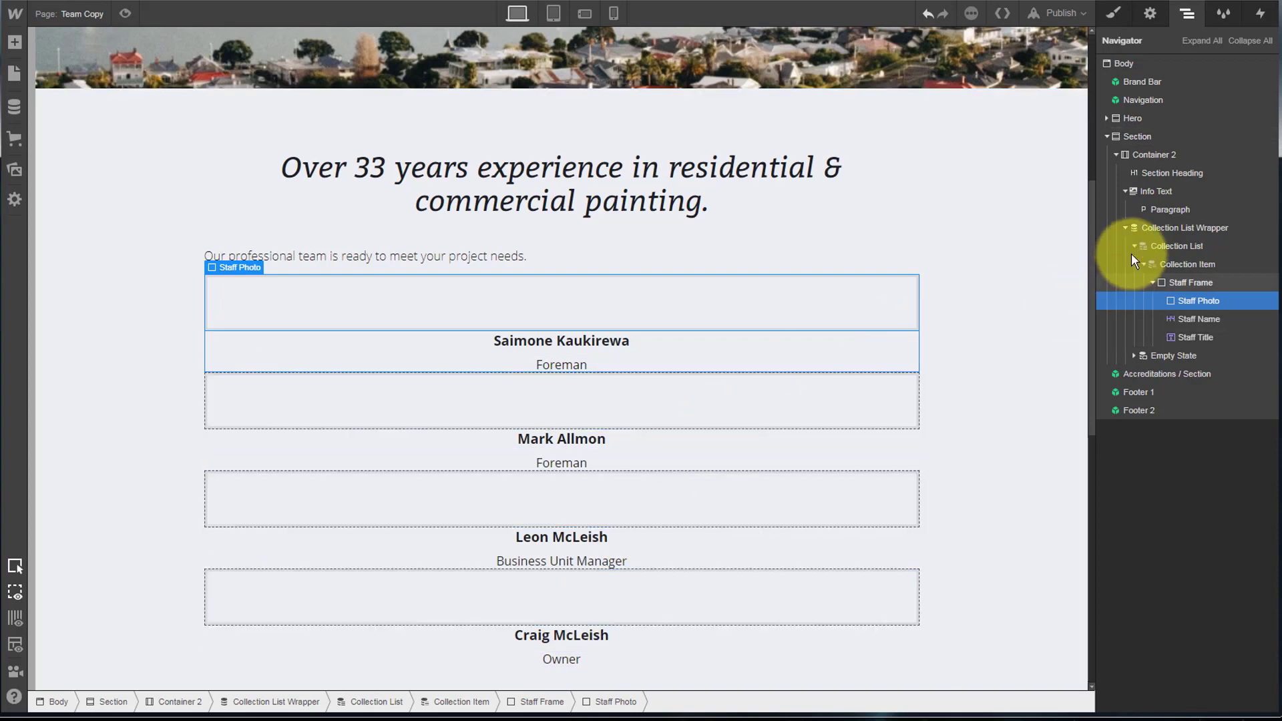
Set the Collection List Wrapper's layout to 4 columns
{"action": "left_click", "coordinate": [1168, 227]}
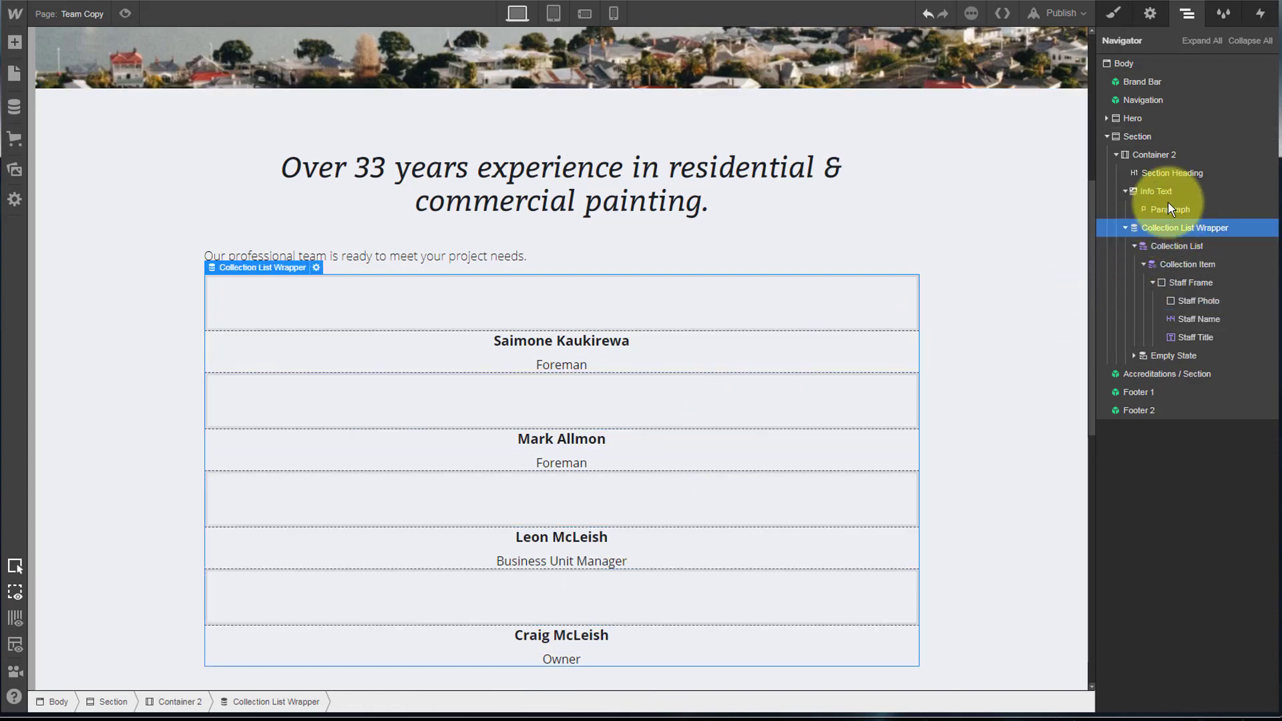
{"action": "left_click", "coordinate": [1147, 10]}
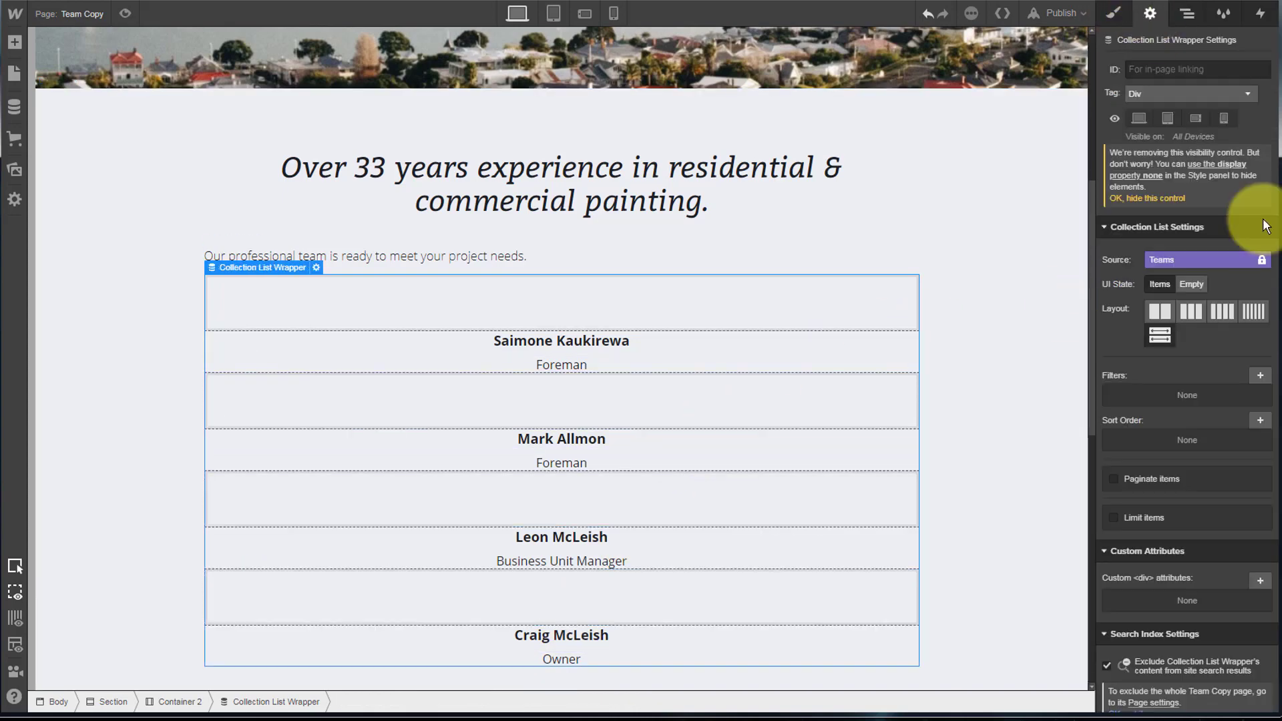
{"action": "left_click", "coordinate": [1223, 311]}
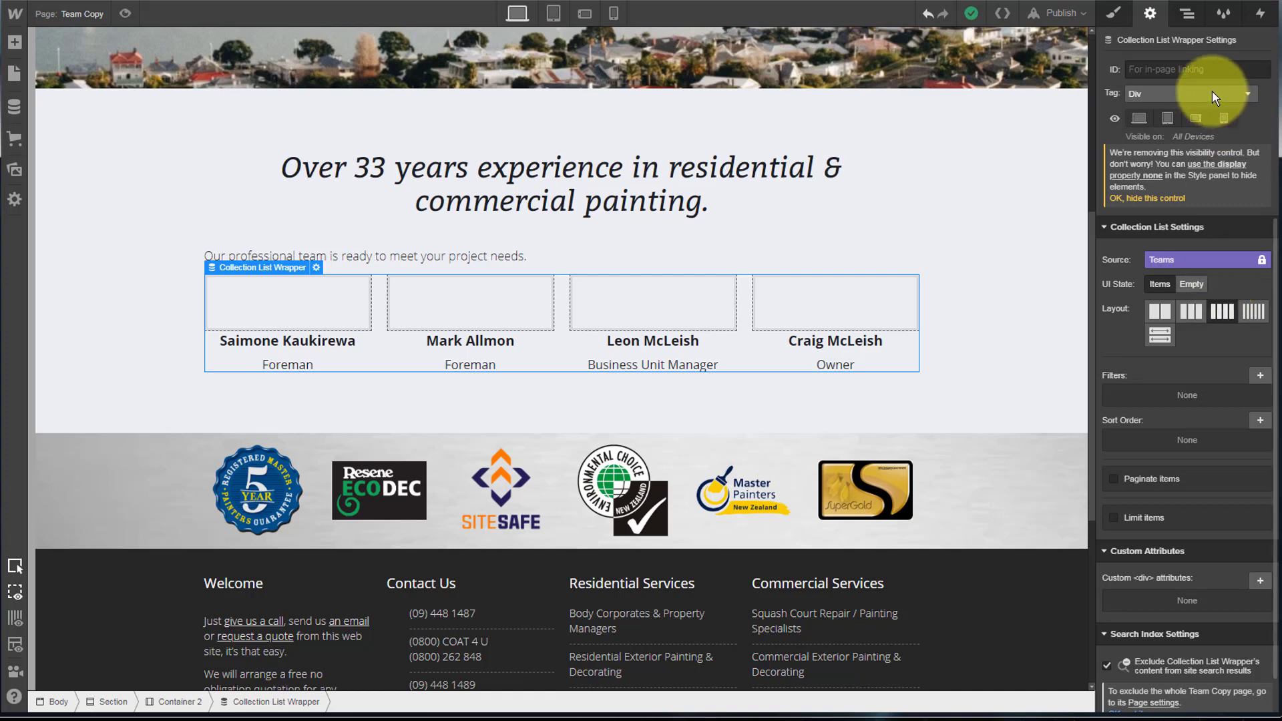
{"action": "left_click", "coordinate": [1186, 12]}
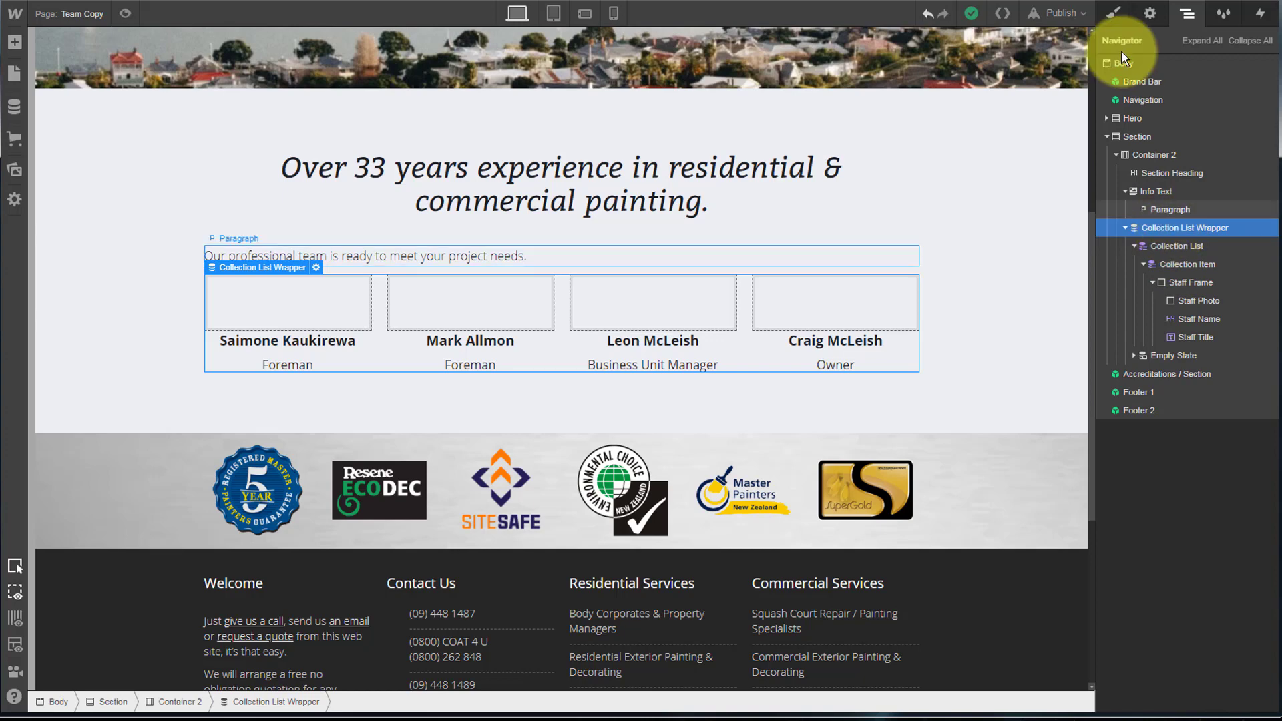
Give the collection list wrapper the class Staff List Wrapper
{"action": "left_click", "coordinate": [1113, 13]}
{"action": "left_click", "coordinate": [1155, 81]}
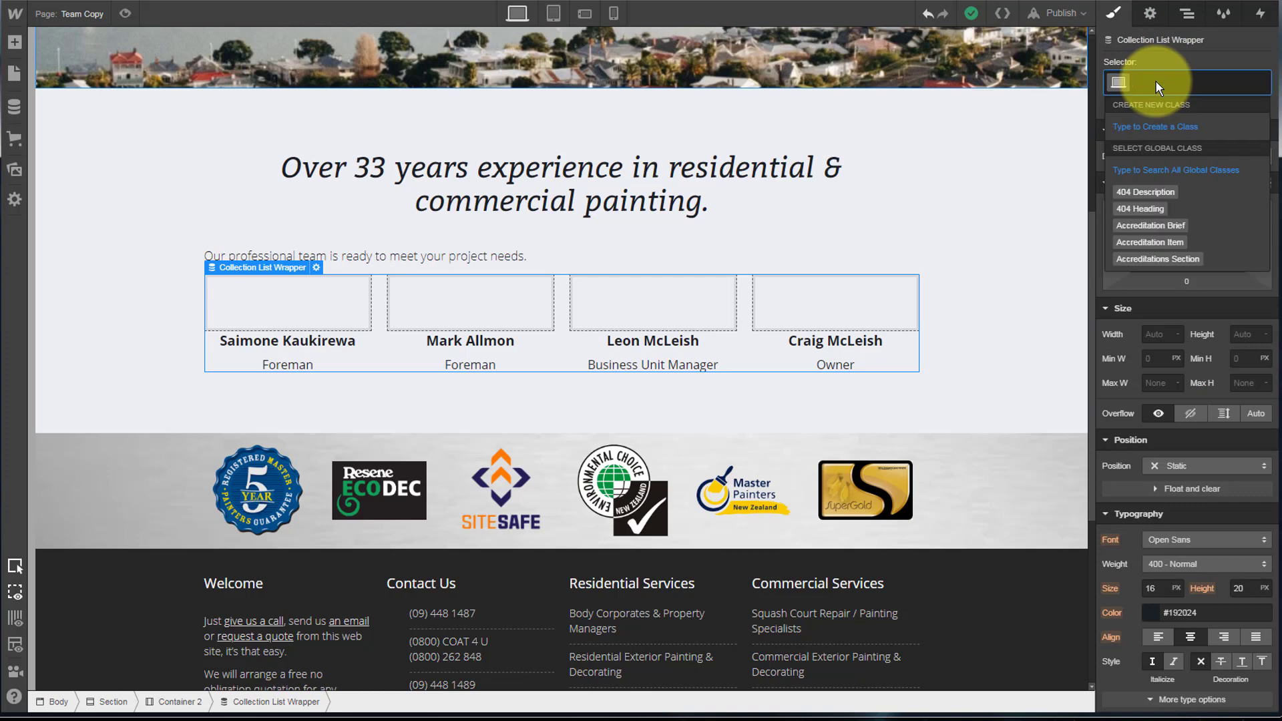
{"action": "type", "text": "Staff List Wrapper"}
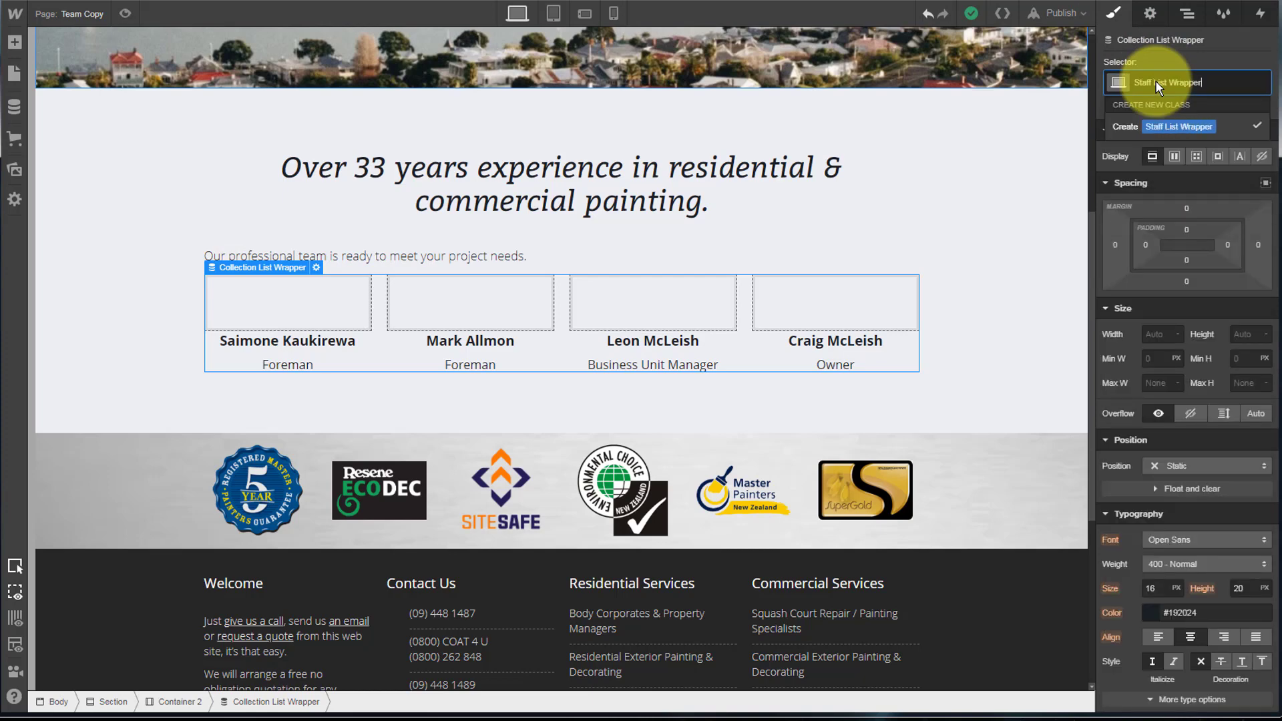
{"action": "key", "text": "Return"}
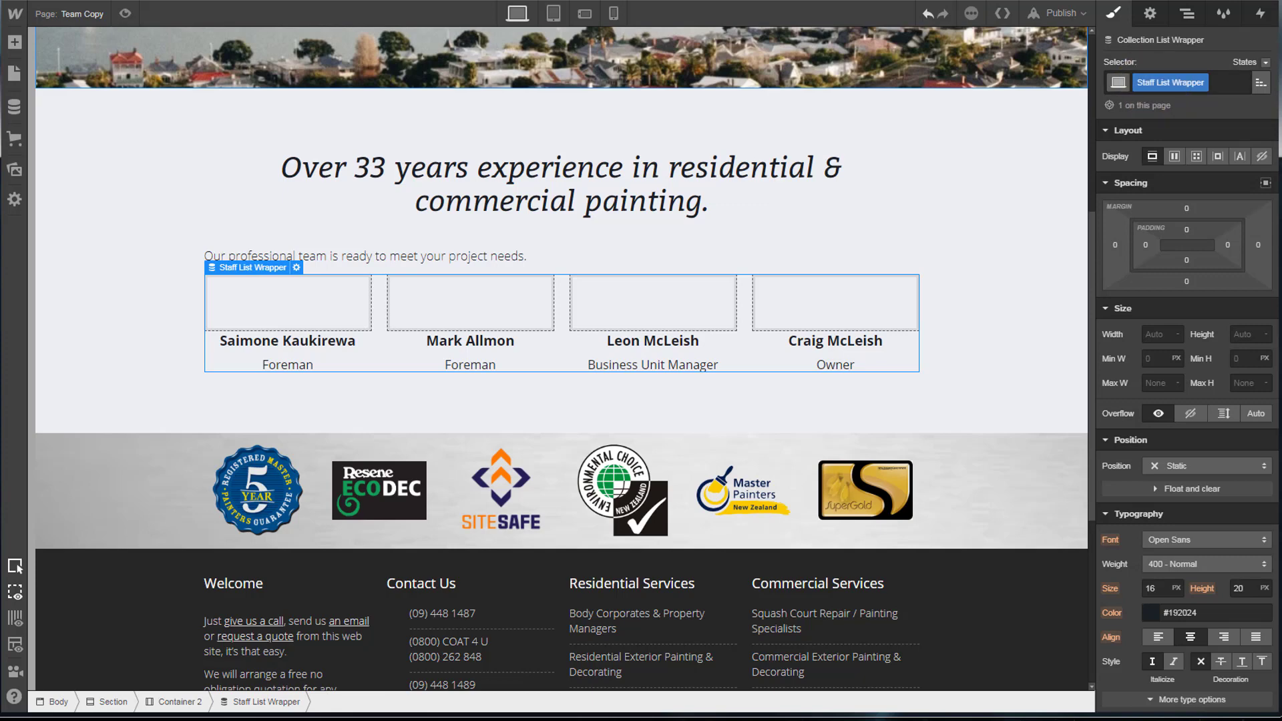
Give the Collection List inside the wrapper the class Staff List
{"action": "left_click", "coordinate": [1186, 13]}
{"action": "left_click", "coordinate": [1175, 245]}
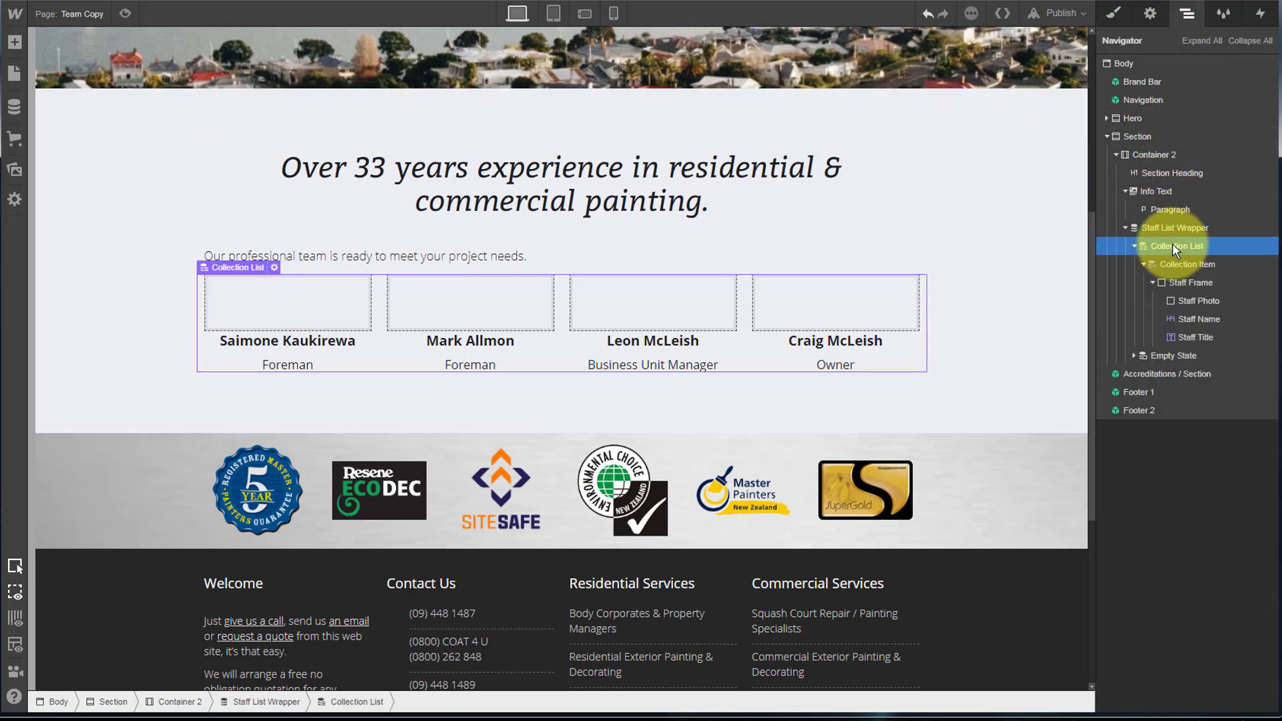
{"action": "left_click", "coordinate": [1103, 13]}
{"action": "left_click", "coordinate": [1146, 81]}
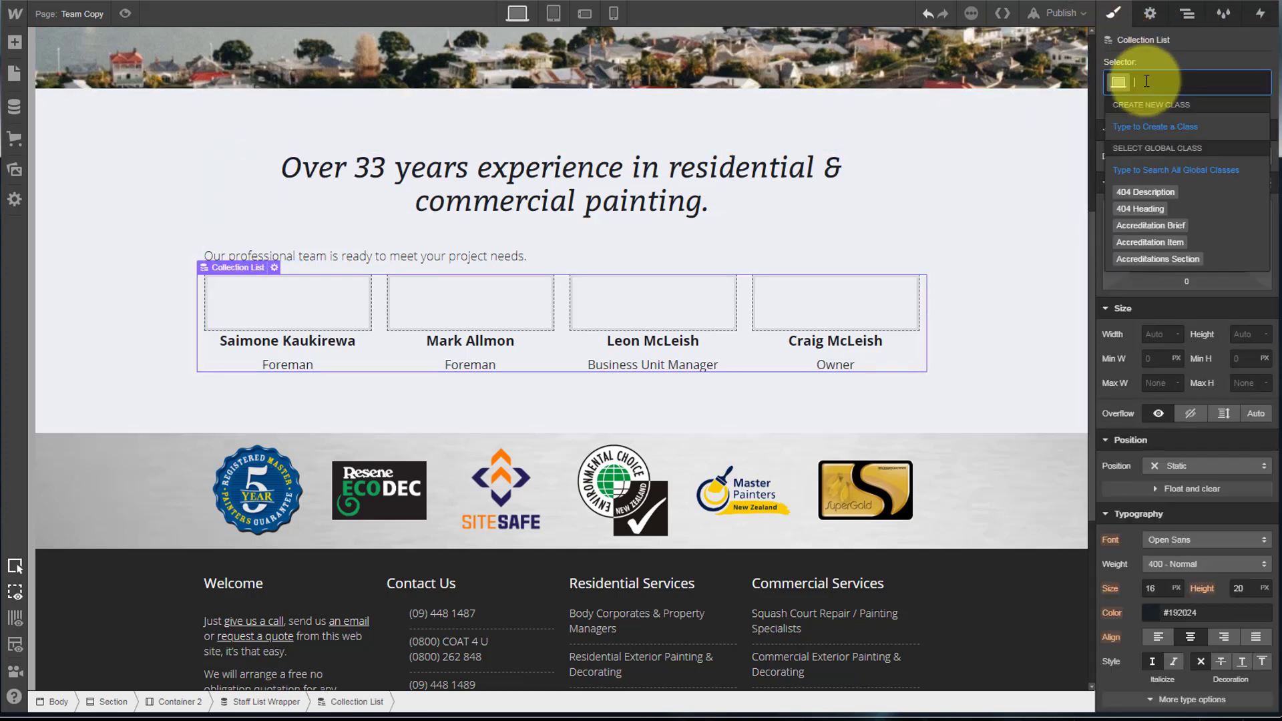
{"action": "type", "text": "Staff List"}
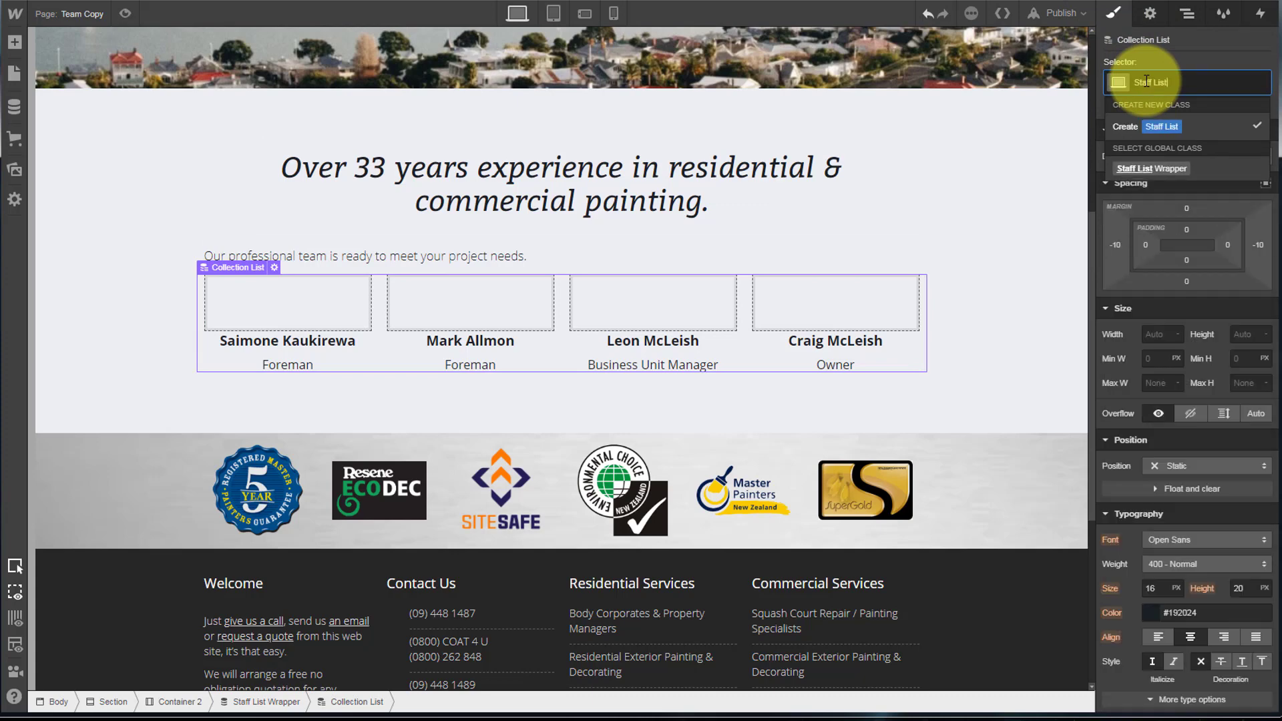
{"action": "key", "text": "Return"}
Give the Collection Item the class Staff Item
{"action": "left_click", "coordinate": [1187, 14]}
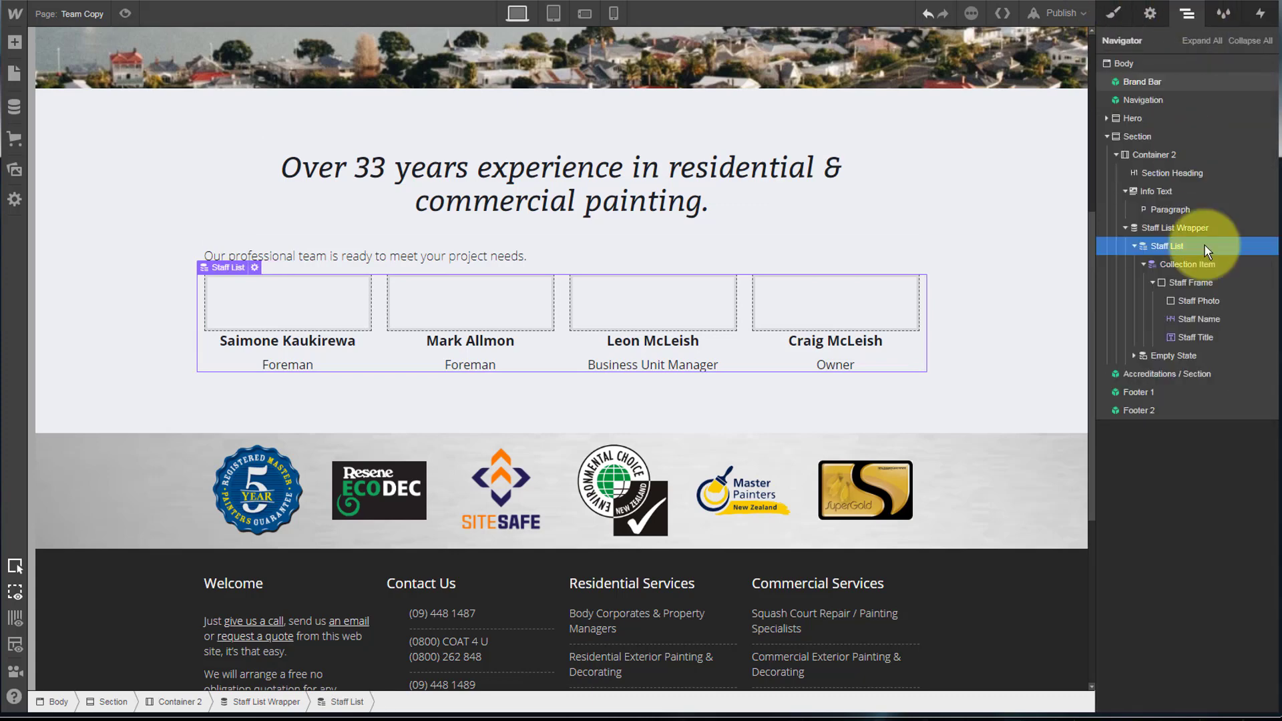
{"action": "left_click", "coordinate": [1180, 265]}
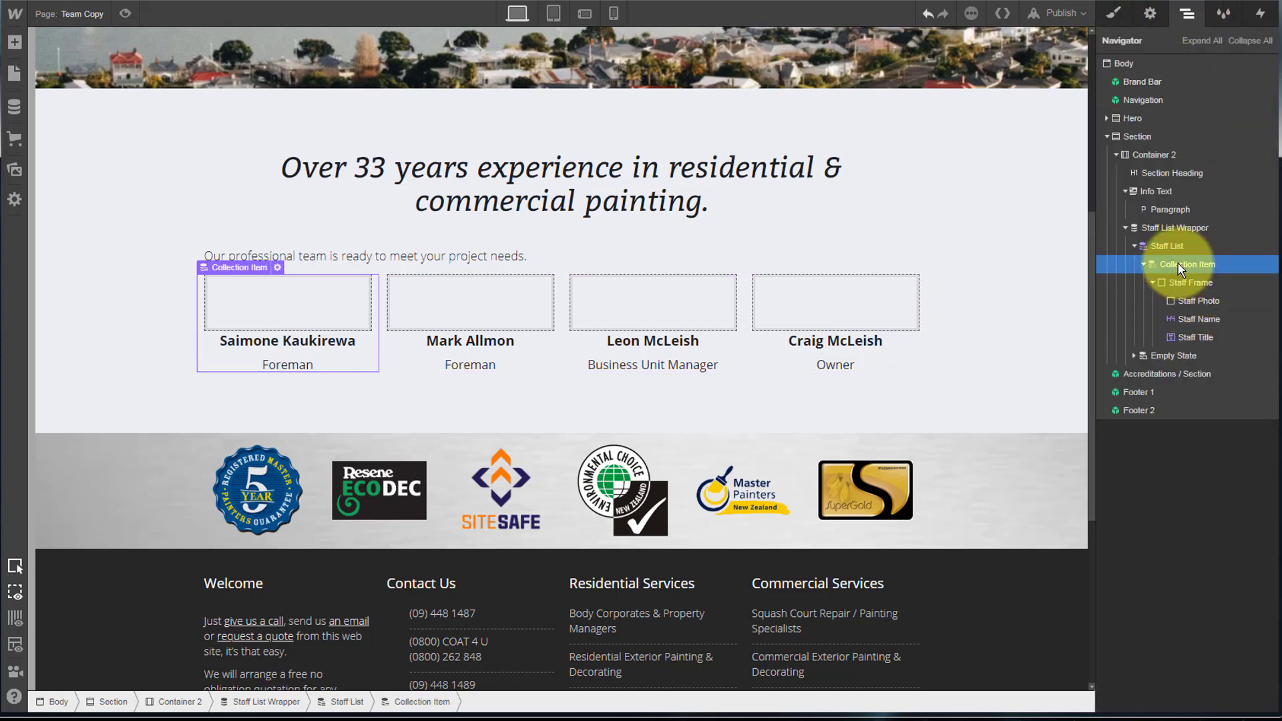
{"action": "left_click", "coordinate": [1120, 12]}
{"action": "left_click", "coordinate": [1147, 78]}
{"action": "type", "text": "Staff Item"}
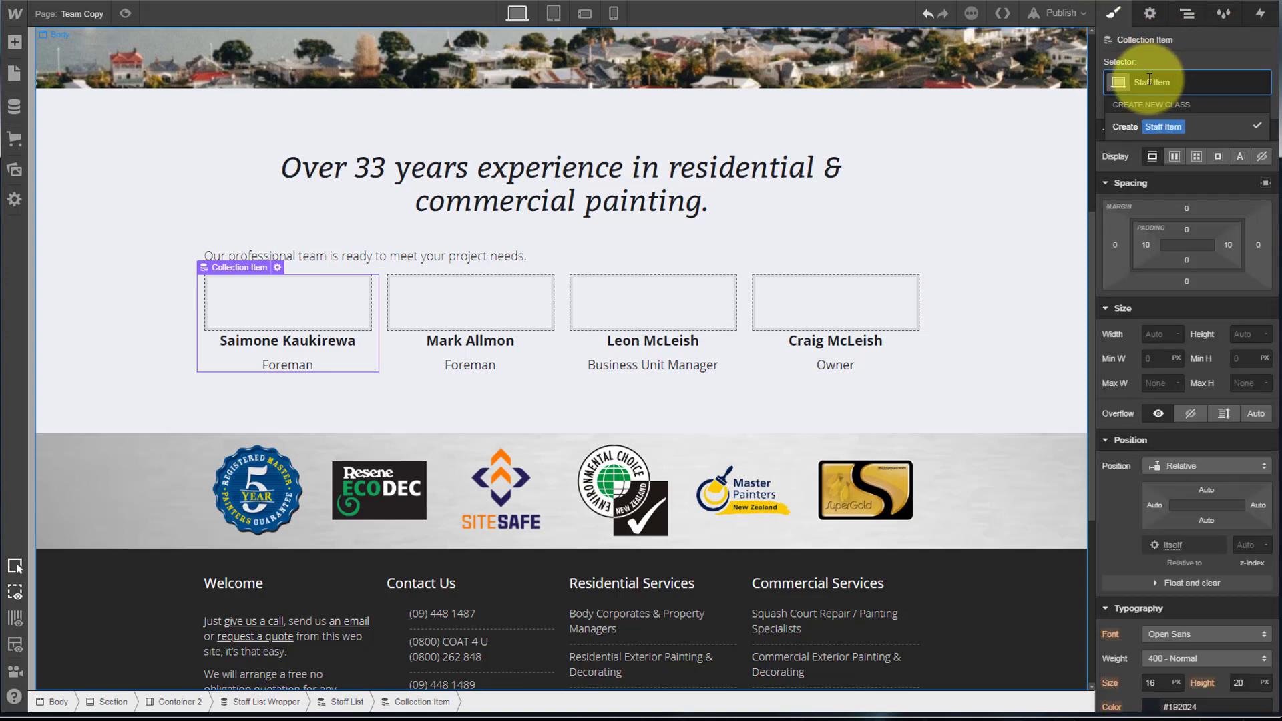
{"action": "key", "text": "Return"}
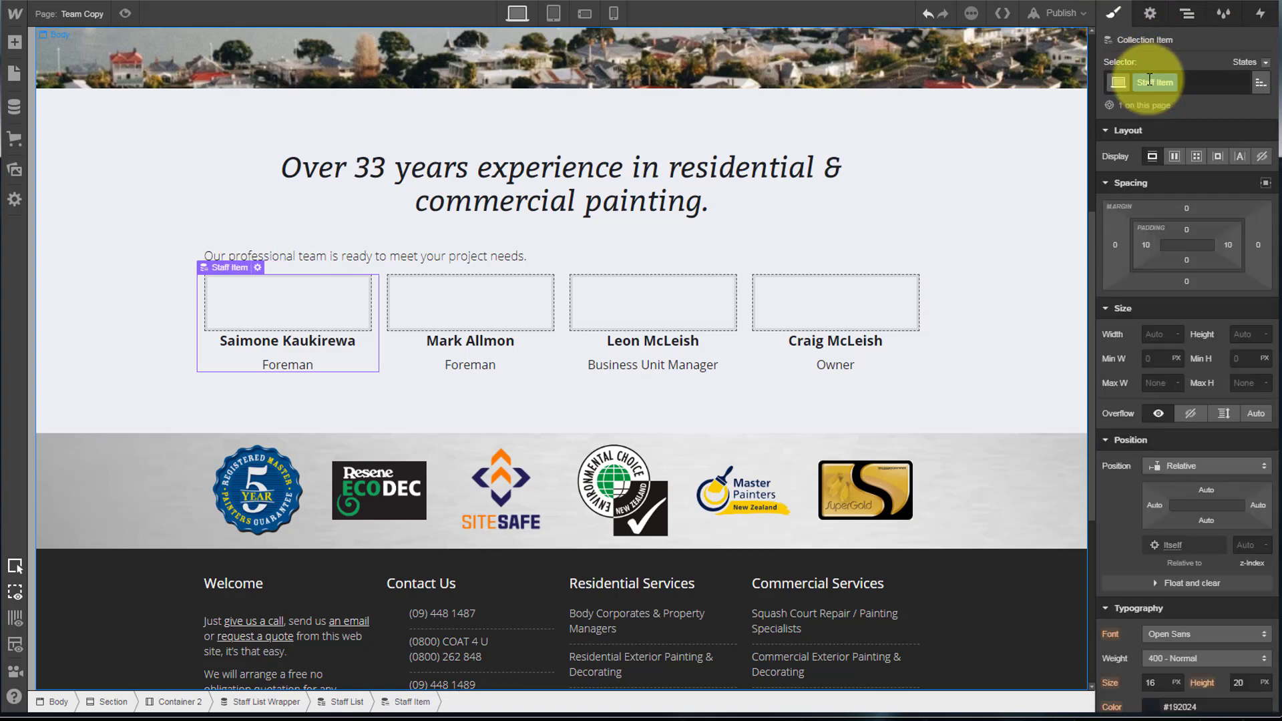
Set the Staff Frame background colour to the light green Dark Khaki swatch
{"action": "left_click", "coordinate": [1188, 13]}
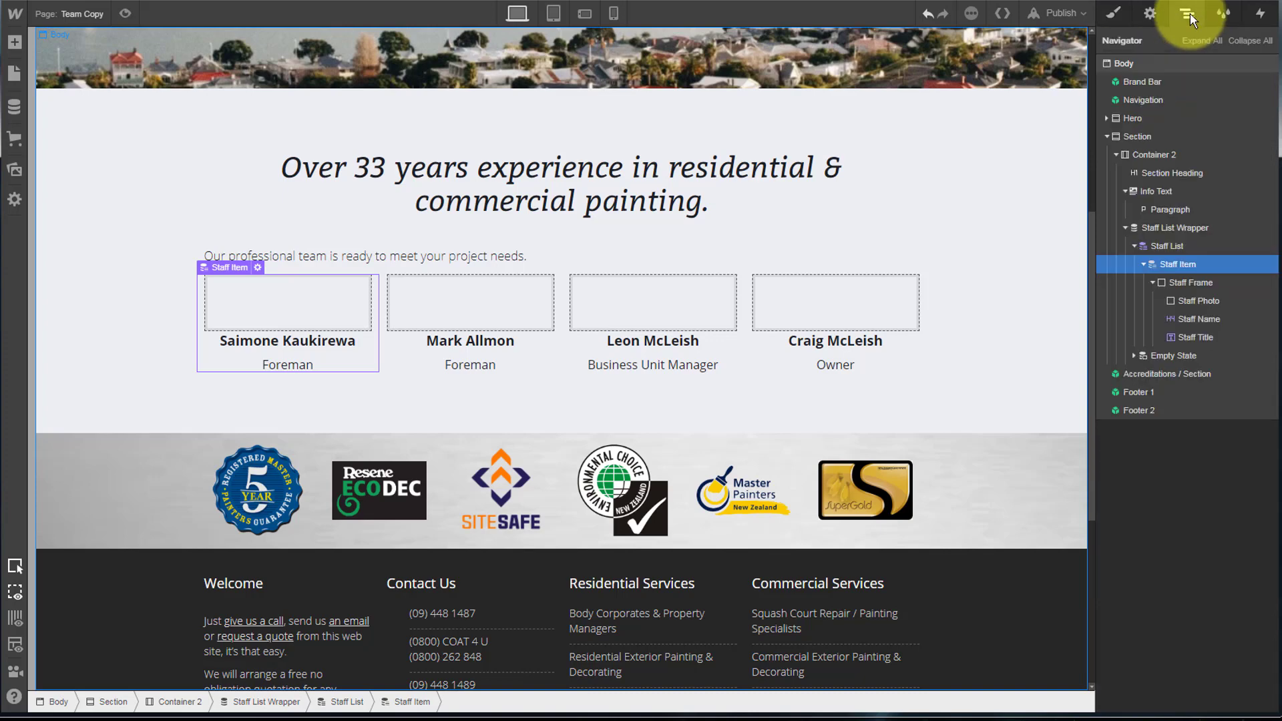
{"action": "left_click", "coordinate": [1185, 284]}
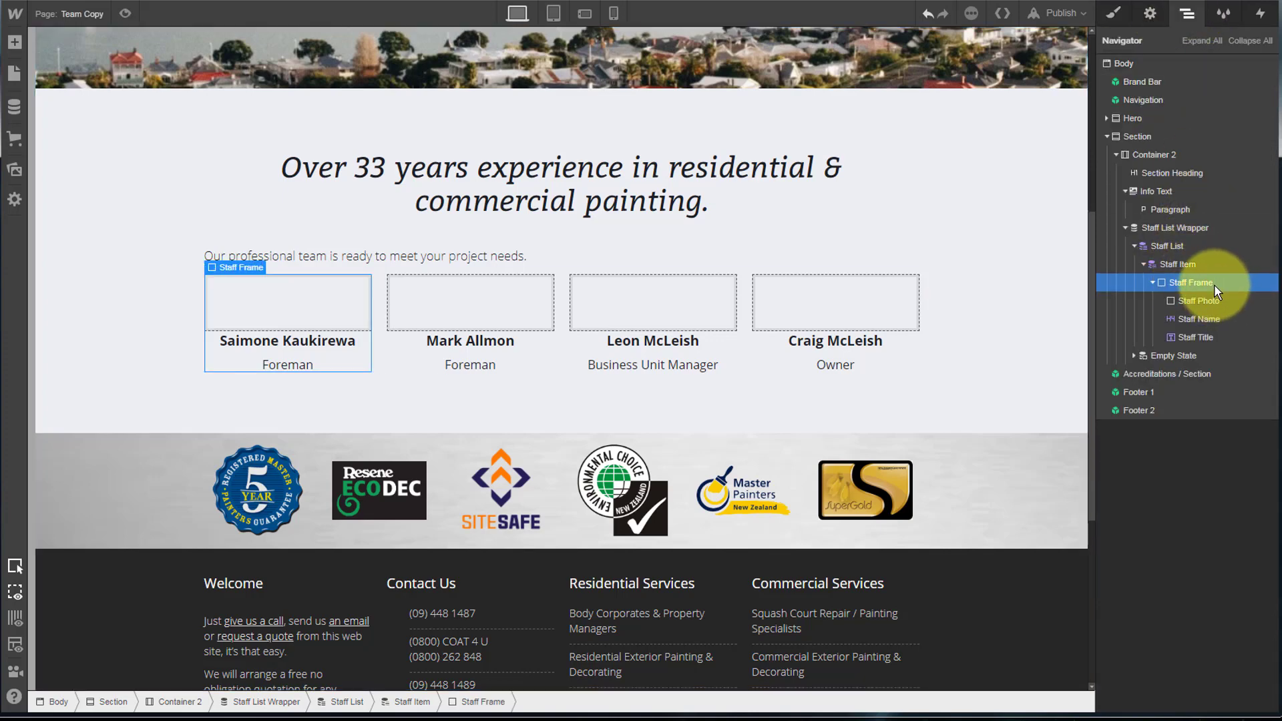
{"action": "left_click", "coordinate": [1114, 15]}
{"action": "scroll", "coordinate": [1181, 400], "scroll_direction": "down", "scroll_amount": 5}
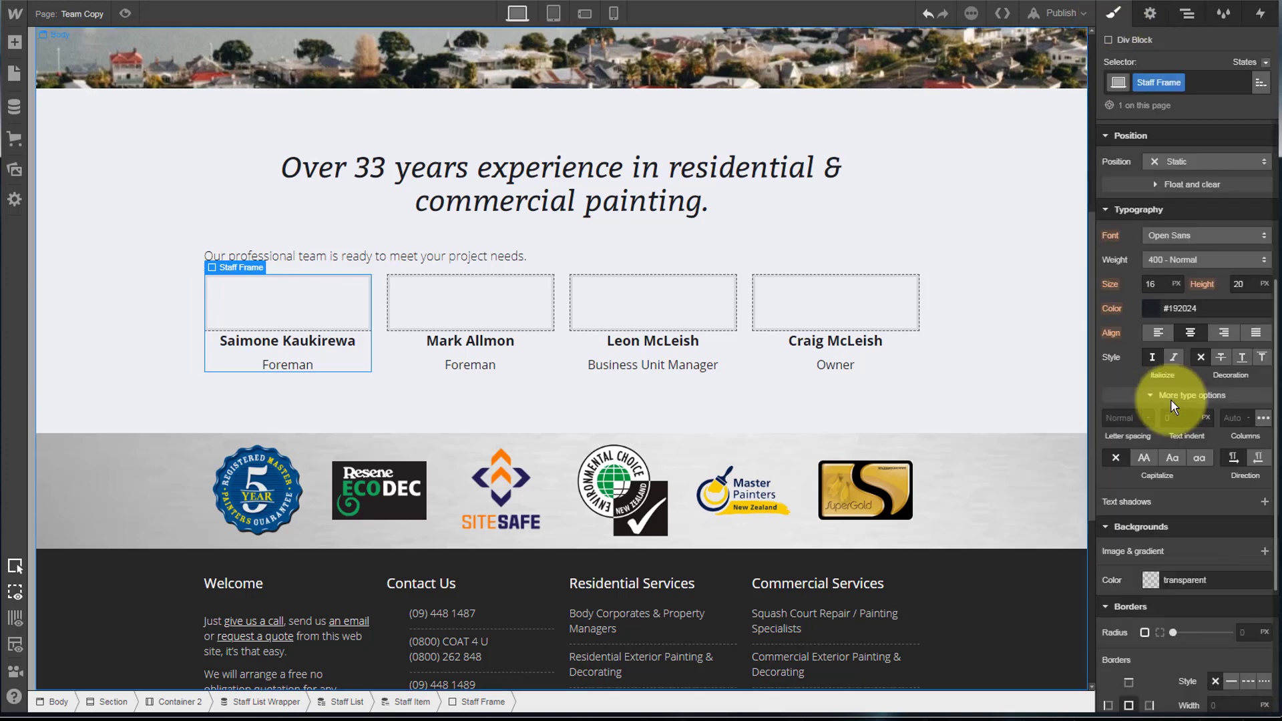
{"action": "scroll", "coordinate": [1171, 399], "scroll_direction": "down", "scroll_amount": 3}
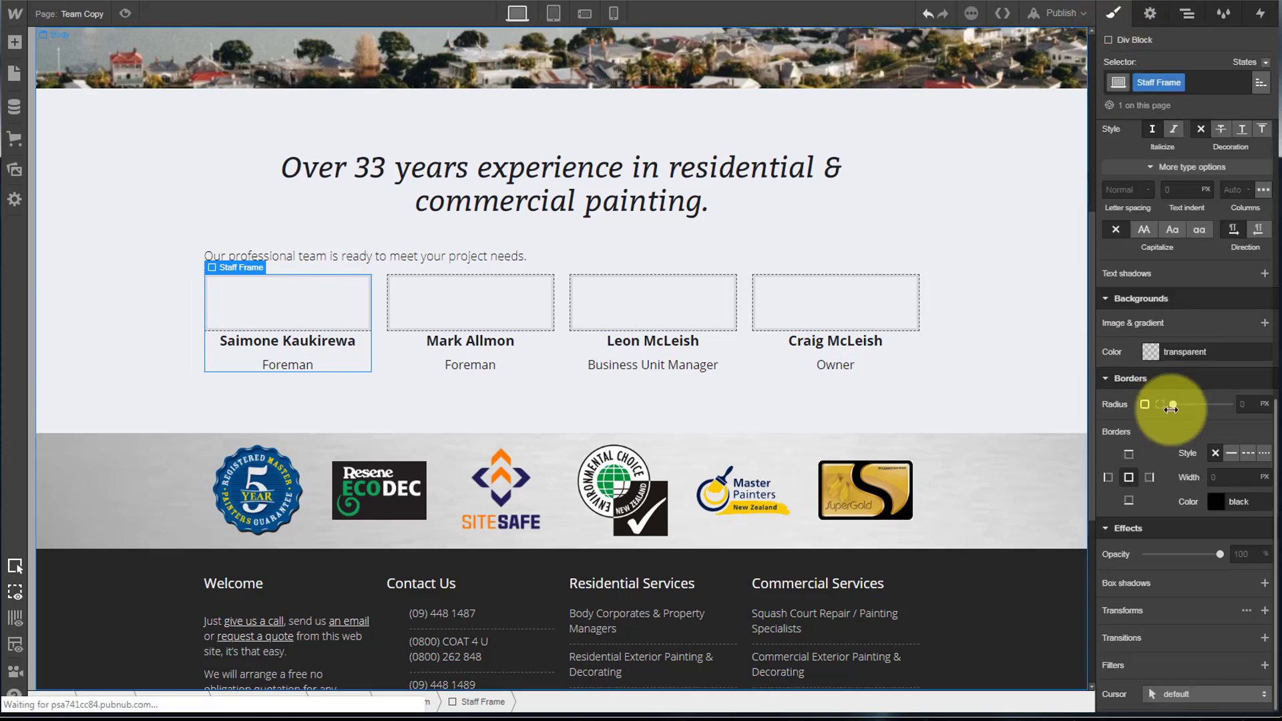
{"action": "left_click", "coordinate": [1150, 353]}
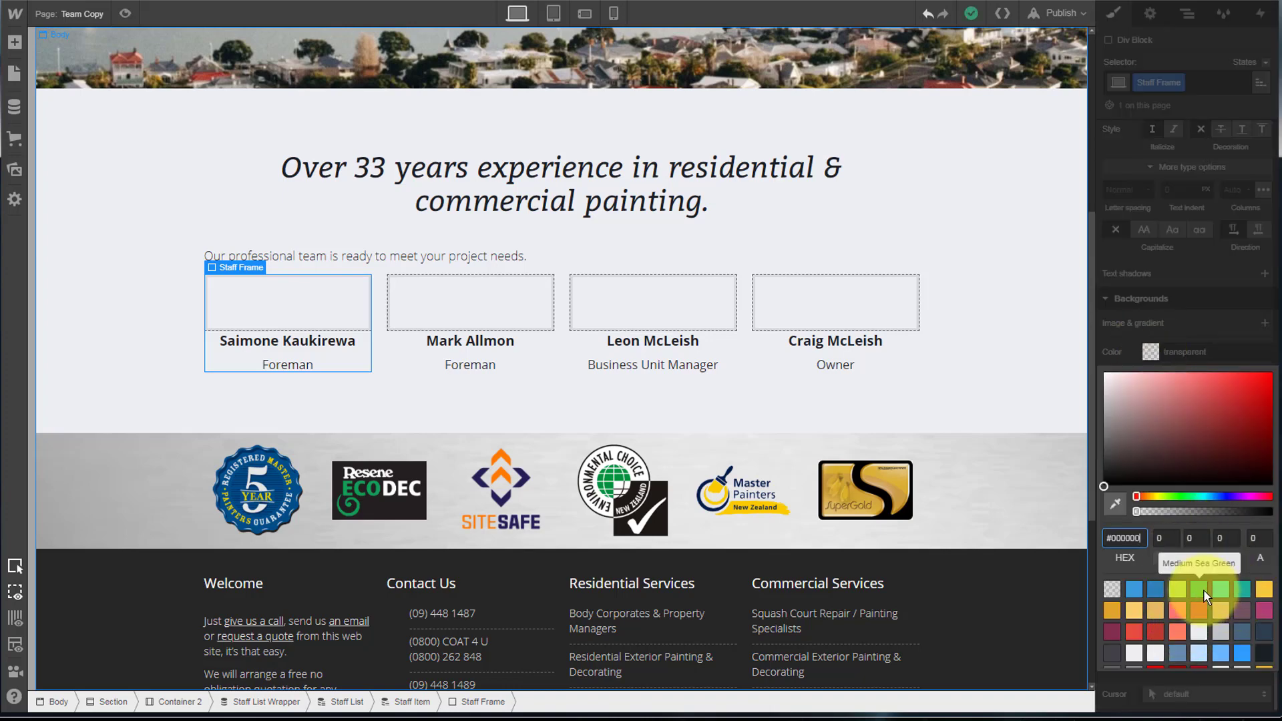
{"action": "left_click", "coordinate": [1200, 590]}
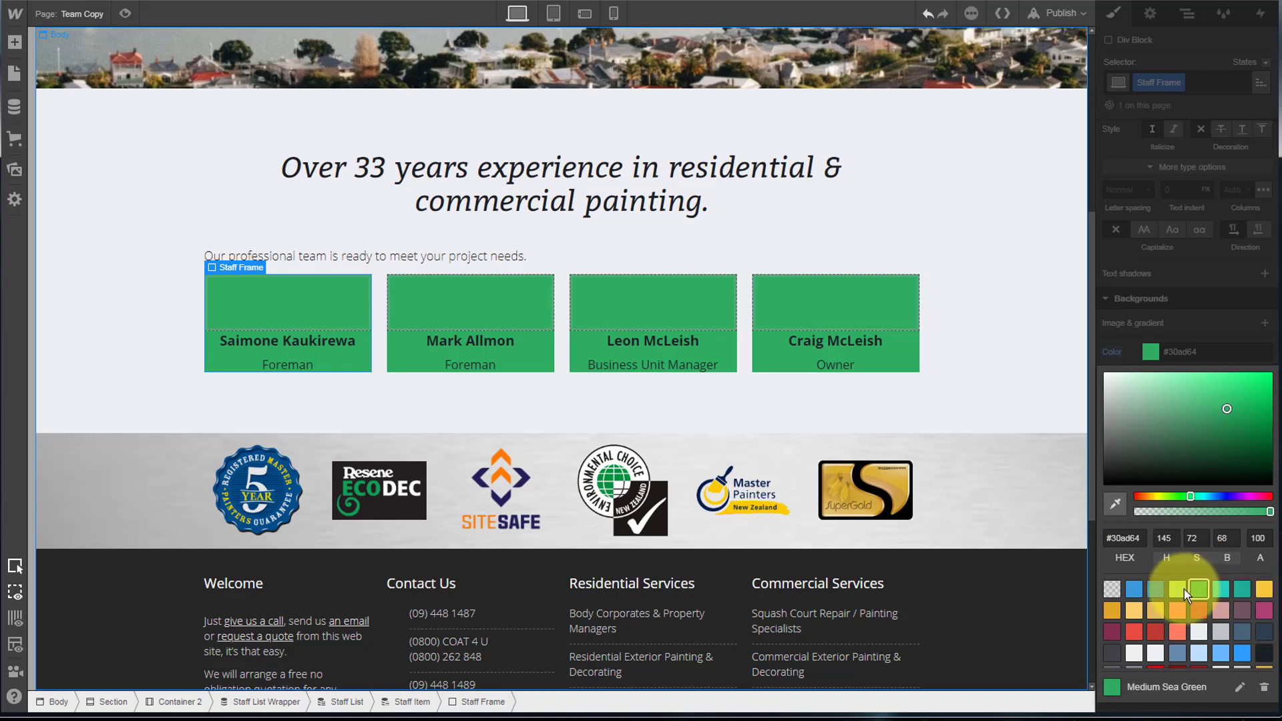
{"action": "left_click", "coordinate": [1183, 590]}
{"action": "scroll", "coordinate": [944, 335], "scroll_direction": "up", "scroll_amount": 1}
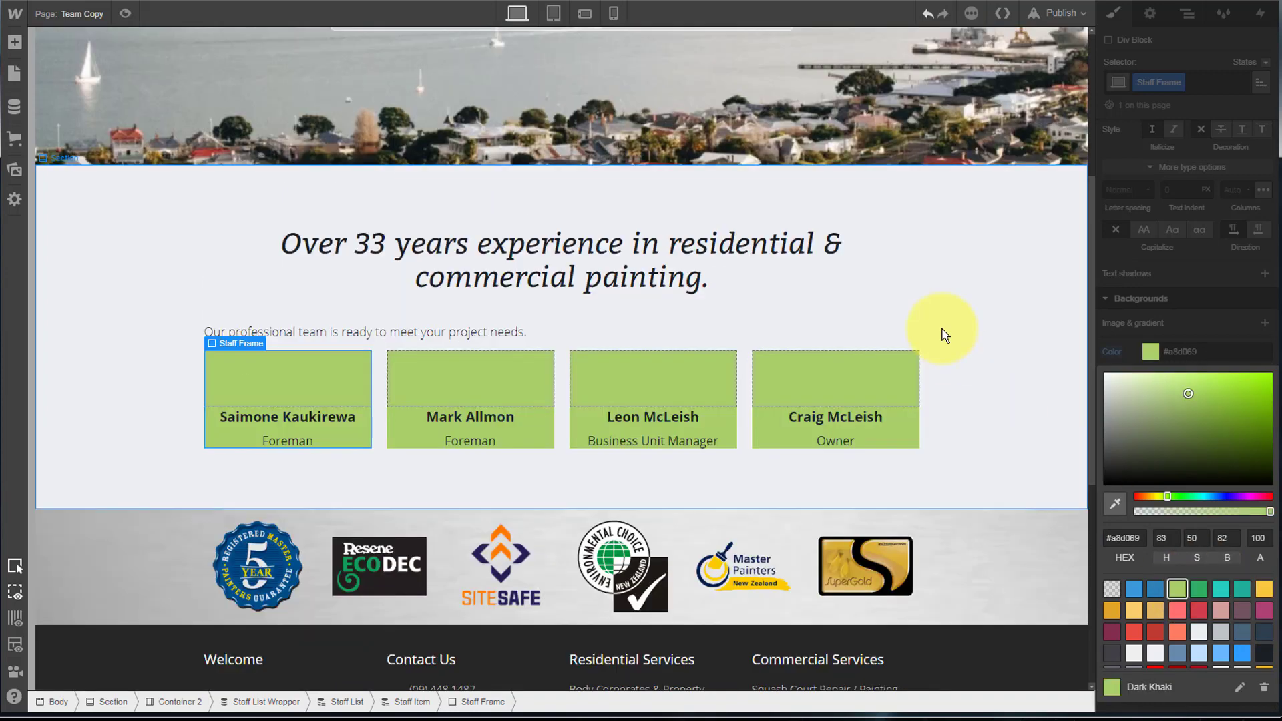
{"action": "left_click", "coordinate": [997, 401]}
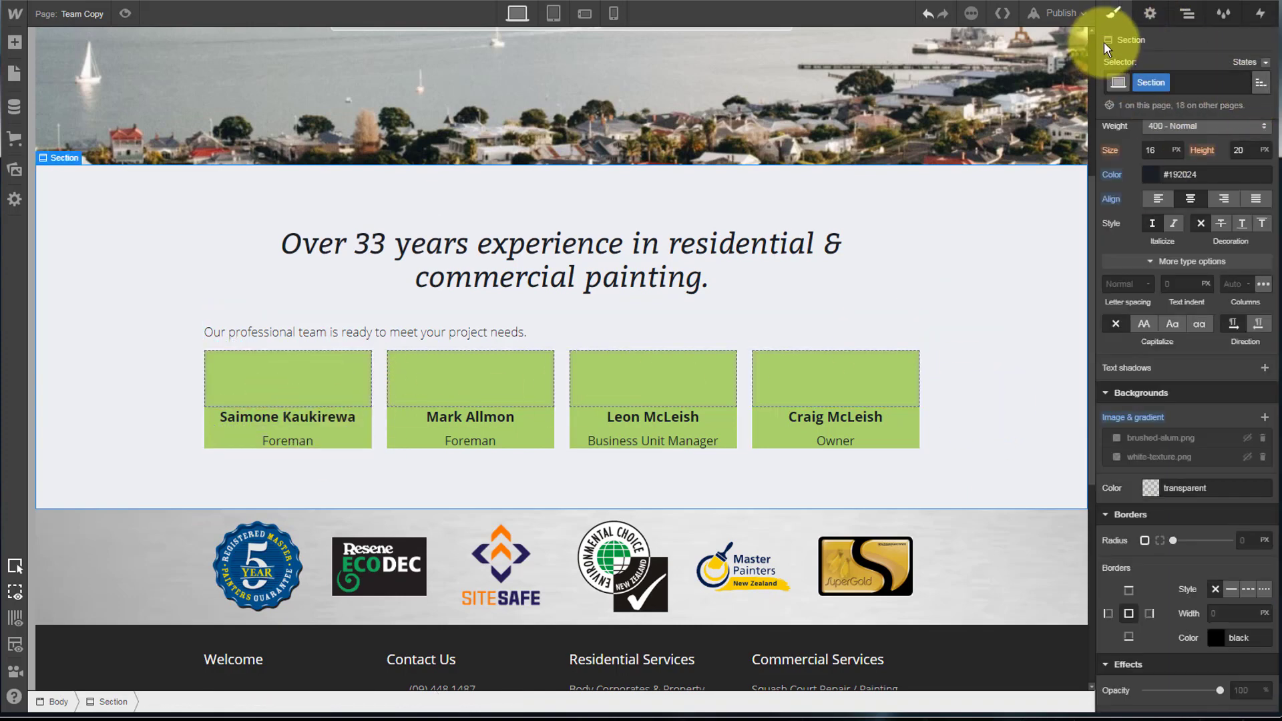
Give Staff Frame 14 px padding on all sides
{"action": "left_click", "coordinate": [1188, 13]}
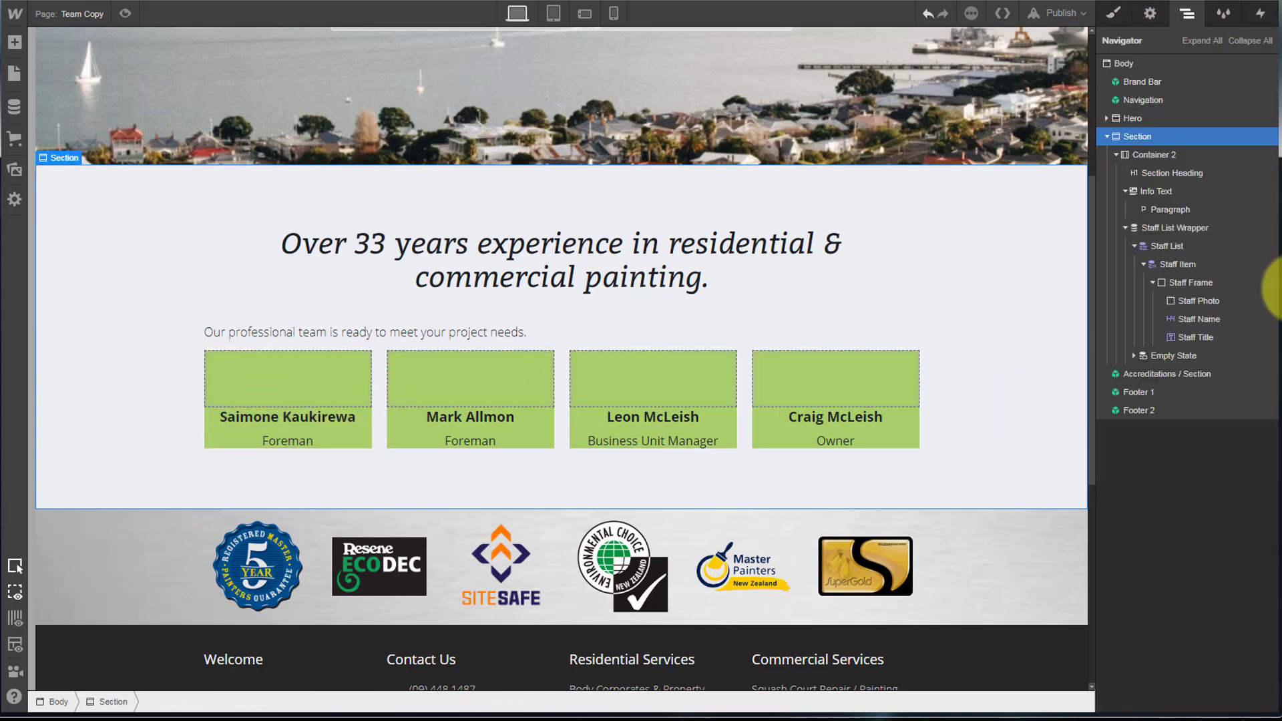
{"action": "left_click", "coordinate": [1180, 281]}
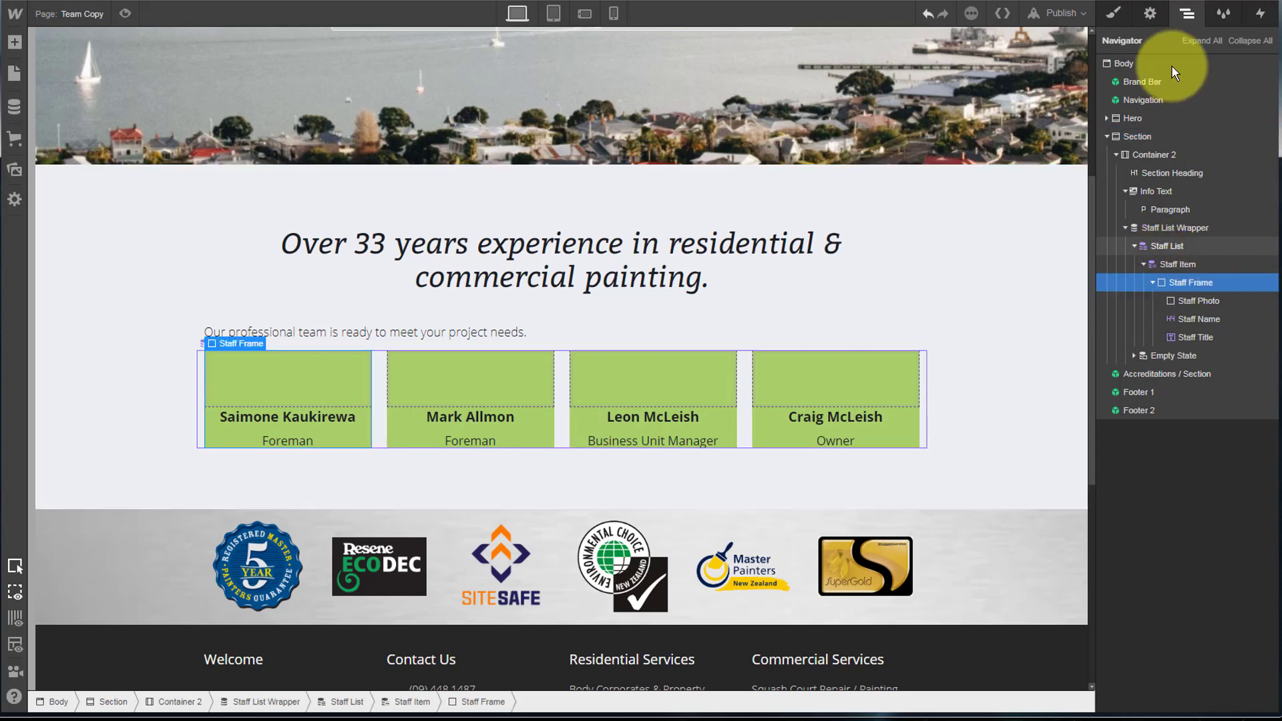
{"action": "left_click", "coordinate": [1112, 13]}
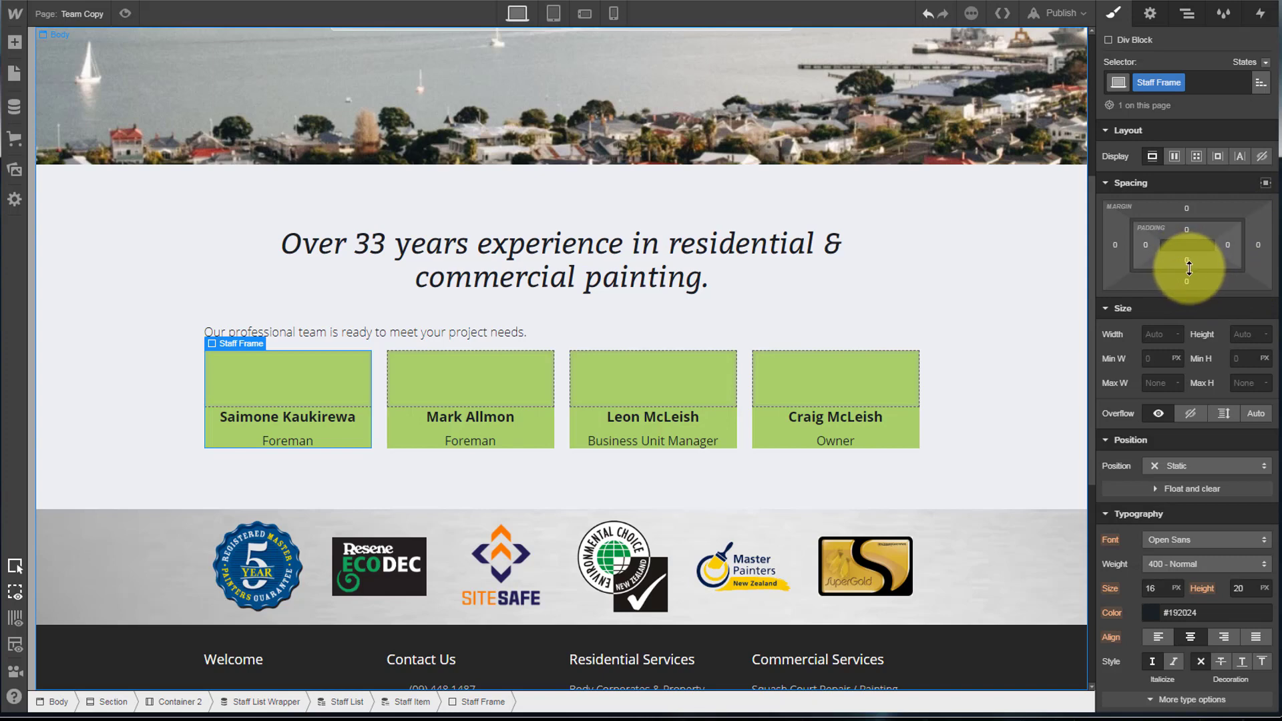
{"action": "left_click_drag", "start_coordinate": [1187, 263], "coordinate": [1189, 237]}
Select a card's Staff Photo box and set its Height to 140 px
{"action": "left_click", "coordinate": [509, 400]}
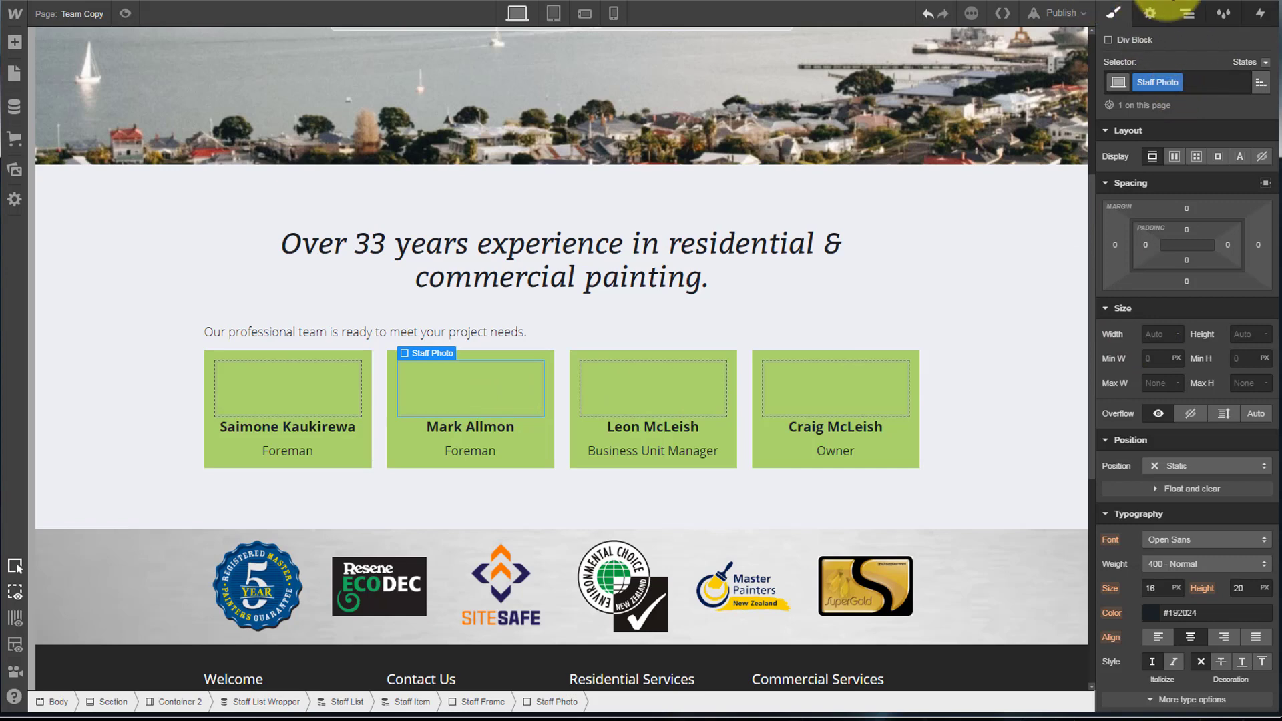
{"action": "left_click", "coordinate": [1243, 334]}
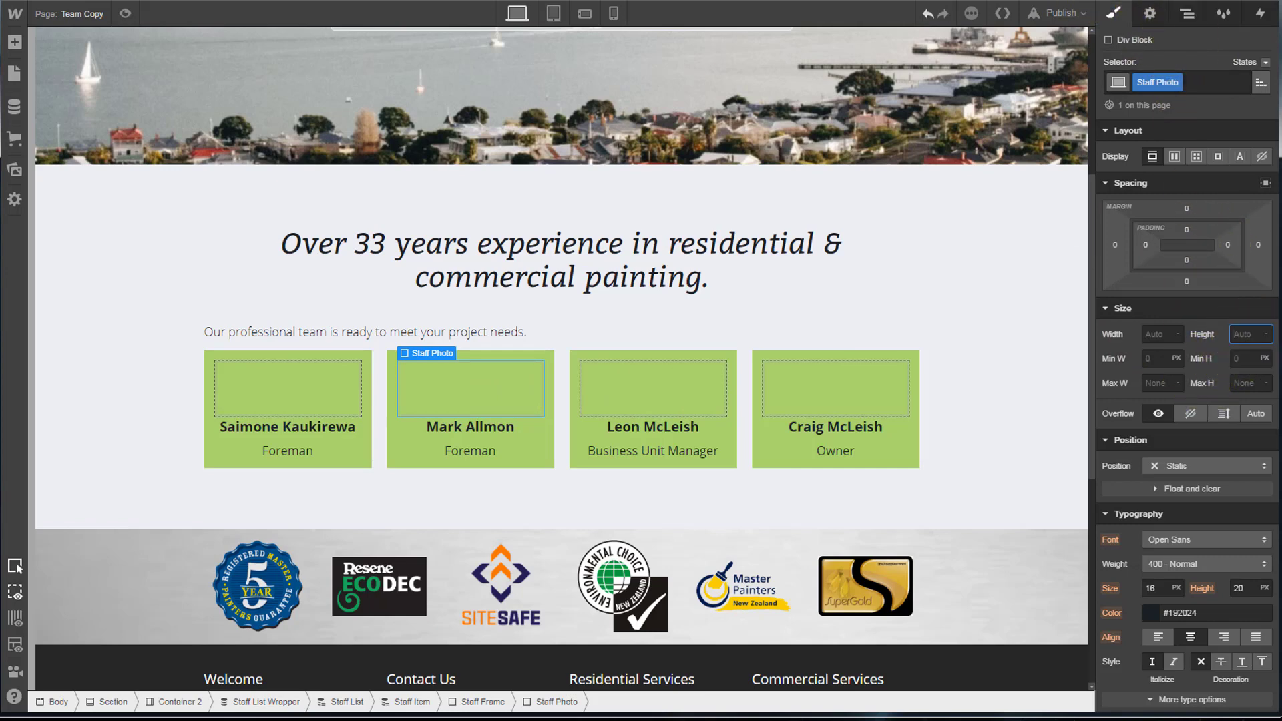
{"action": "type", "text": "100"}
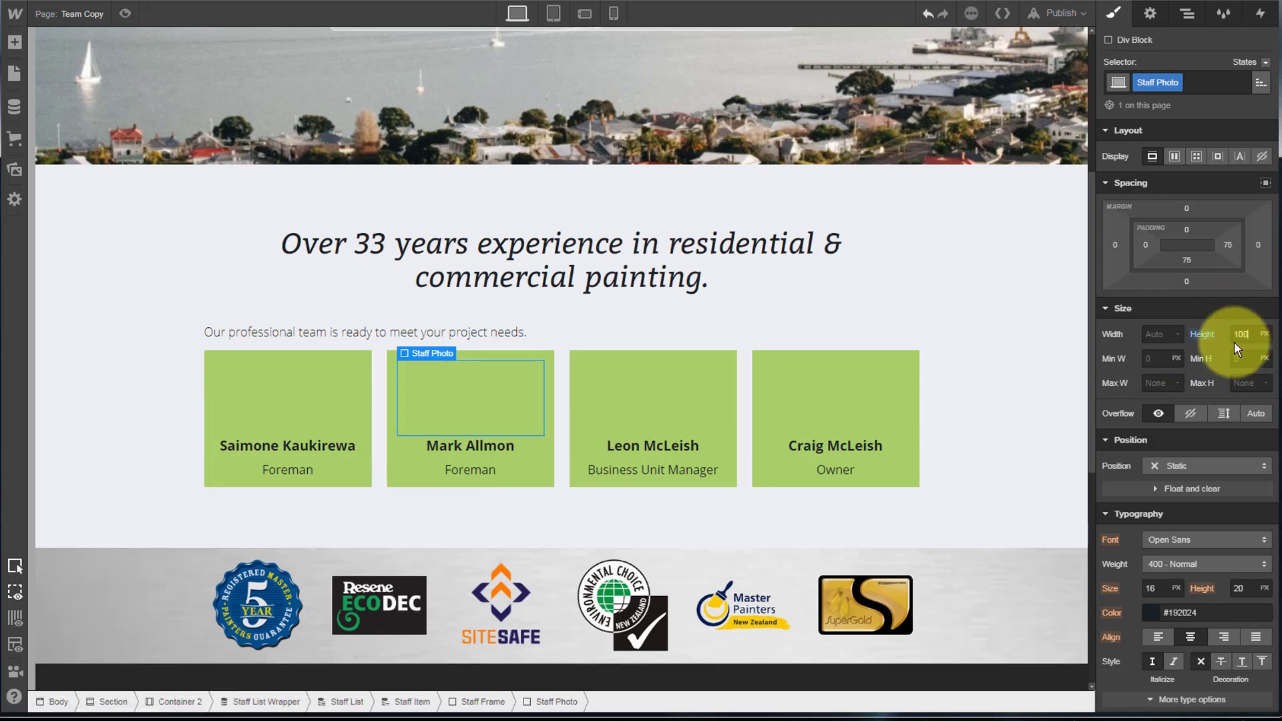
{"action": "key", "text": "BackSpace"}
{"action": "key", "text": "BackSpace"}
{"action": "type", "text": "40"}
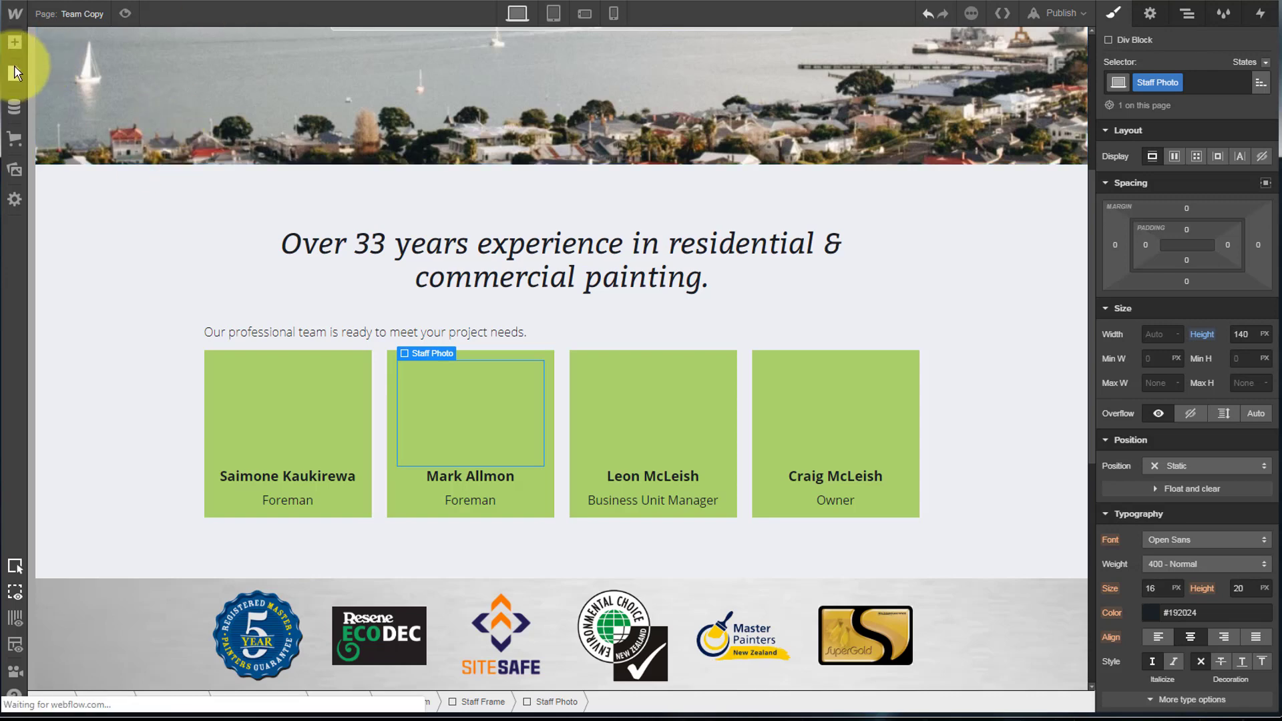
Show the Pages list, then the Add elements panel, and scroll down to the Media elements
{"action": "left_click", "coordinate": [15, 73]}
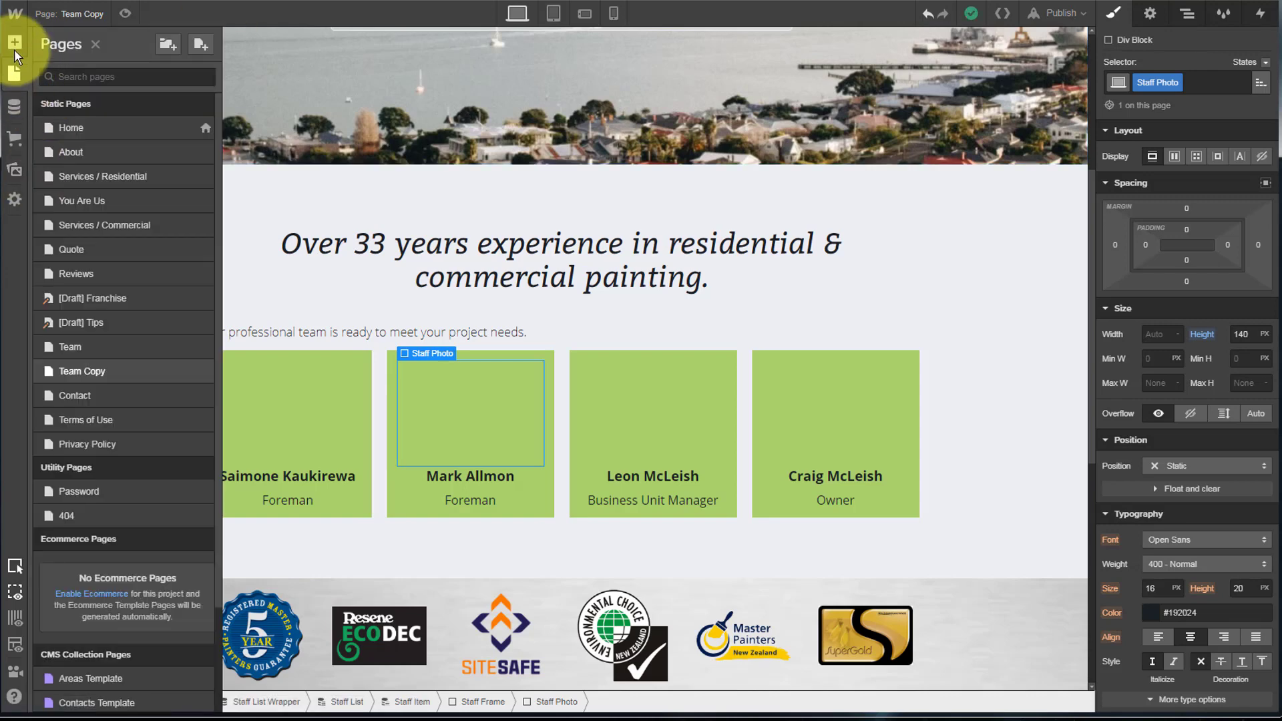
{"action": "left_click", "coordinate": [14, 43]}
{"action": "scroll", "coordinate": [123, 377], "scroll_direction": "down", "scroll_amount": 2}
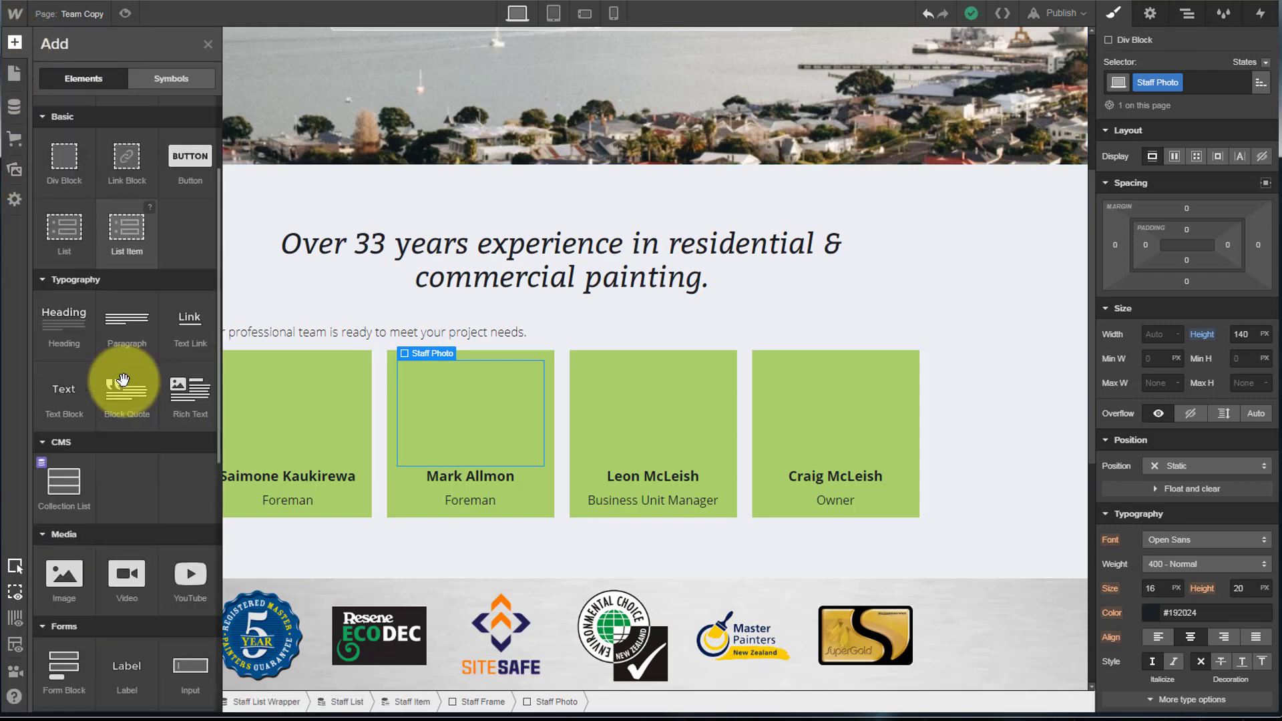
{"action": "scroll", "coordinate": [123, 381], "scroll_direction": "down", "scroll_amount": 1}
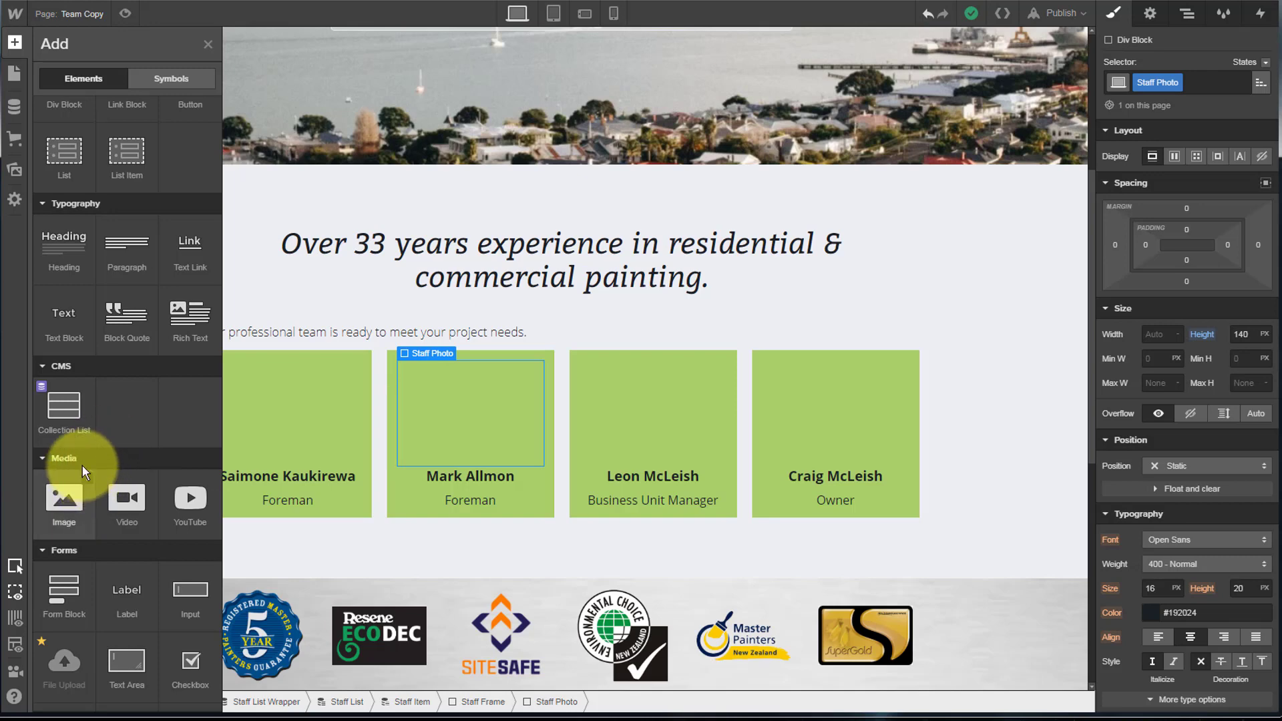
In Staff Photo settings, get the background image from the Teams collection's Photo field
{"action": "left_click", "coordinate": [207, 44]}
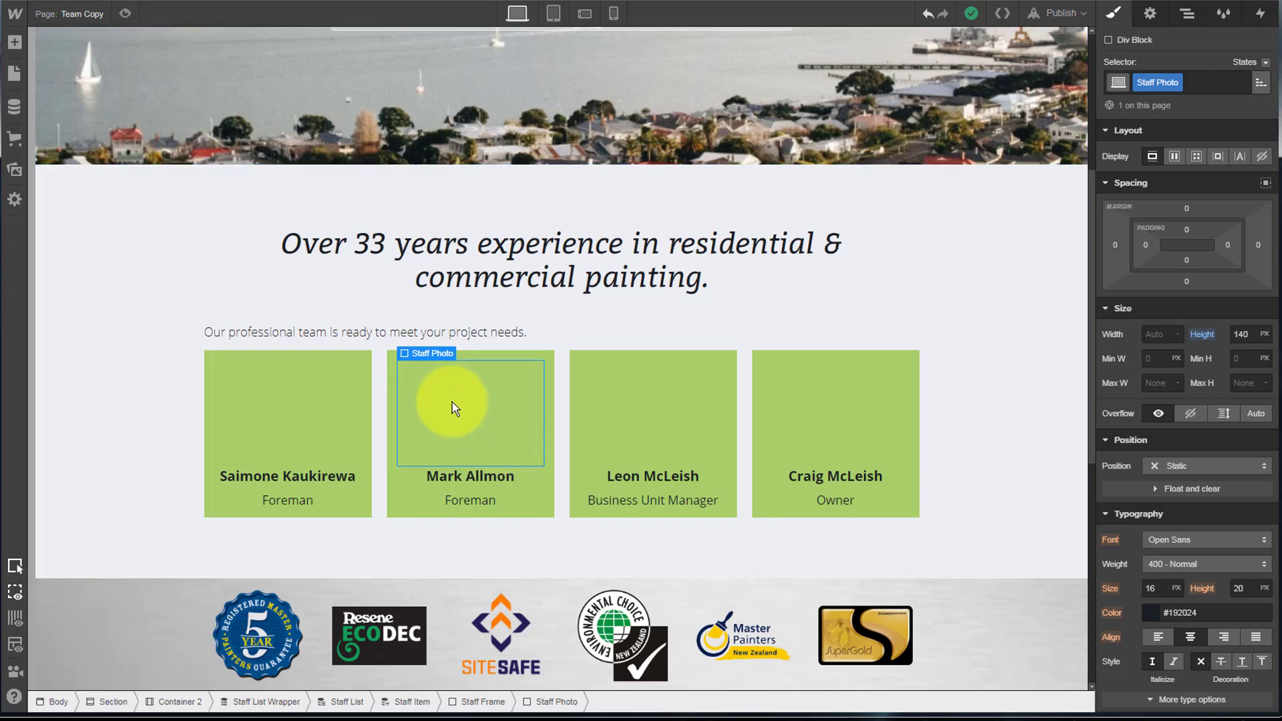
{"action": "left_click", "coordinate": [1136, 14]}
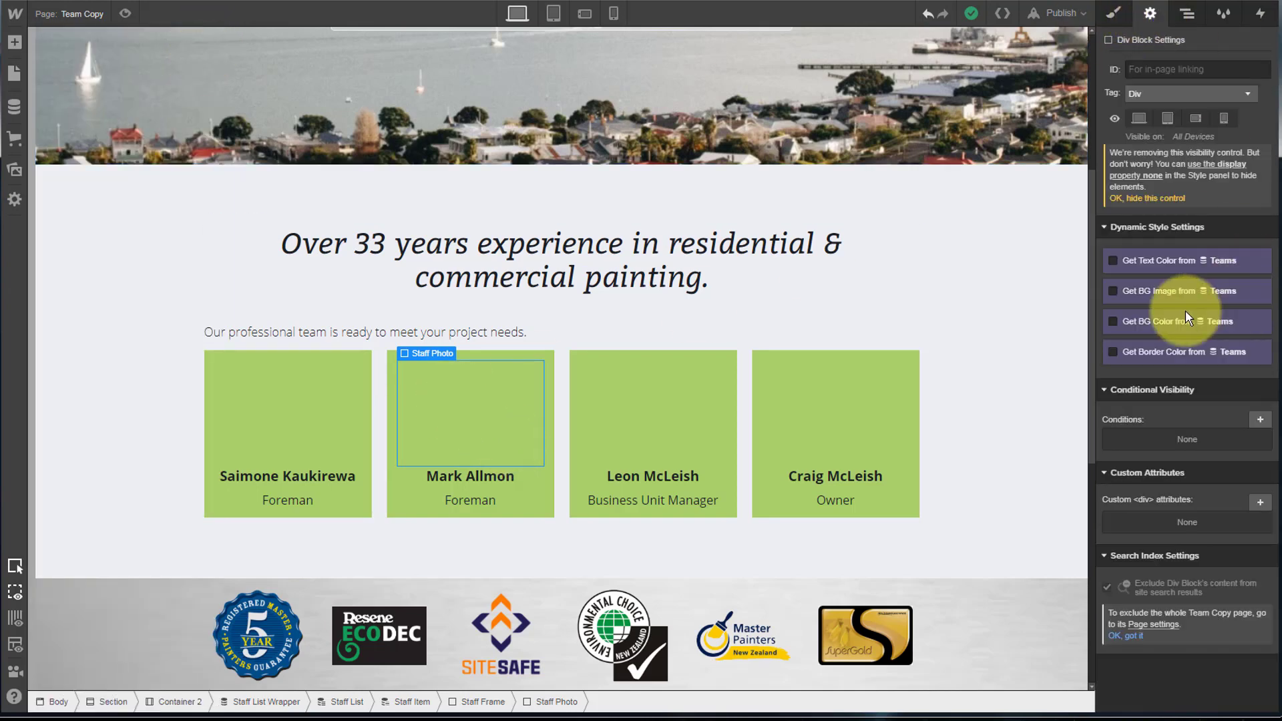
{"action": "left_click", "coordinate": [1143, 291]}
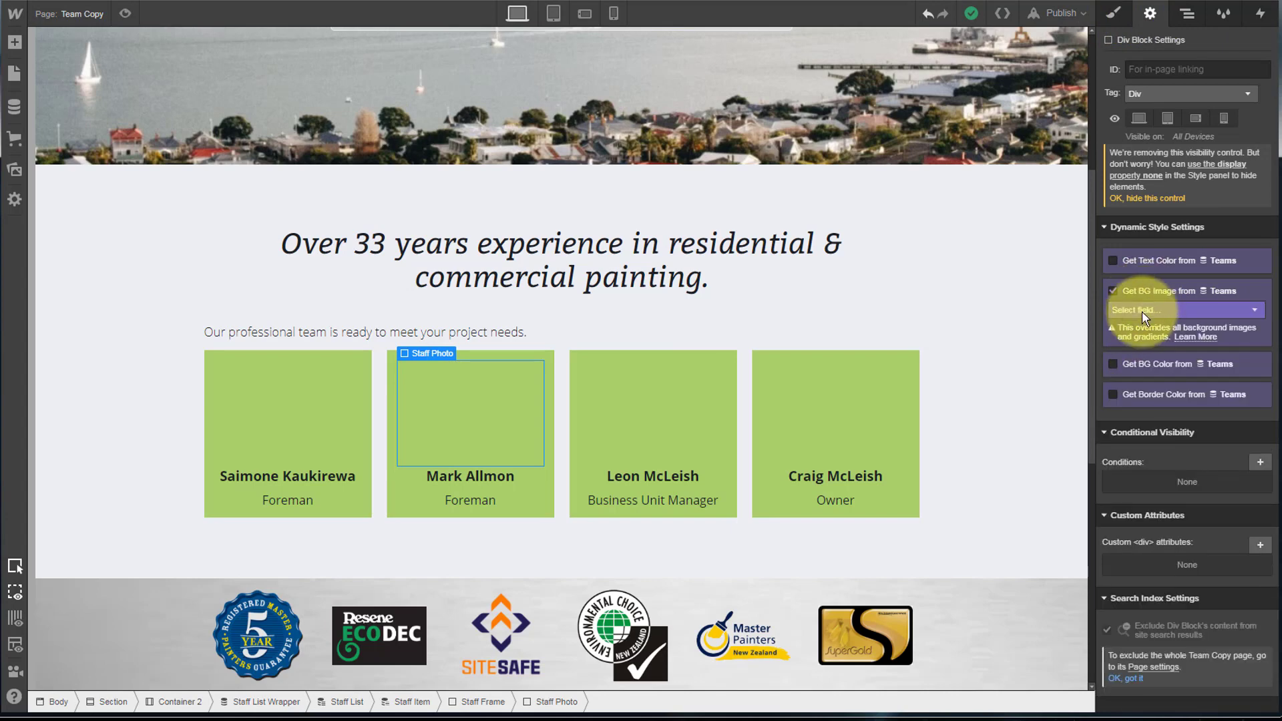
{"action": "left_click", "coordinate": [1141, 310]}
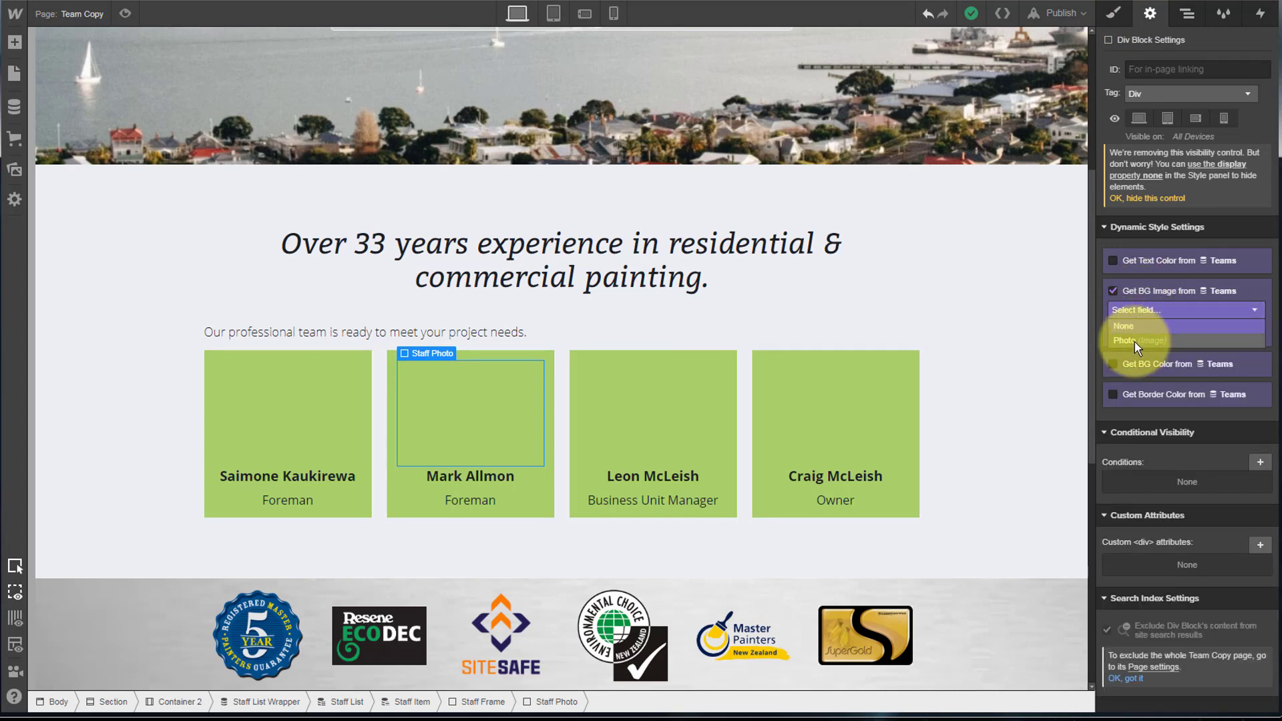
{"action": "left_click", "coordinate": [1137, 340]}
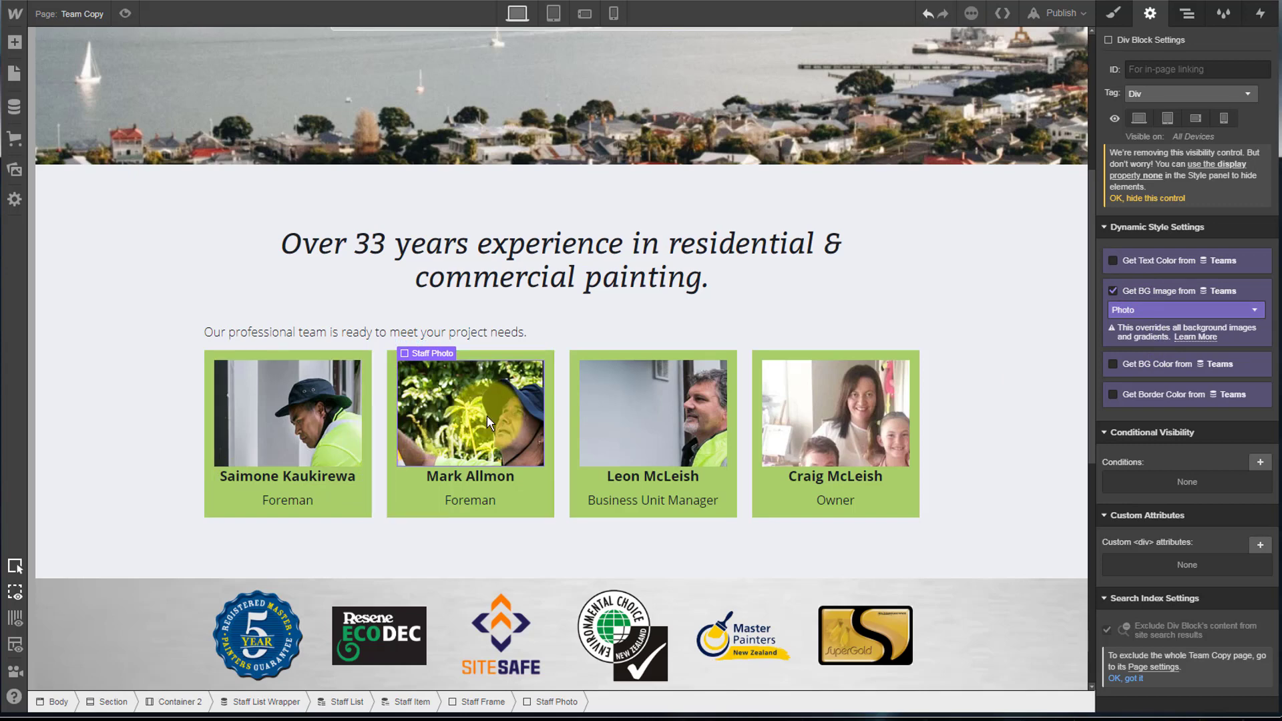
{"action": "scroll", "coordinate": [486, 415], "scroll_direction": "down", "scroll_amount": 1}
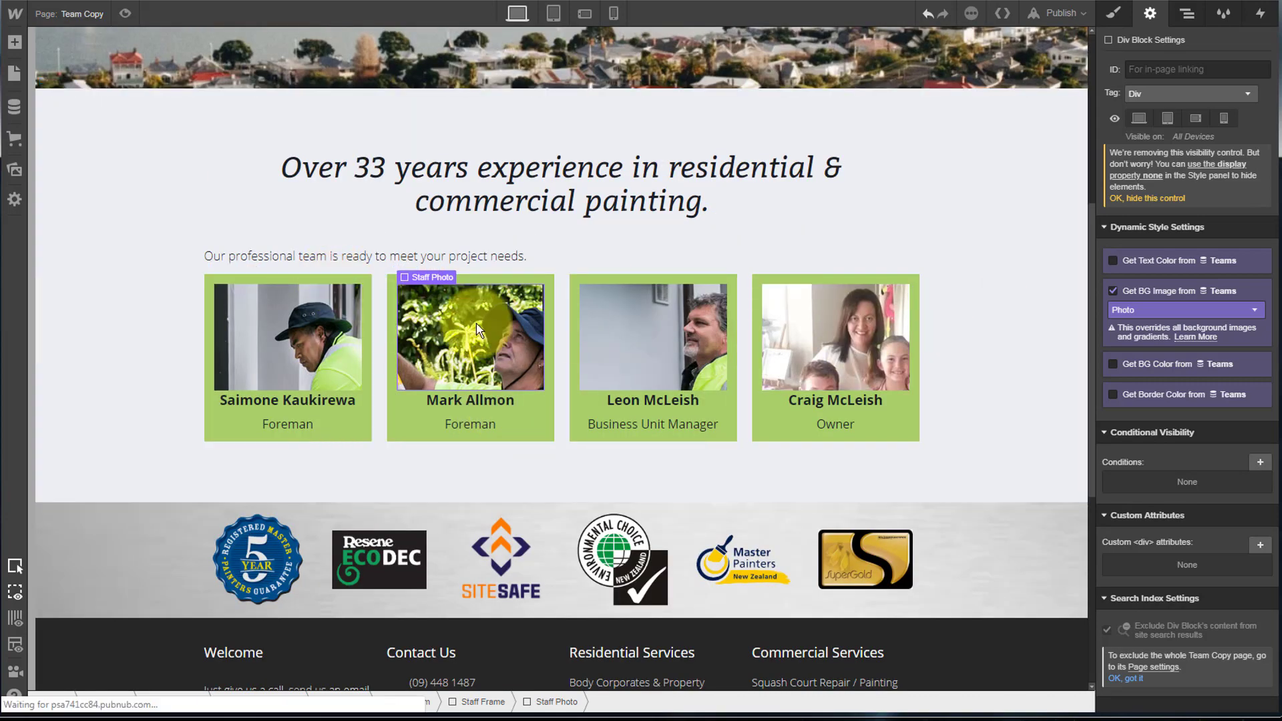
{"action": "left_click", "coordinate": [1112, 14]}
Change the Staff Photo box height to 175 px
{"action": "left_click", "coordinate": [1247, 334]}
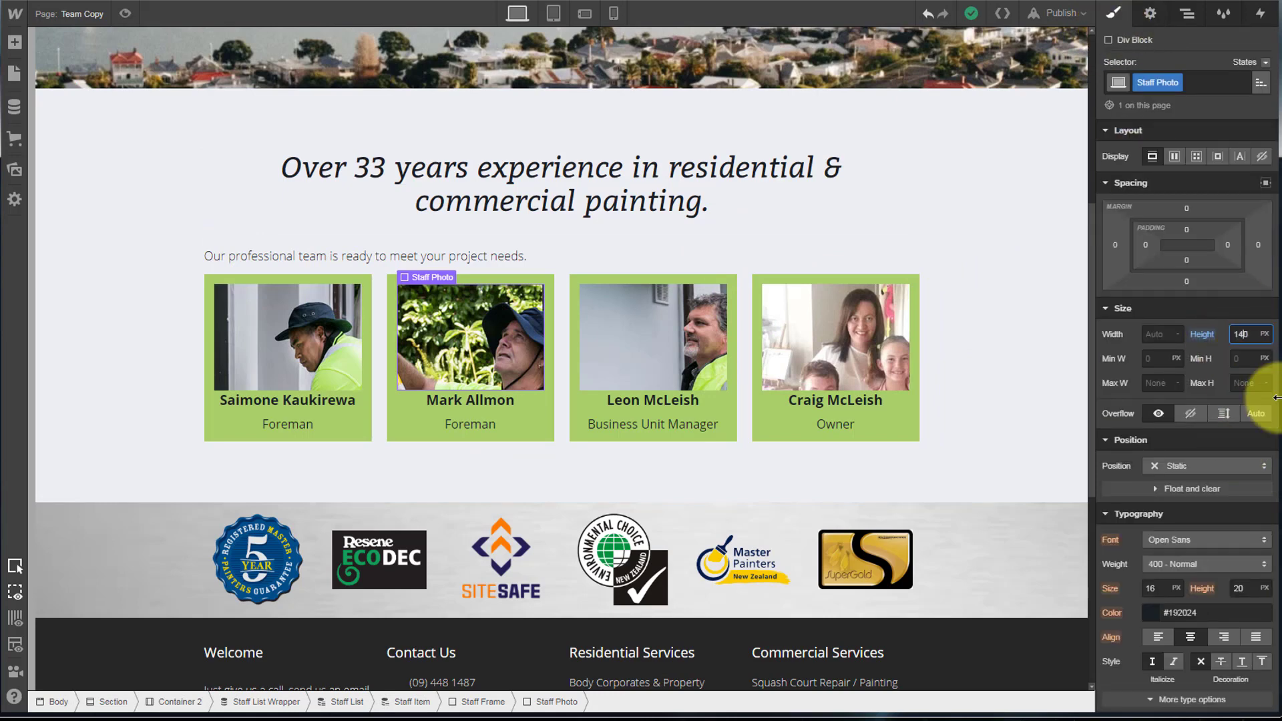
{"action": "type", "text": "175"}
{"action": "key", "text": "Return"}
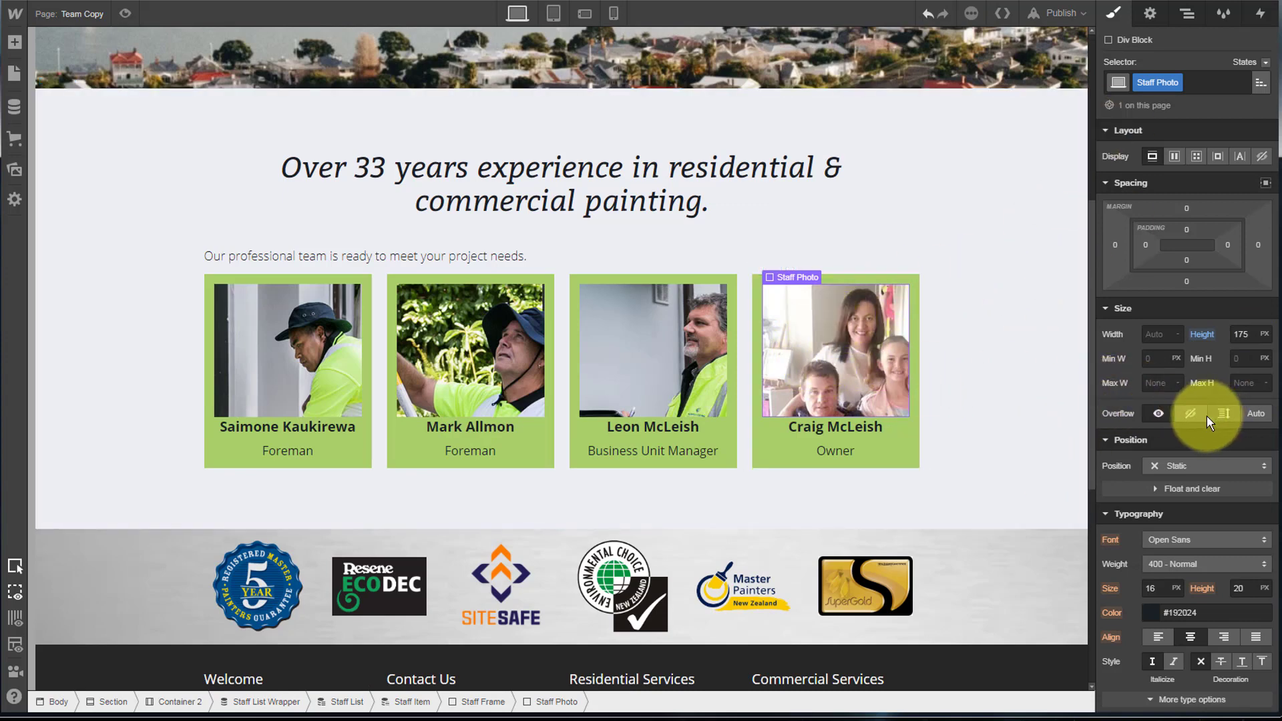
{"action": "scroll", "coordinate": [1208, 416], "scroll_direction": "down", "scroll_amount": 5}
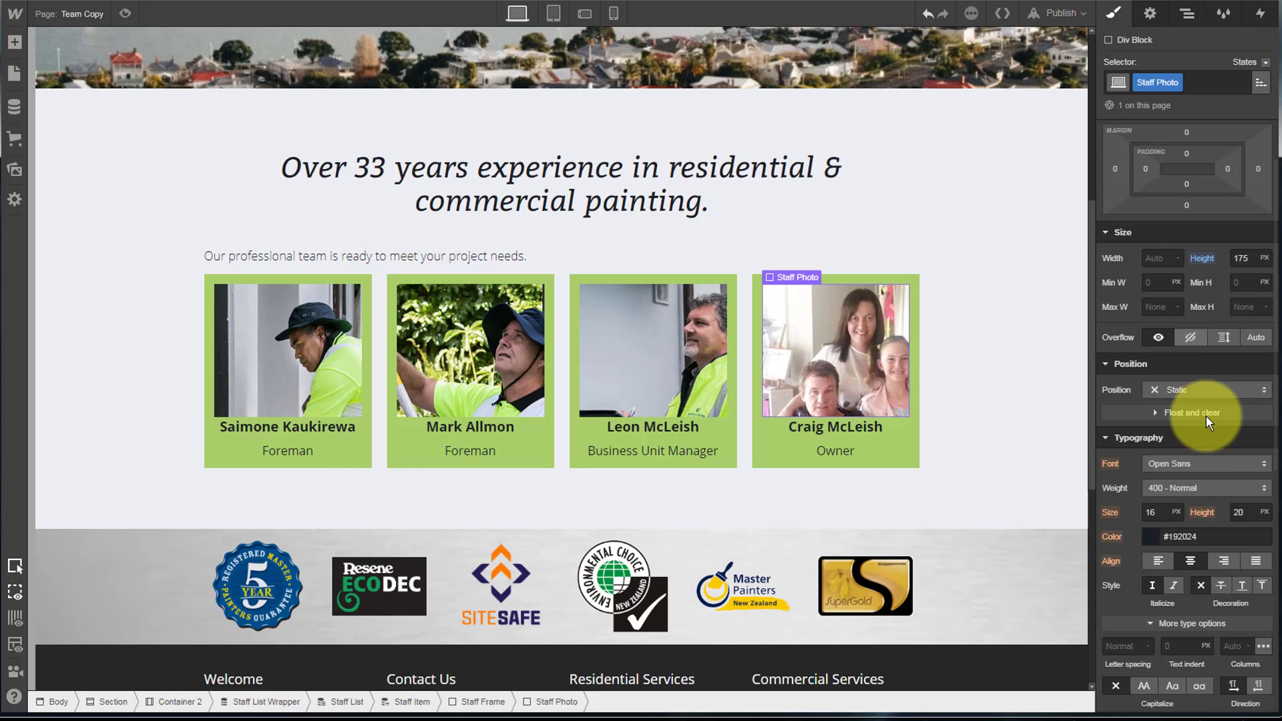
Add an Image & gradient background layer sized to Cover and centred at 50% / 50%
{"action": "left_click", "coordinate": [1150, 13]}
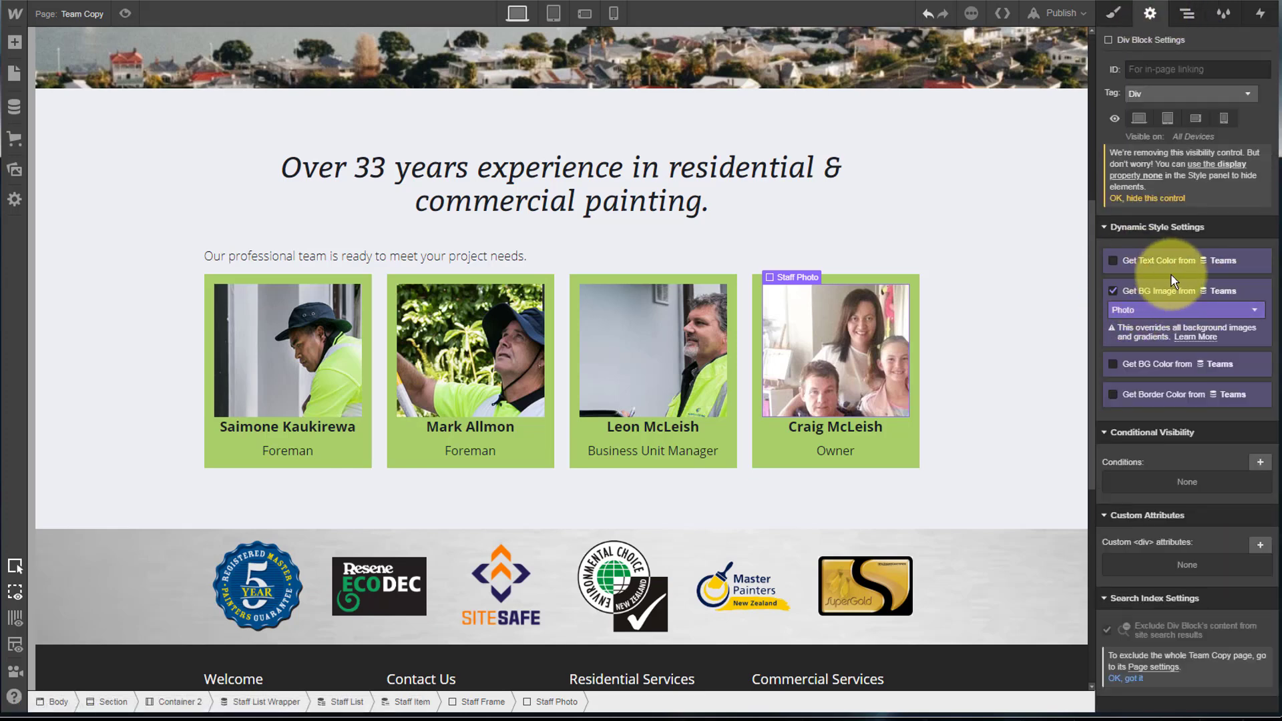
{"action": "left_click", "coordinate": [1113, 13]}
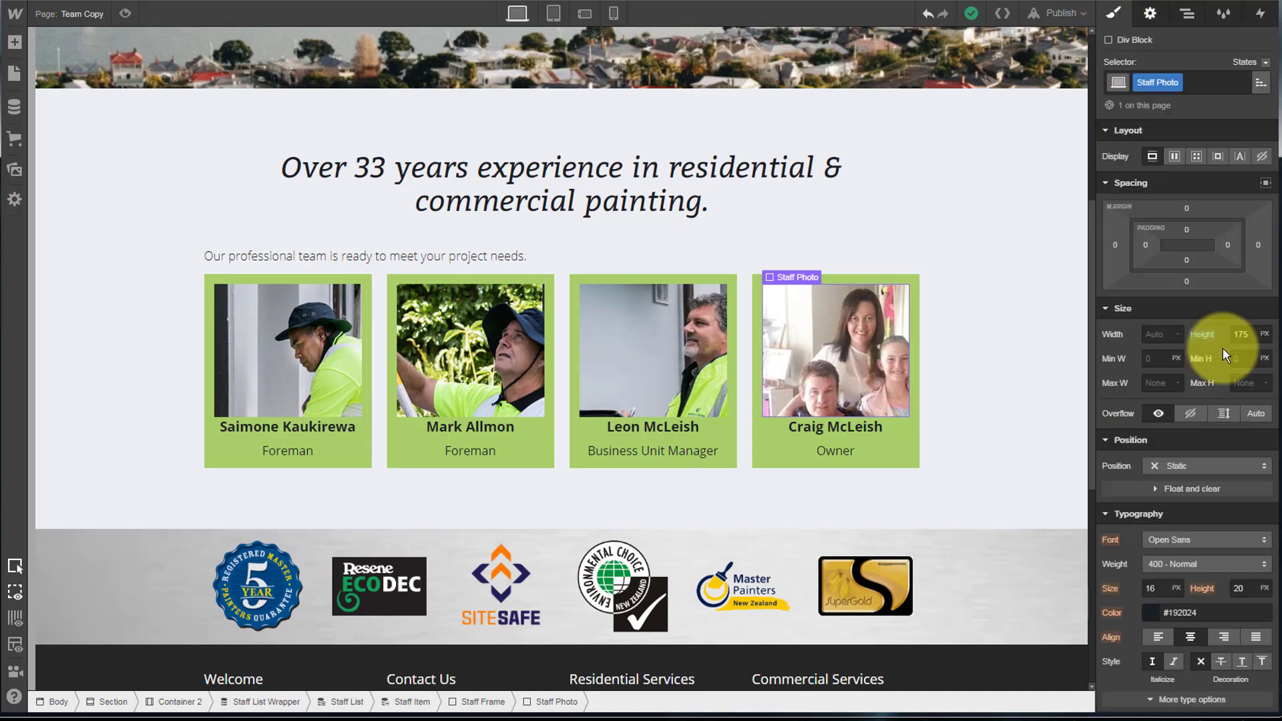
{"action": "scroll", "coordinate": [1168, 374], "scroll_direction": "down", "scroll_amount": 3}
{"action": "scroll", "coordinate": [1169, 379], "scroll_direction": "down", "scroll_amount": 4}
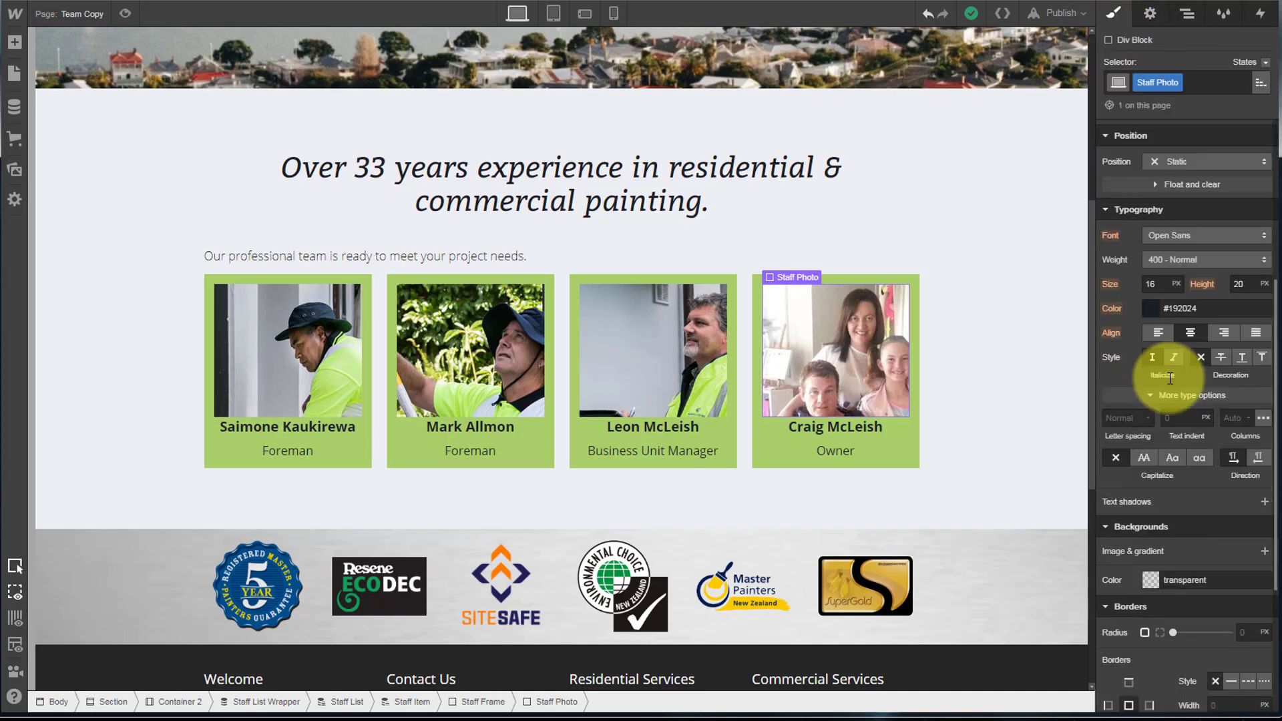
{"action": "scroll", "coordinate": [1169, 379], "scroll_direction": "down", "scroll_amount": 2}
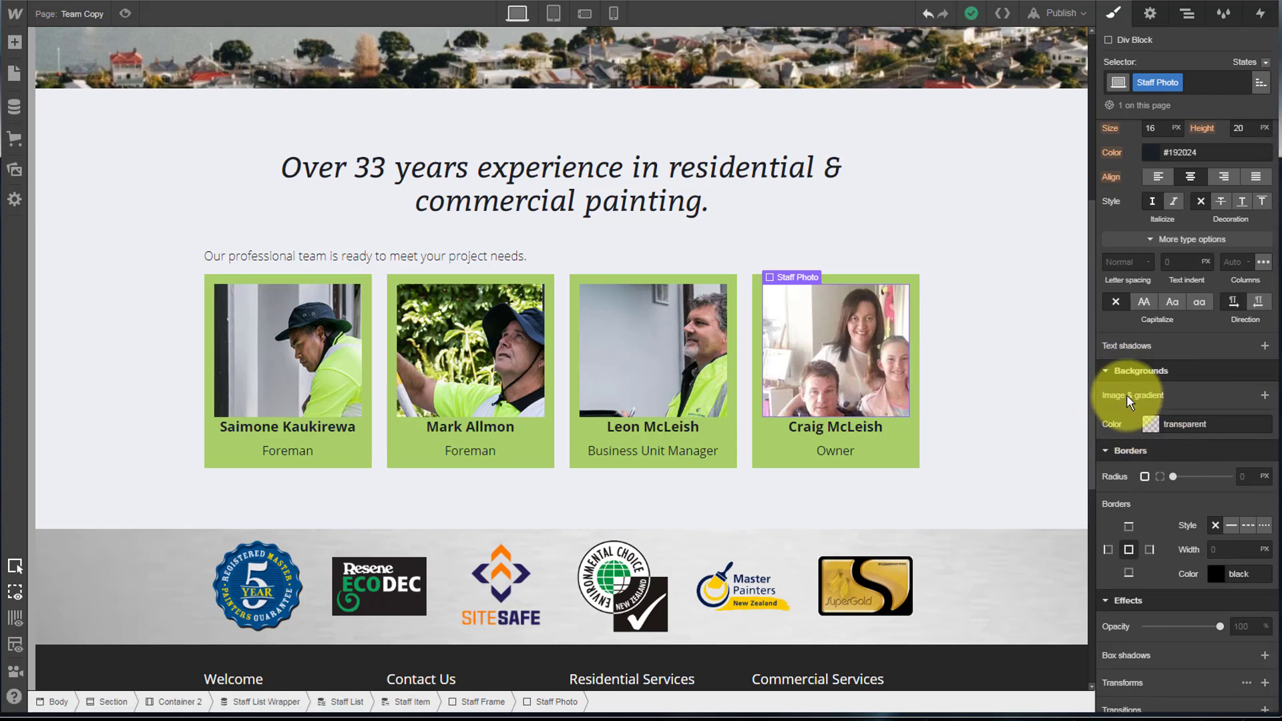
{"action": "left_click", "coordinate": [1265, 395]}
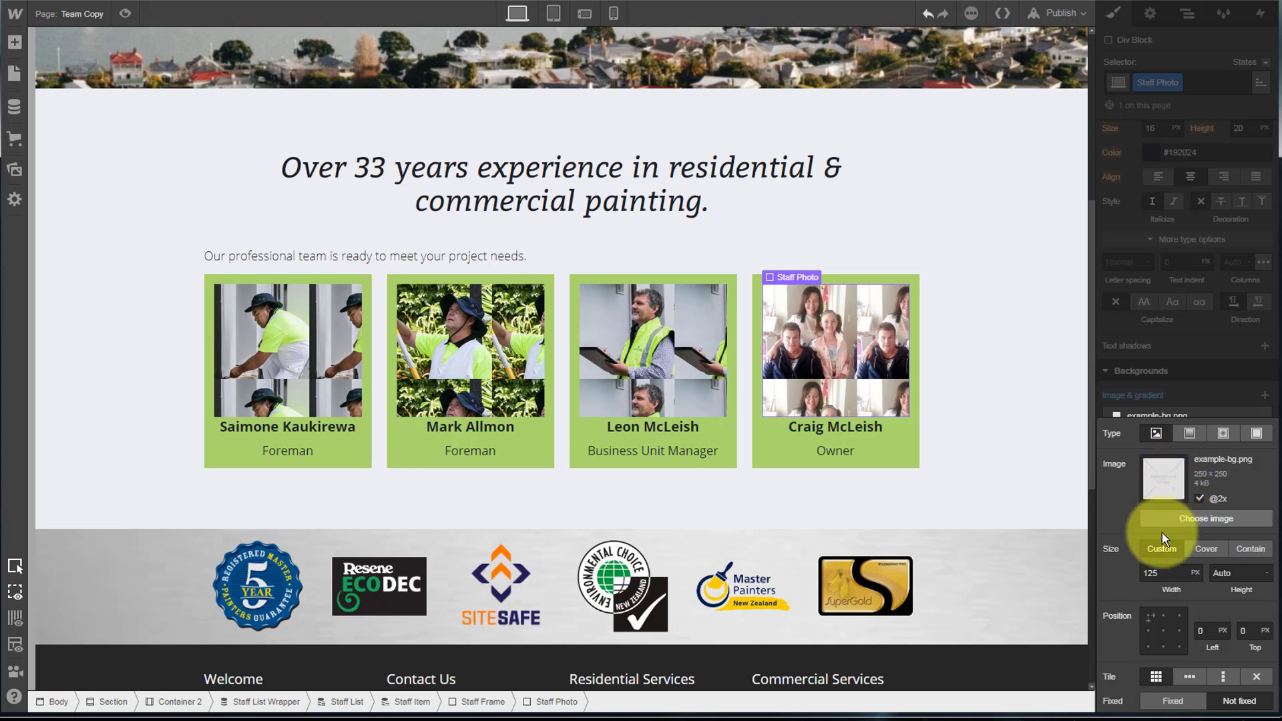
{"action": "left_click", "coordinate": [1207, 551]}
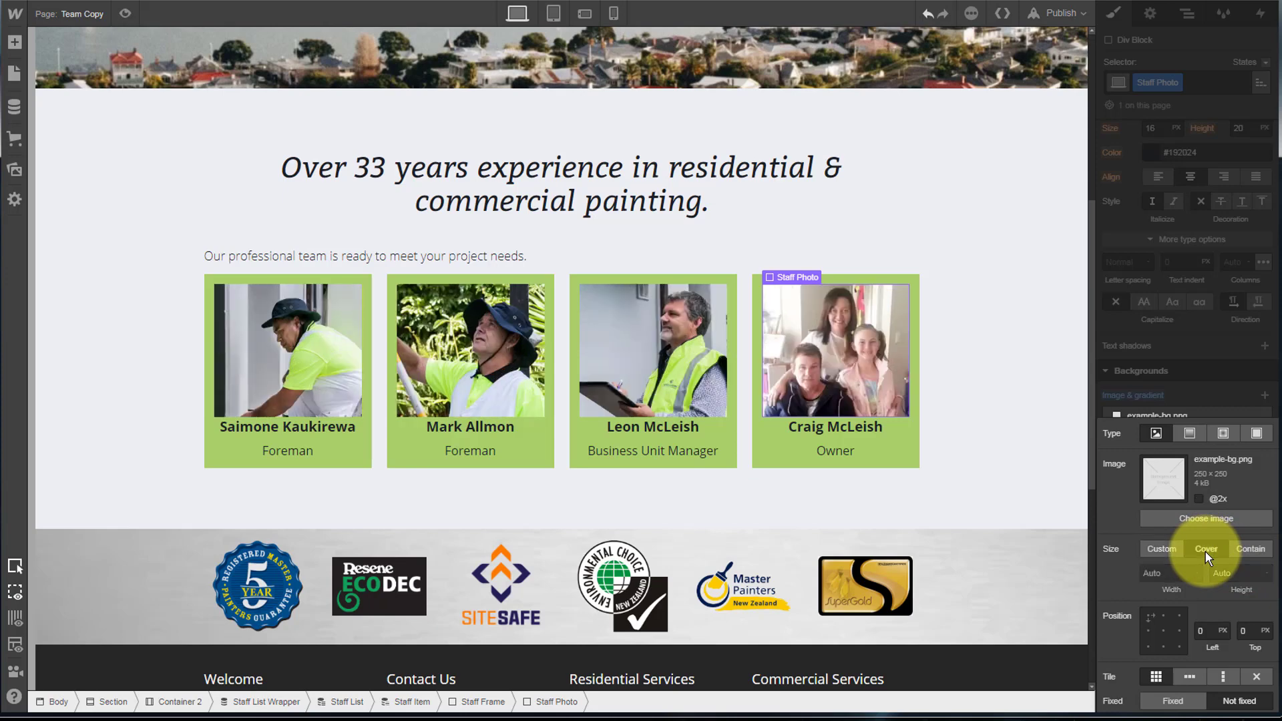
{"action": "left_click", "coordinate": [1163, 630]}
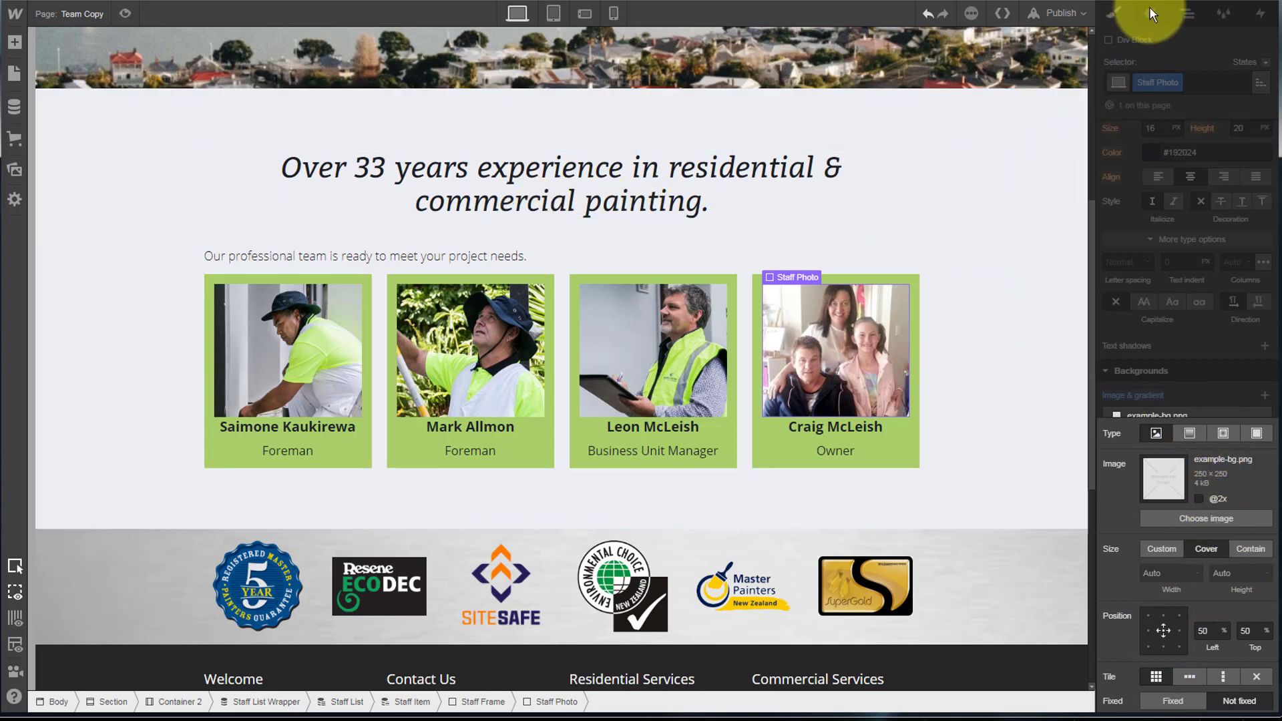
Give the Staff Photo box a 10 px bottom margin
{"action": "left_click", "coordinate": [969, 378]}
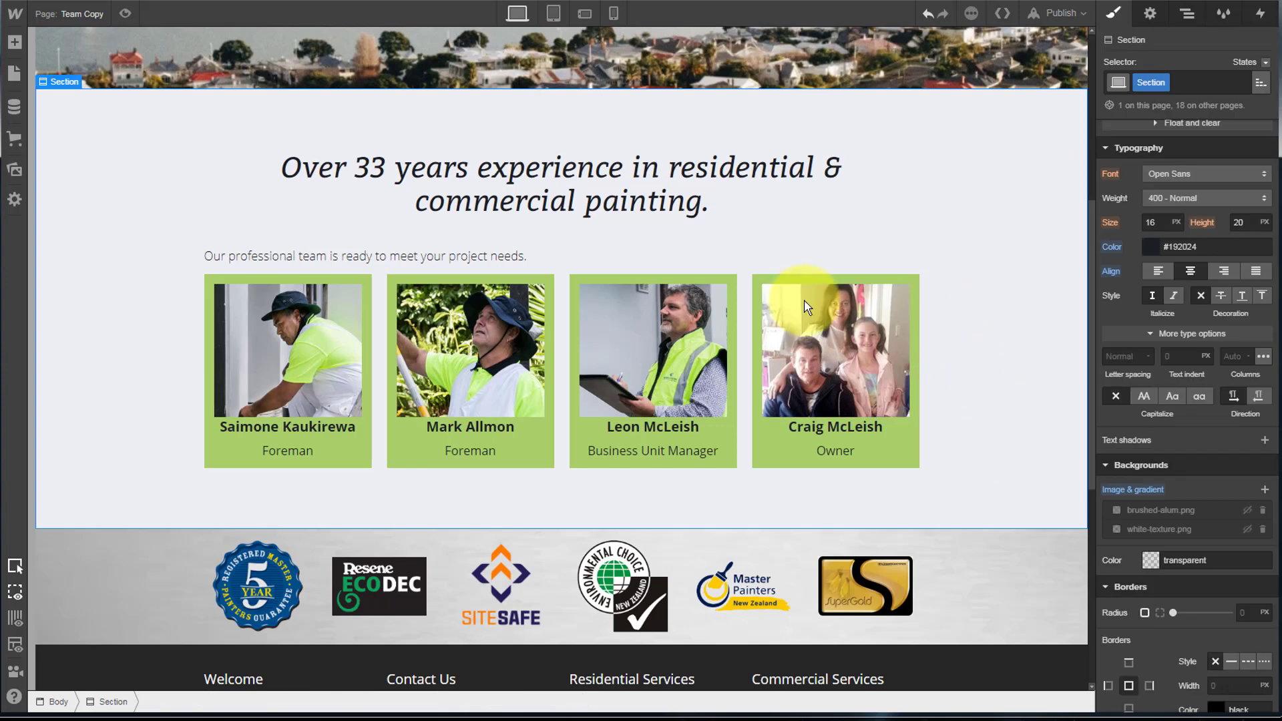
{"action": "left_click", "coordinate": [288, 367]}
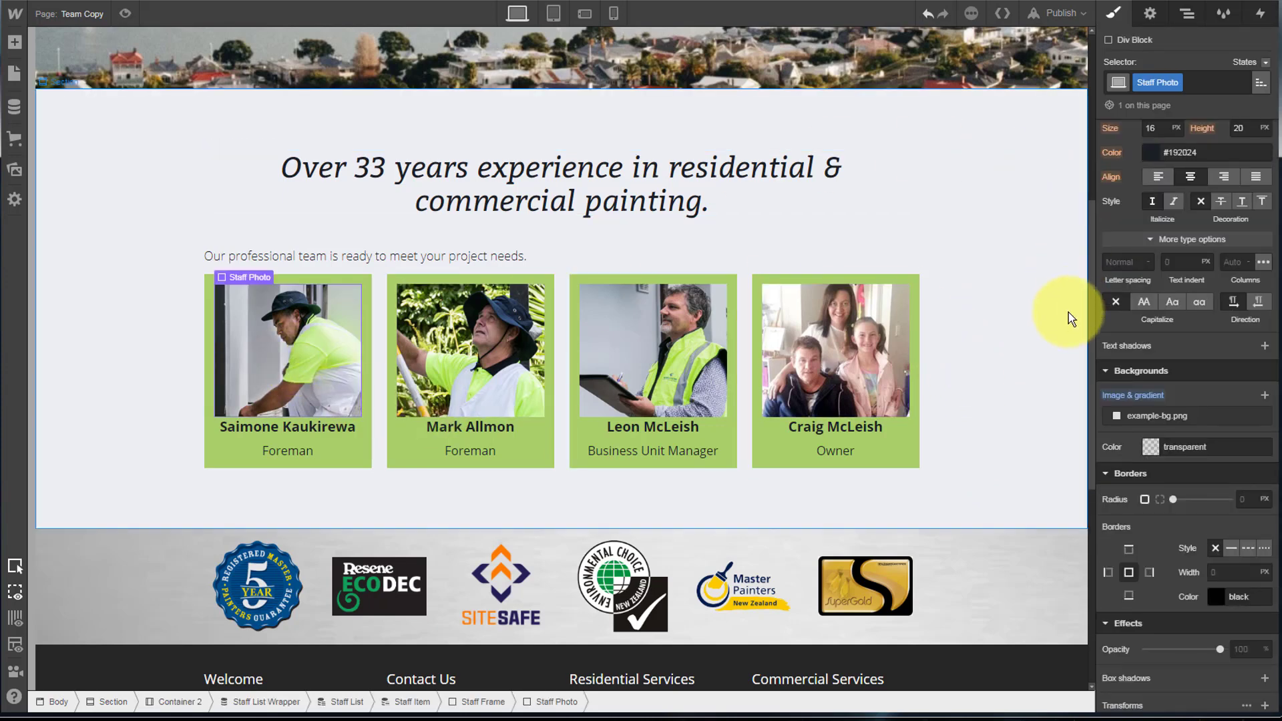
{"action": "scroll", "coordinate": [1184, 263], "scroll_direction": "up", "scroll_amount": 5}
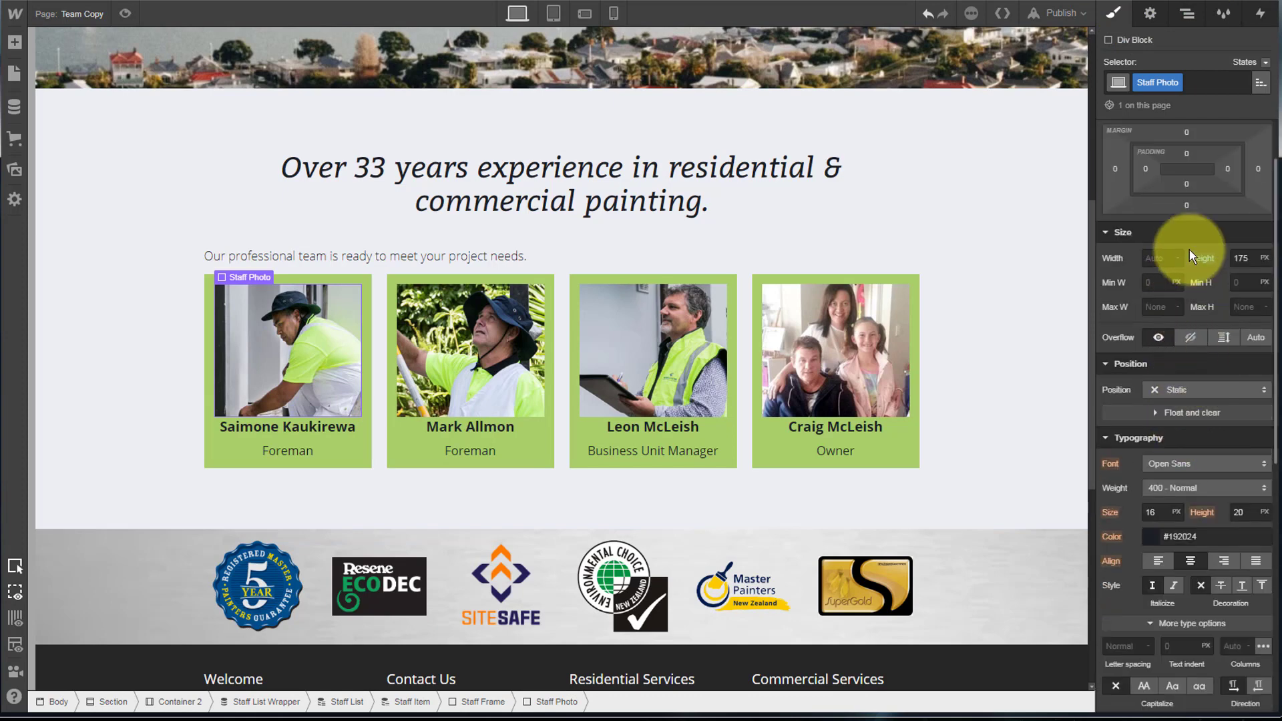
{"action": "left_click", "coordinate": [1187, 205]}
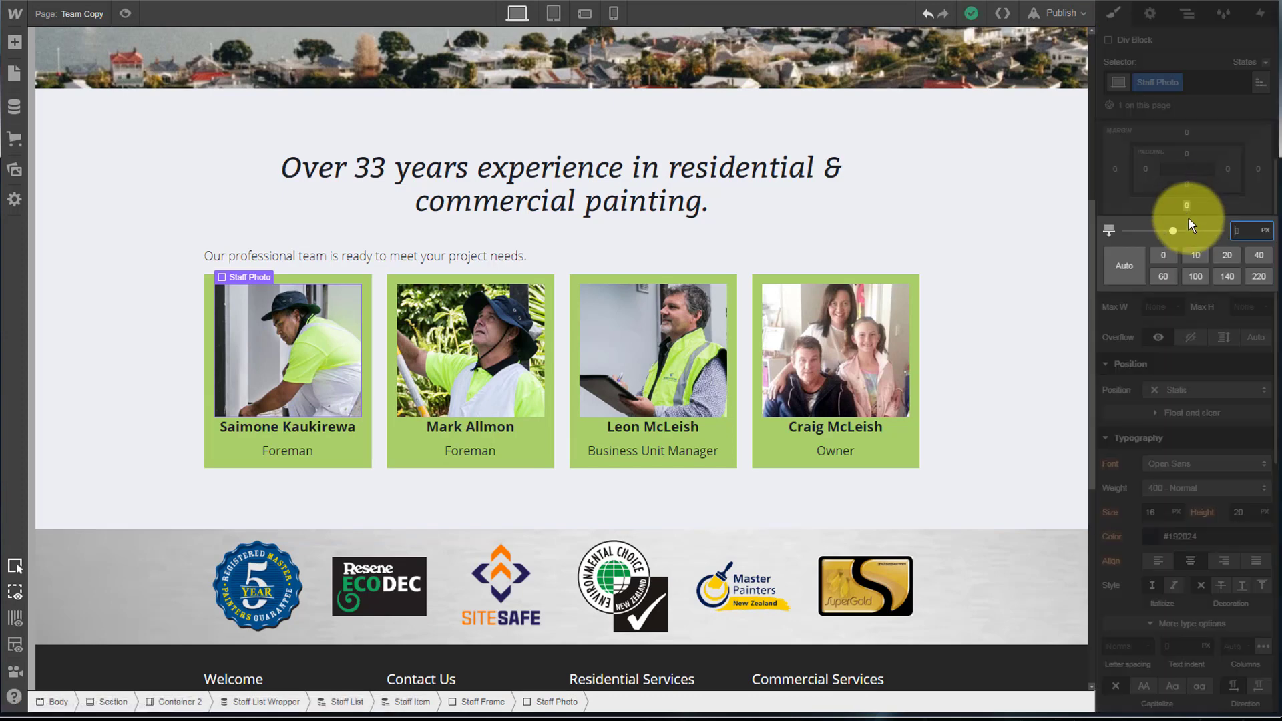
{"action": "left_click", "coordinate": [1193, 256]}
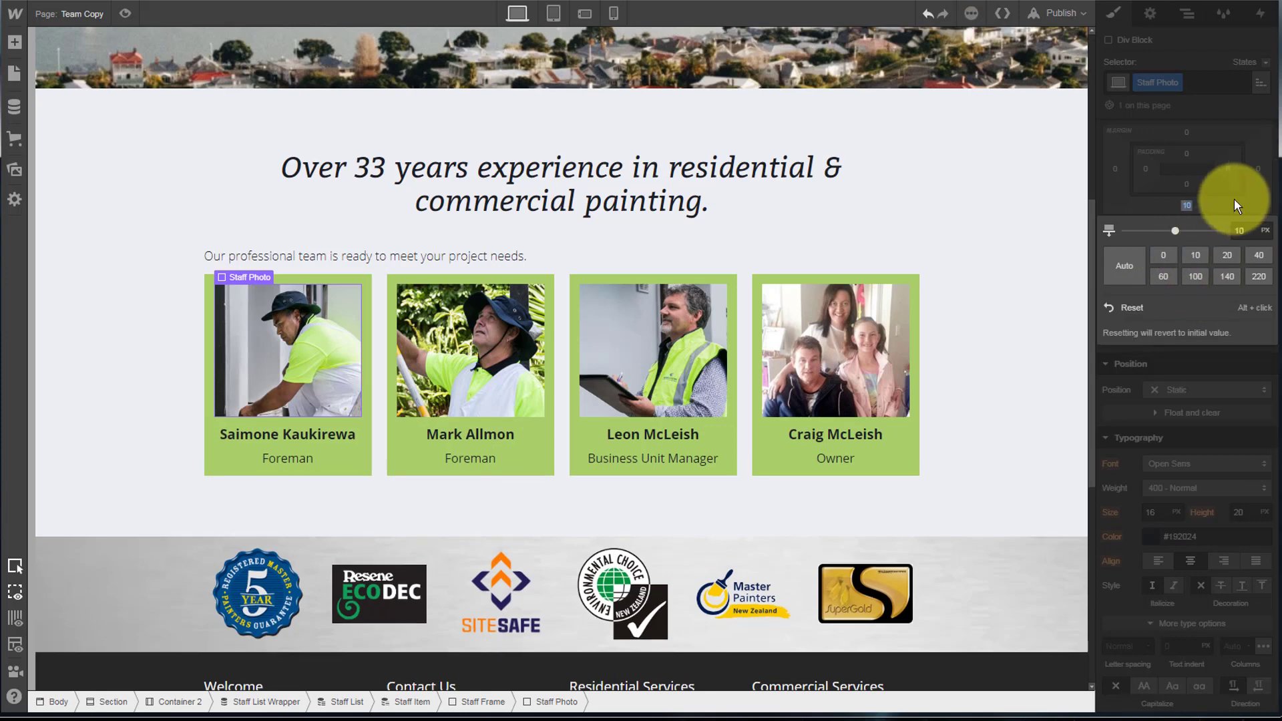
{"action": "left_click", "coordinate": [1207, 111]}
Reduce the Staff Name heading's bottom margin to 2 px
{"action": "left_click", "coordinate": [302, 439]}
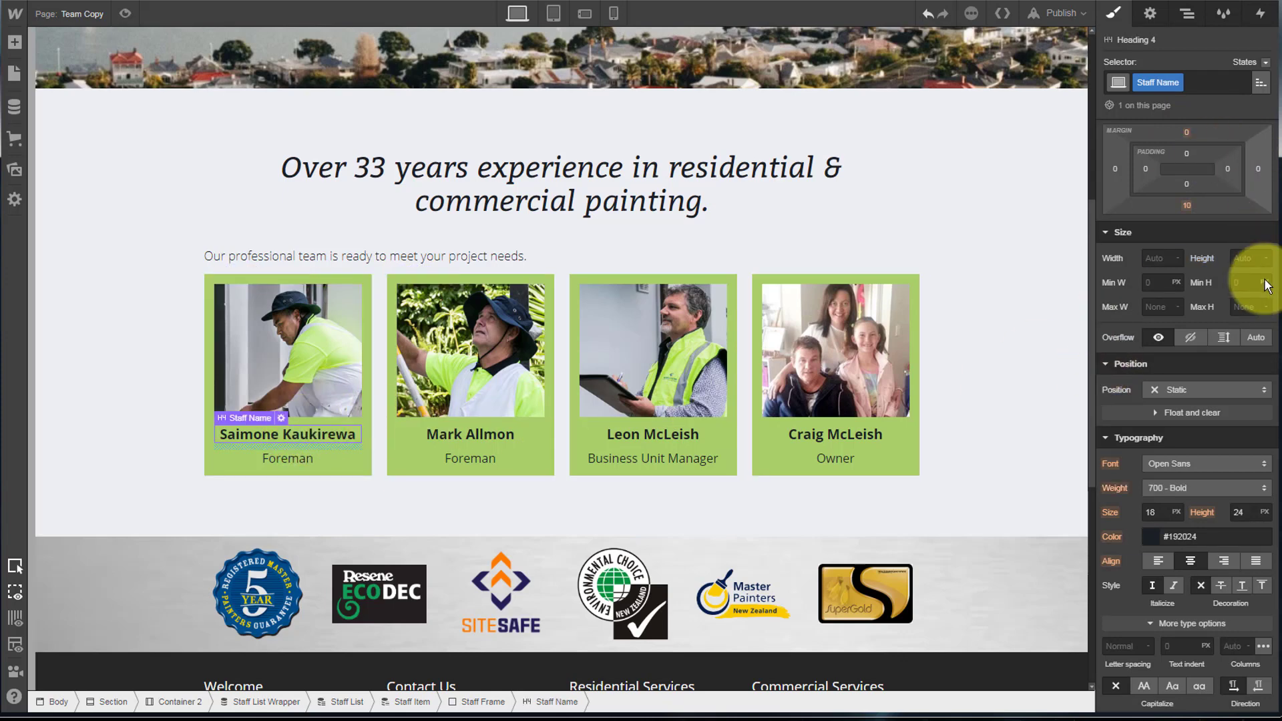
{"action": "scroll", "coordinate": [1195, 280], "scroll_direction": "up", "scroll_amount": 2}
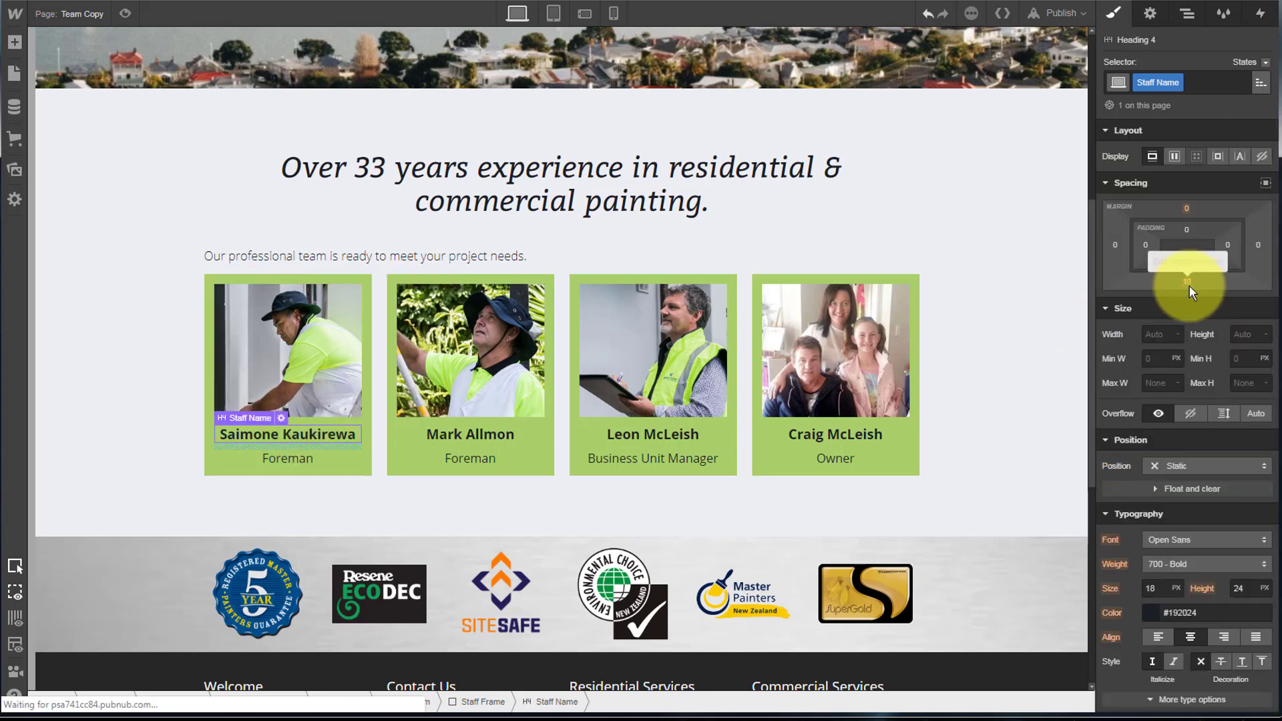
{"action": "left_click_drag", "start_coordinate": [1189, 284], "coordinate": [1188, 269]}
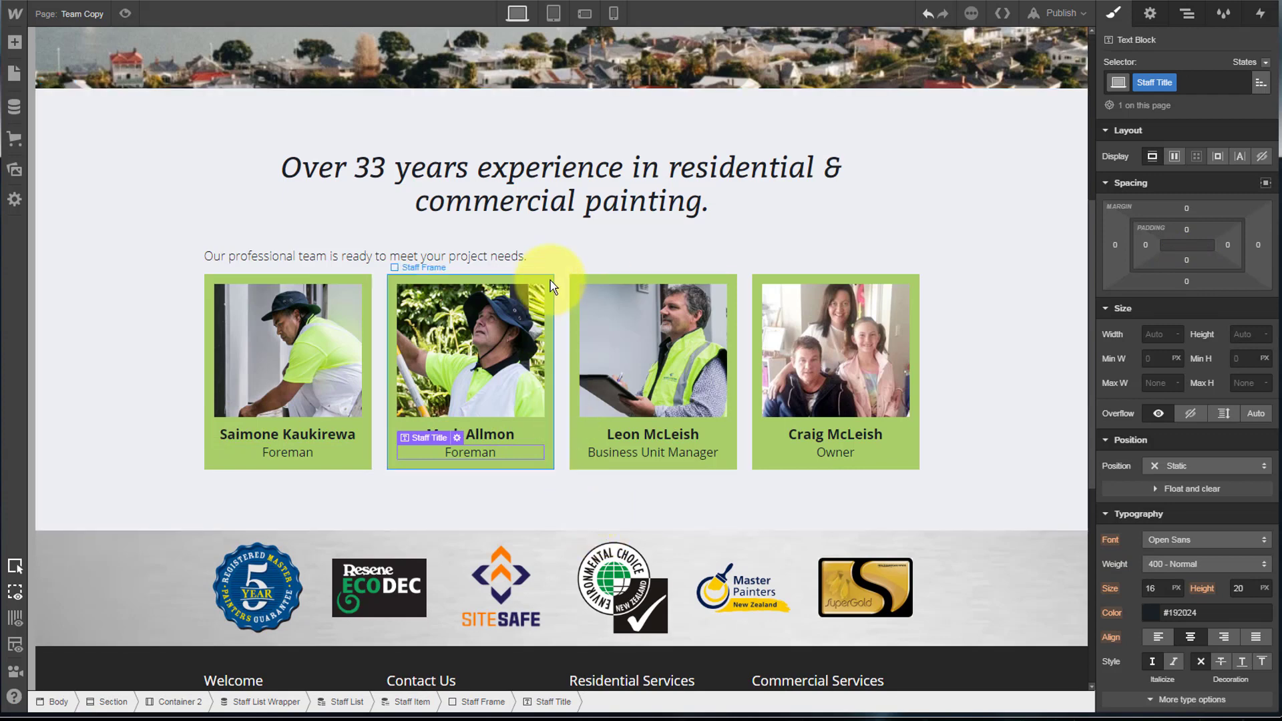
Set the Staff Frame border radius to 14 px
{"action": "left_click", "coordinate": [554, 301]}
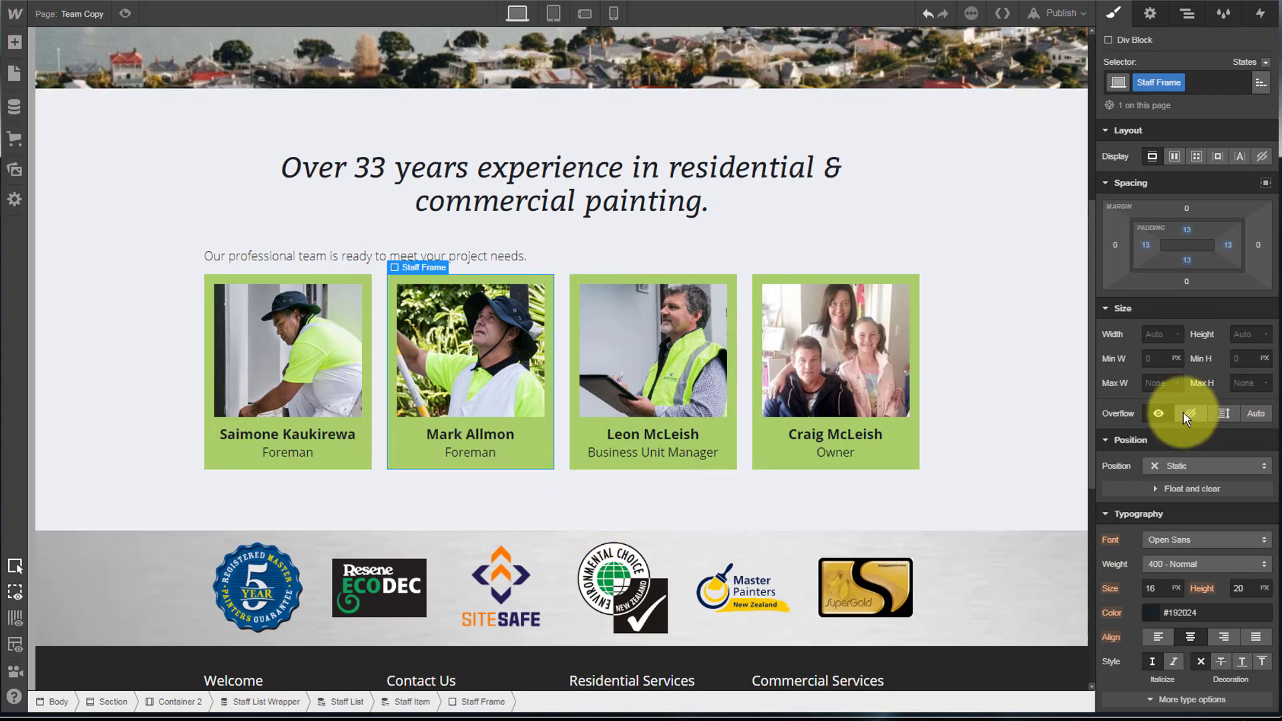
{"action": "scroll", "coordinate": [1183, 412], "scroll_direction": "down", "scroll_amount": 5}
{"action": "scroll", "coordinate": [1184, 410], "scroll_direction": "down", "scroll_amount": 3}
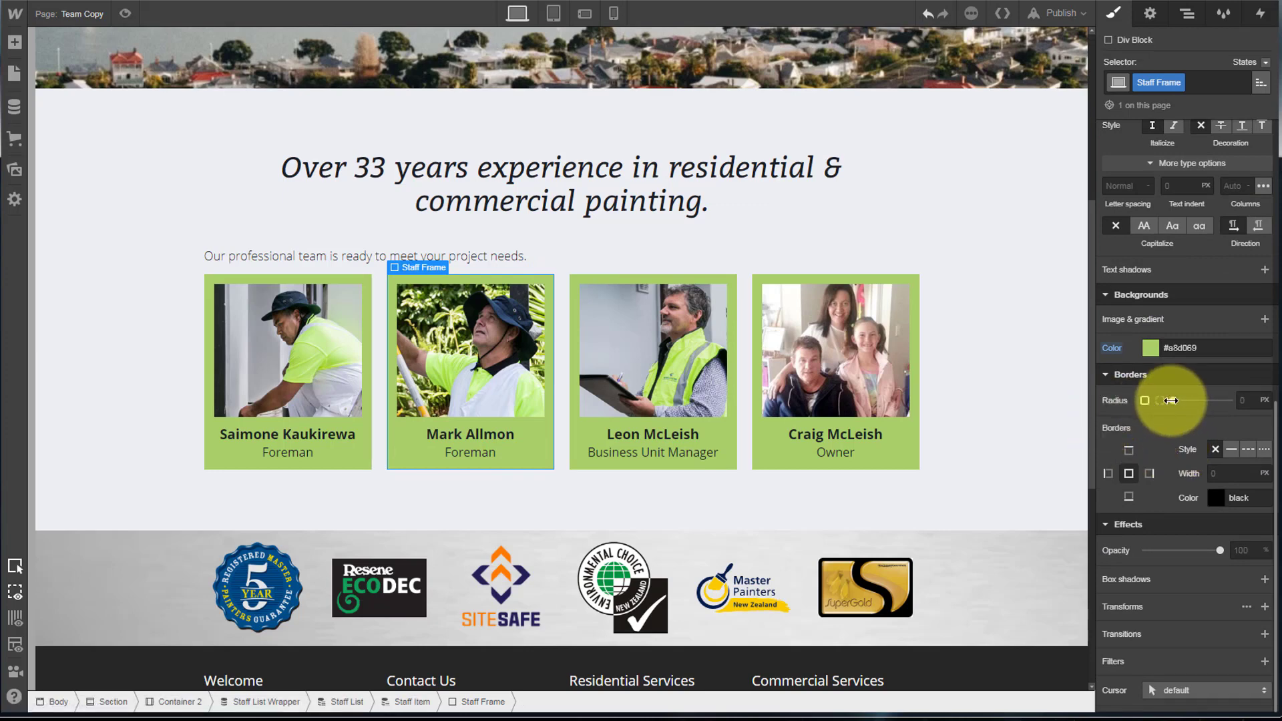
{"action": "left_click_drag", "start_coordinate": [1171, 400], "coordinate": [1211, 402]}
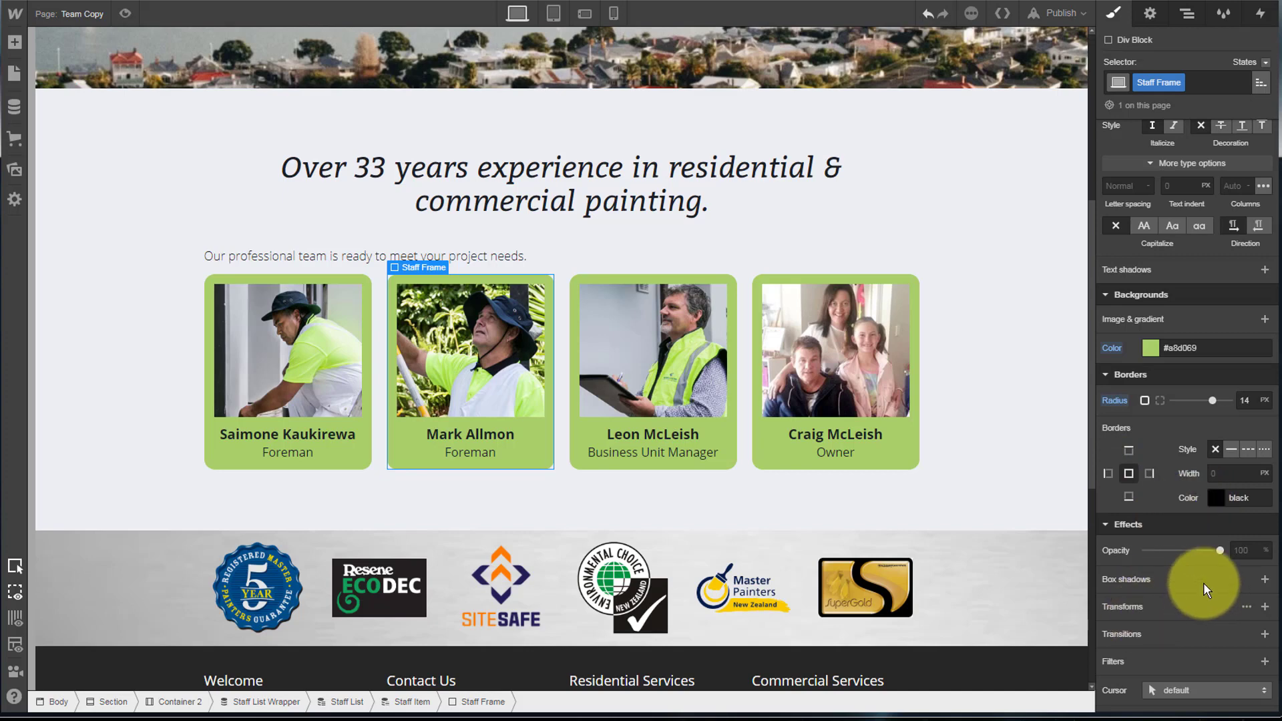
Add a box shadow to the Staff Frame coloured Dark Slate Gray
{"action": "left_click", "coordinate": [1264, 579]}
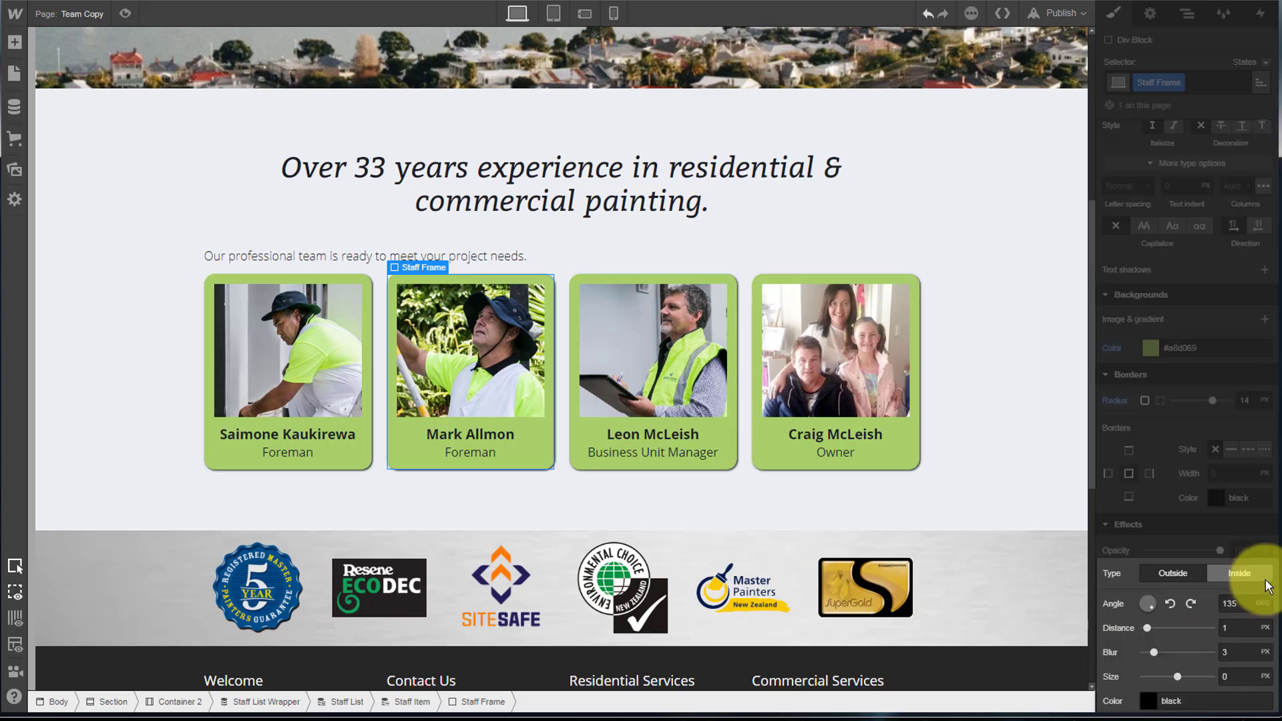
{"action": "left_click", "coordinate": [1149, 700]}
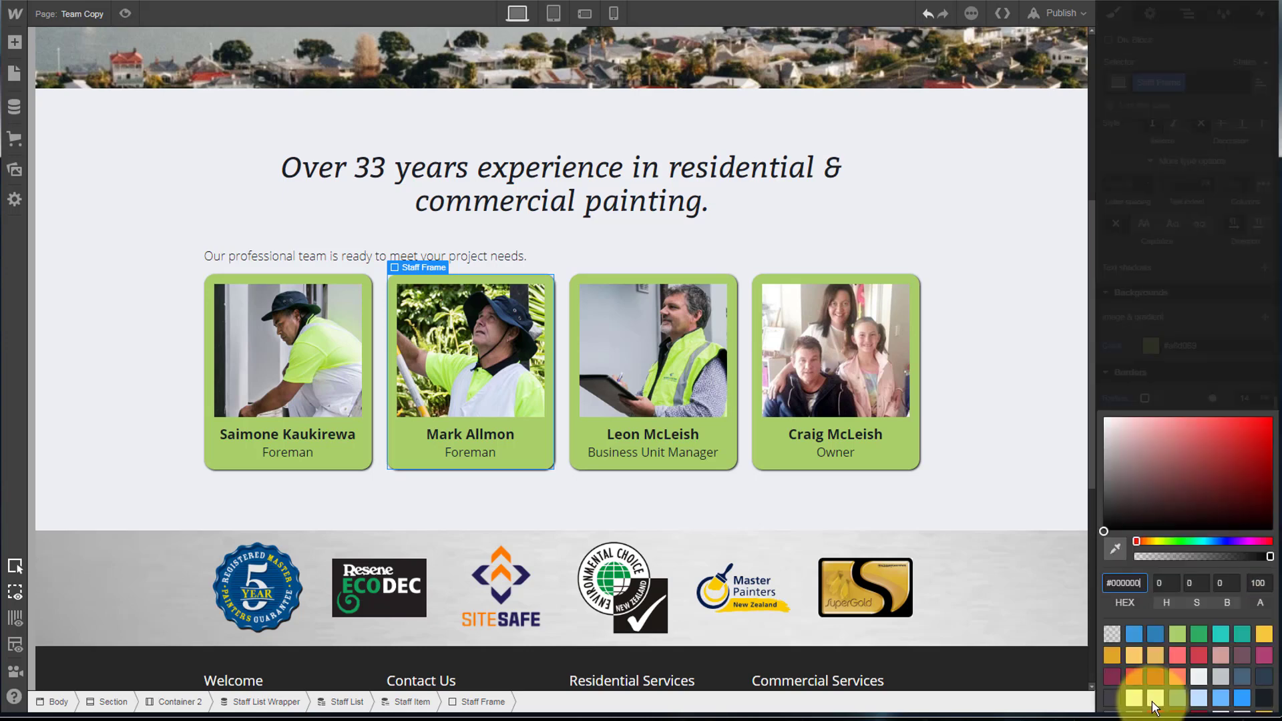
{"action": "left_click", "coordinate": [1115, 696]}
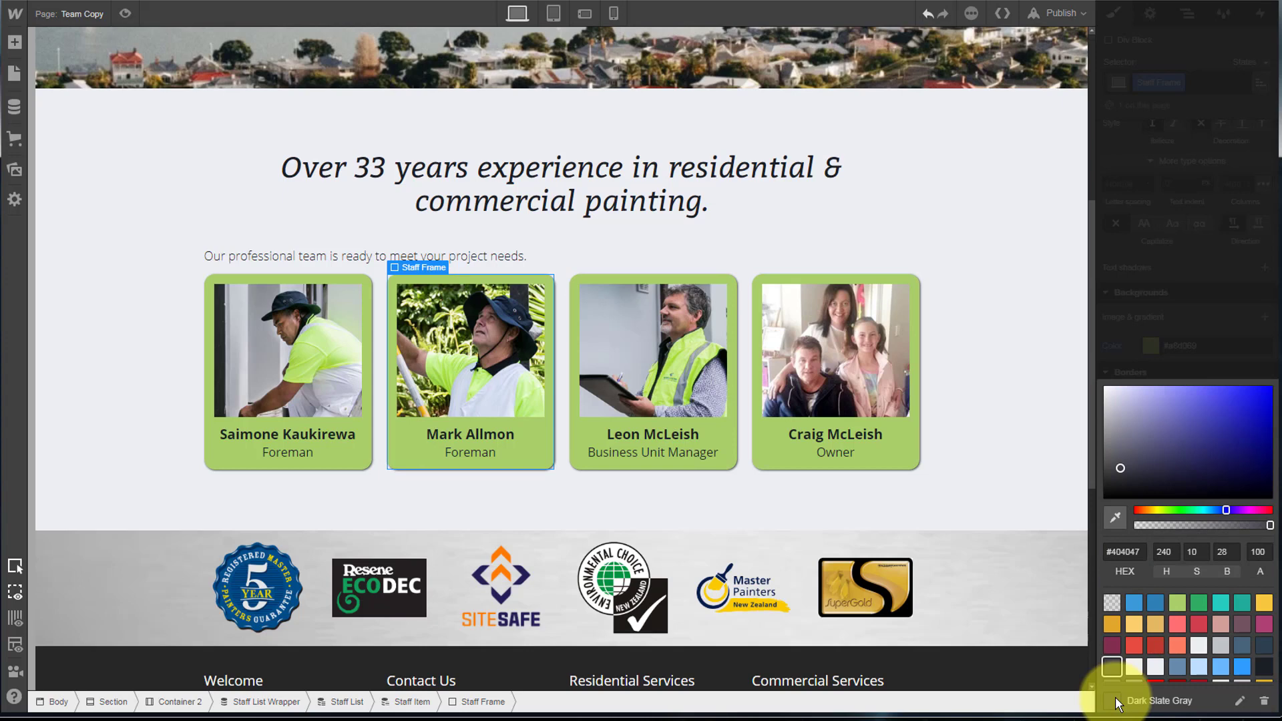
{"action": "left_click", "coordinate": [999, 401]}
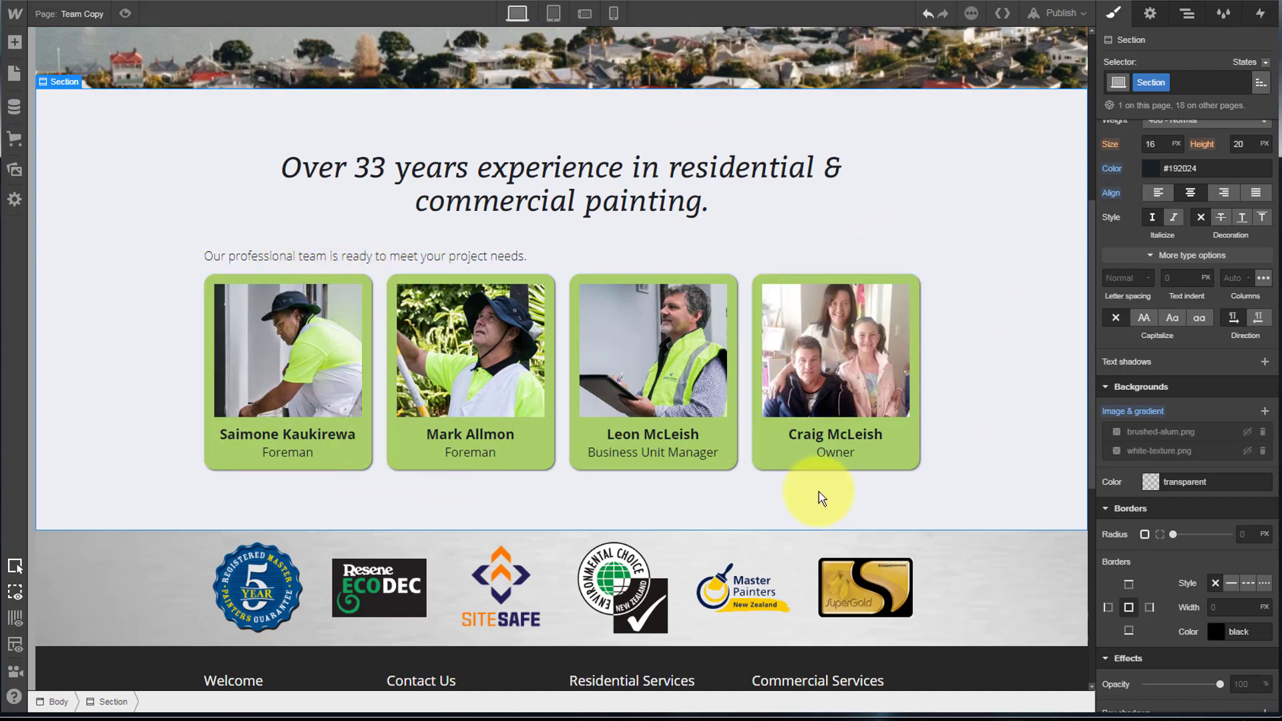
Review the staff cards at Tablet, Phone Landscape and Phone Portrait breakpoints
{"action": "left_click", "coordinate": [551, 14]}
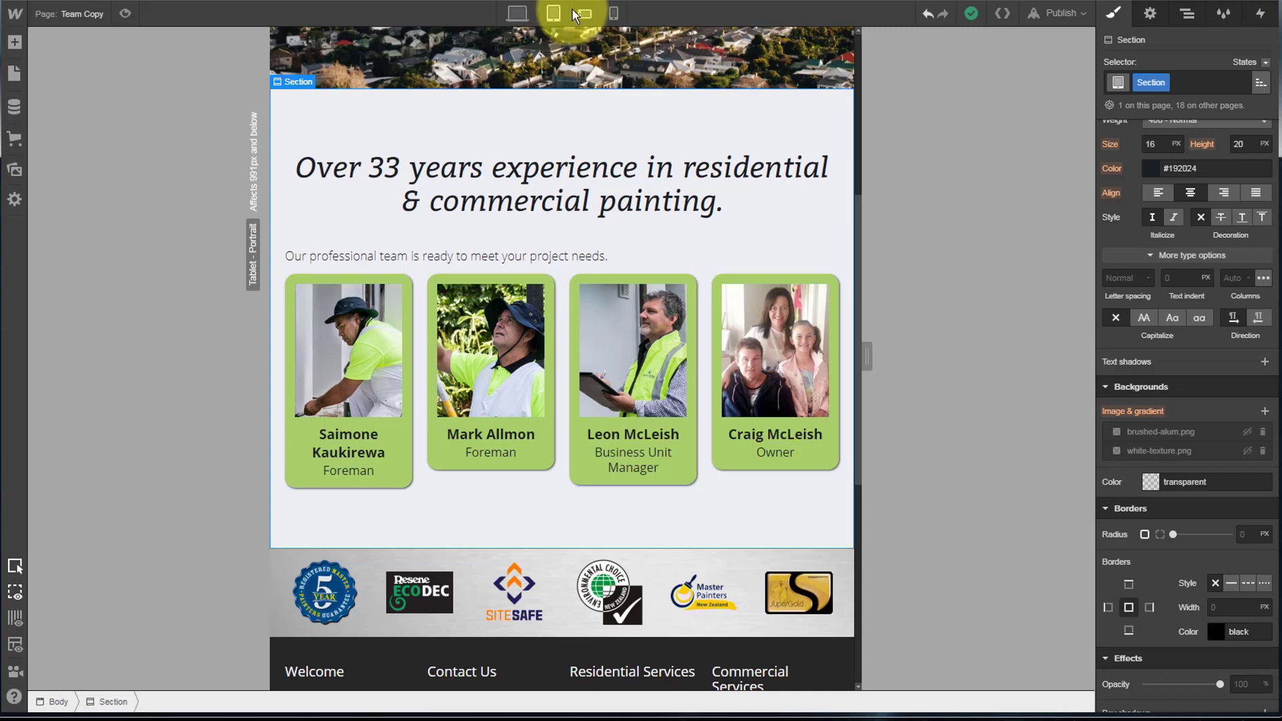
{"action": "left_click", "coordinate": [585, 14]}
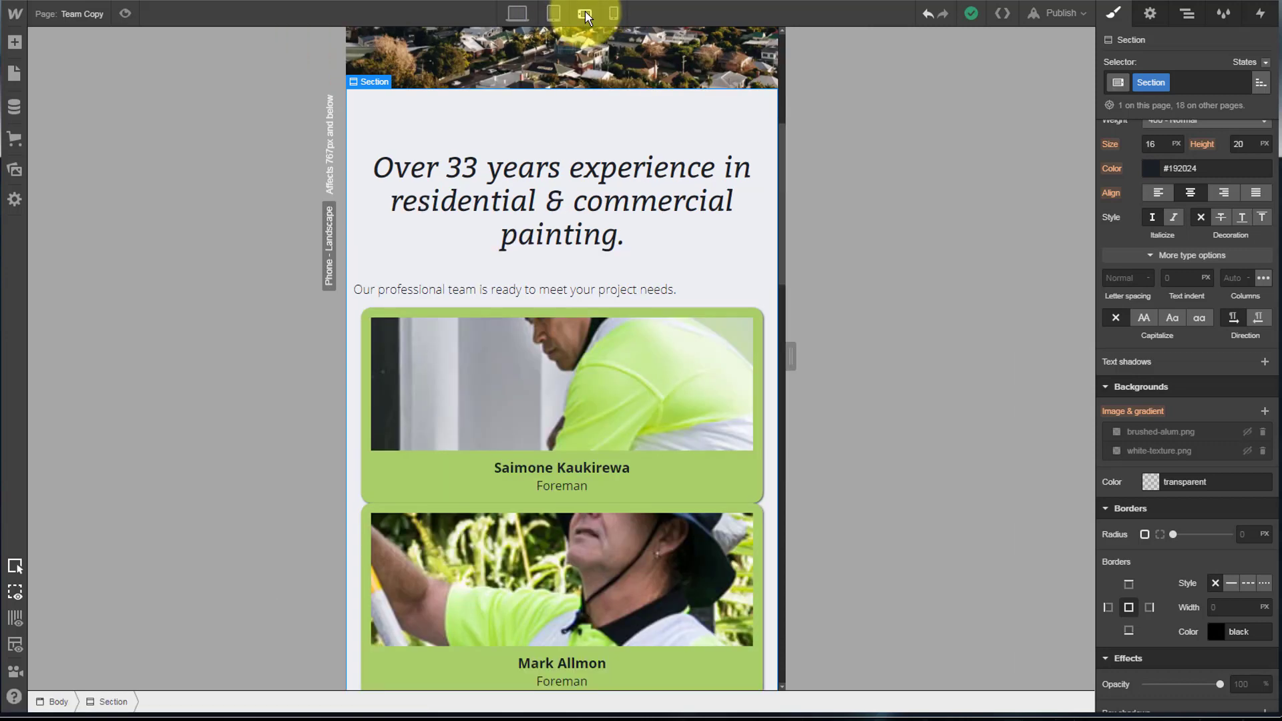
{"action": "scroll", "coordinate": [638, 232], "scroll_direction": "down", "scroll_amount": 2}
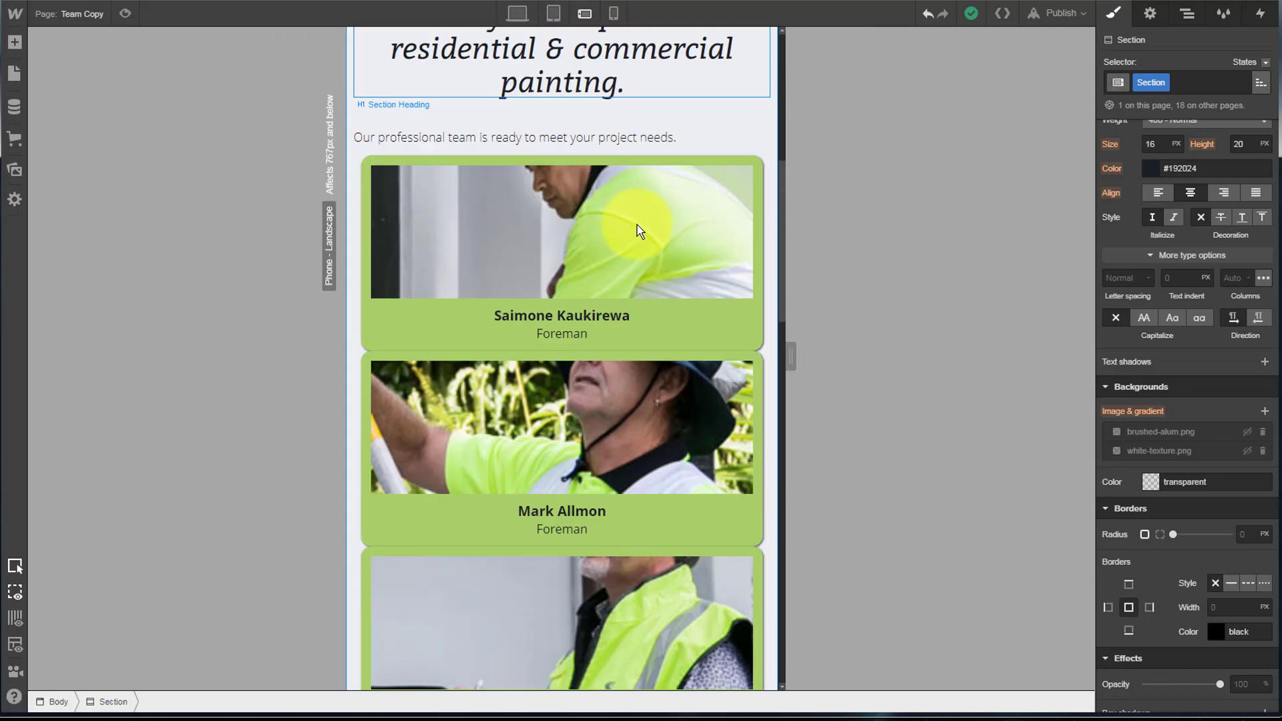
{"action": "scroll", "coordinate": [638, 232], "scroll_direction": "up", "scroll_amount": 1}
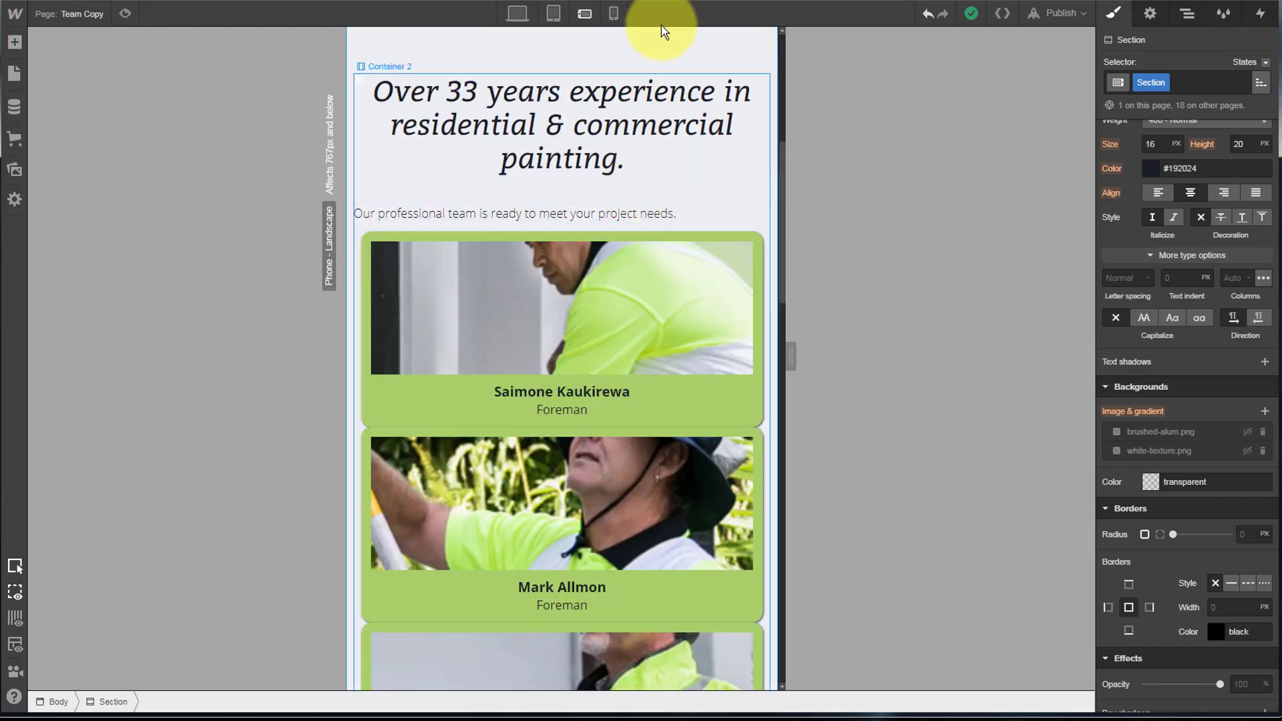
{"action": "left_click", "coordinate": [613, 14]}
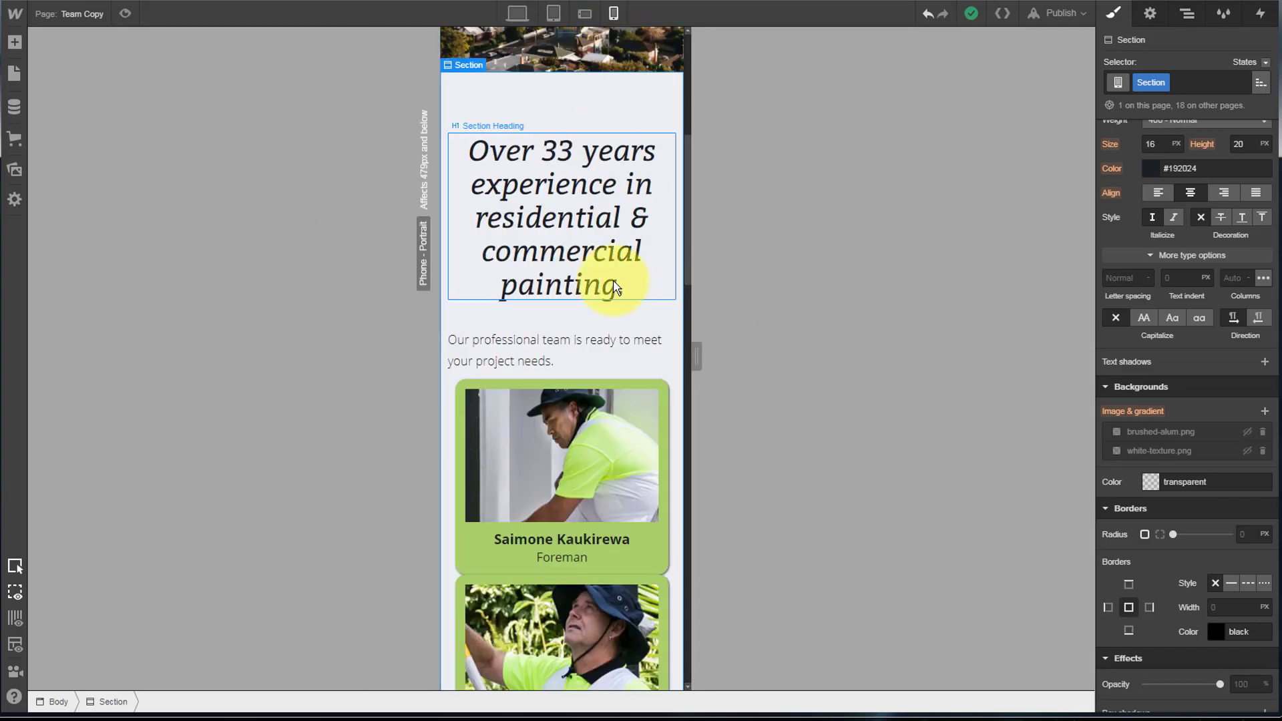
{"action": "scroll", "coordinate": [612, 280], "scroll_direction": "down", "scroll_amount": 6}
{"action": "scroll", "coordinate": [614, 287], "scroll_direction": "down", "scroll_amount": 3}
{"action": "scroll", "coordinate": [614, 287], "scroll_direction": "up", "scroll_amount": 8}
Back at Desktop, set the Staff List's Display to Flex with Children set to Wrap
{"action": "left_click", "coordinate": [517, 15]}
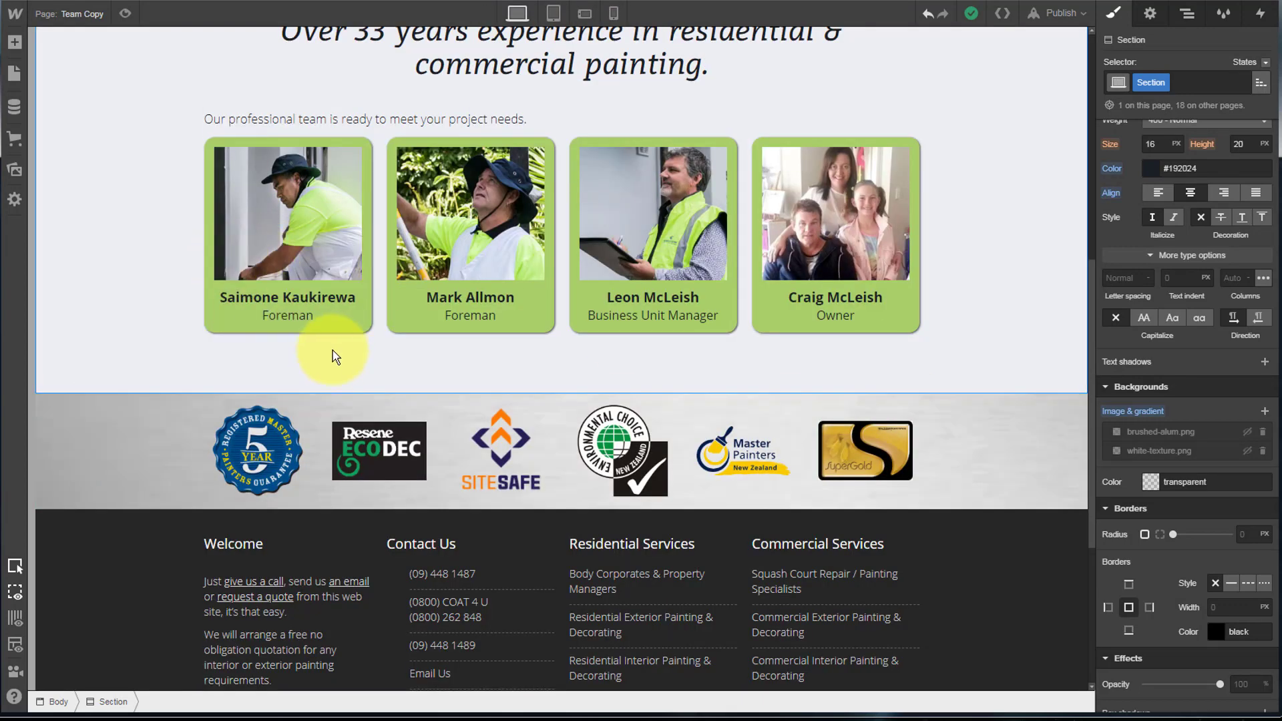
{"action": "left_click", "coordinate": [367, 332]}
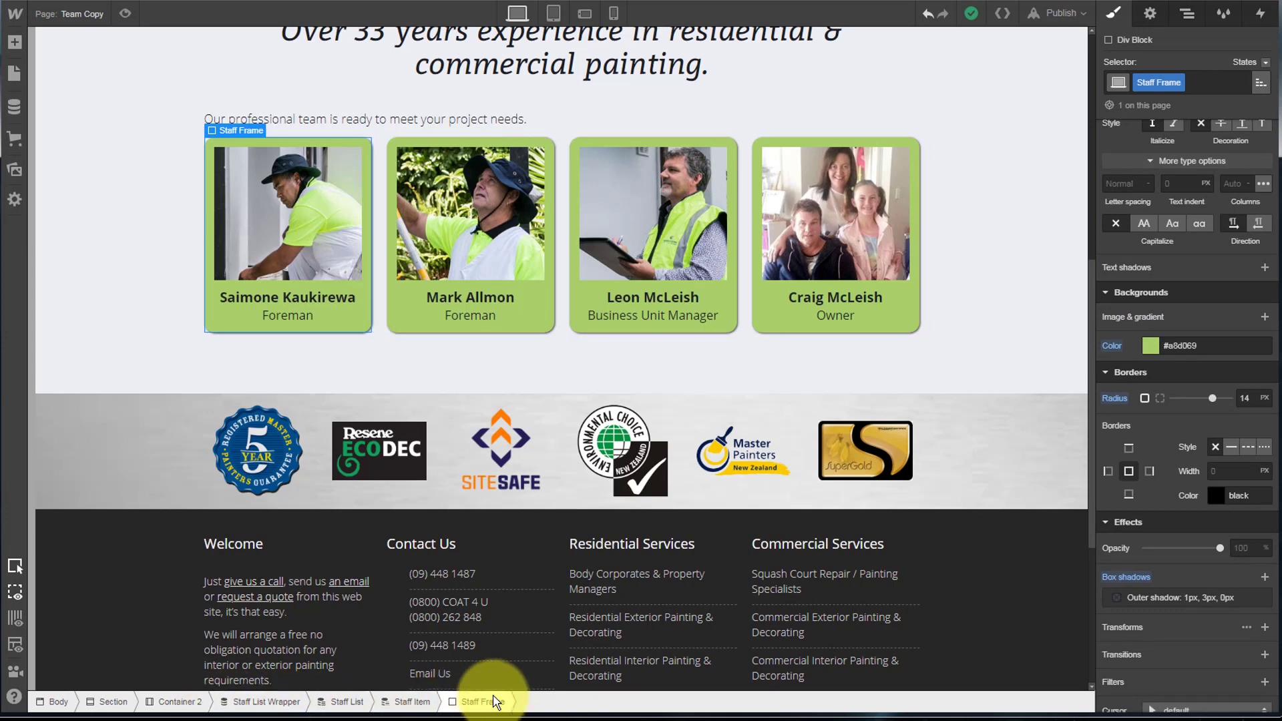
{"action": "left_click", "coordinate": [347, 701]}
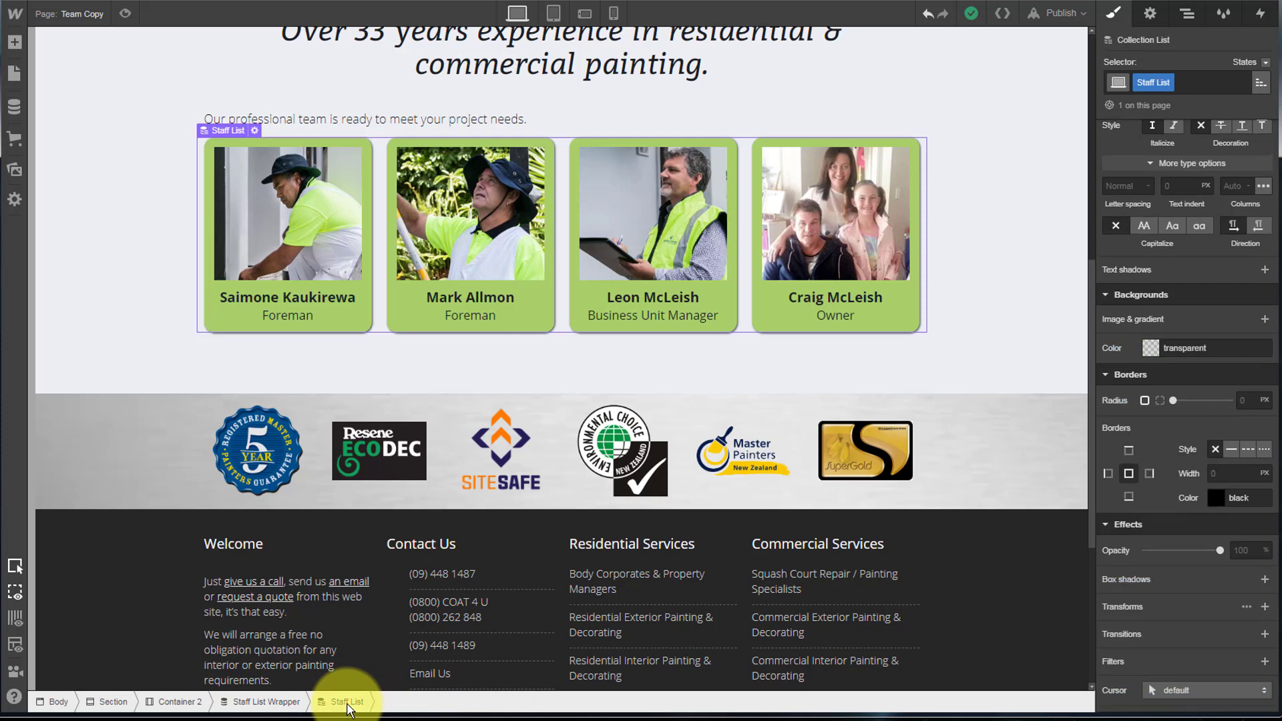
{"action": "left_click", "coordinate": [1186, 13]}
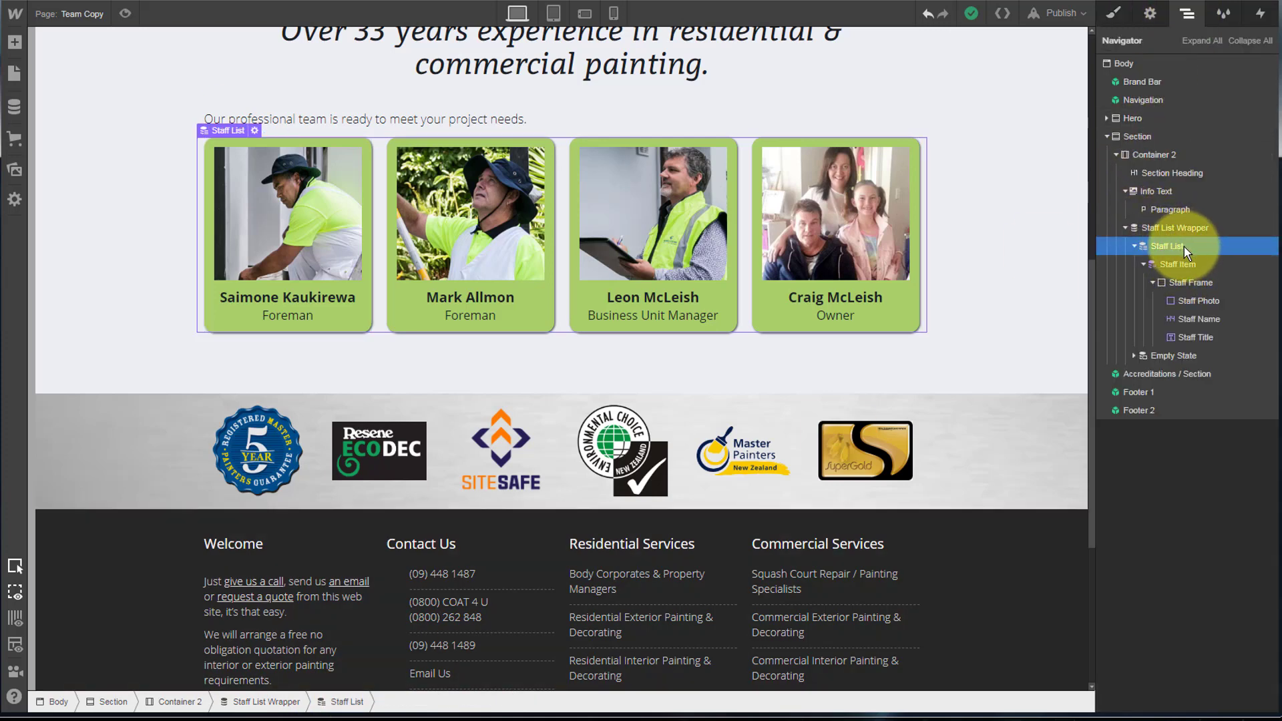
{"action": "left_click", "coordinate": [1114, 13]}
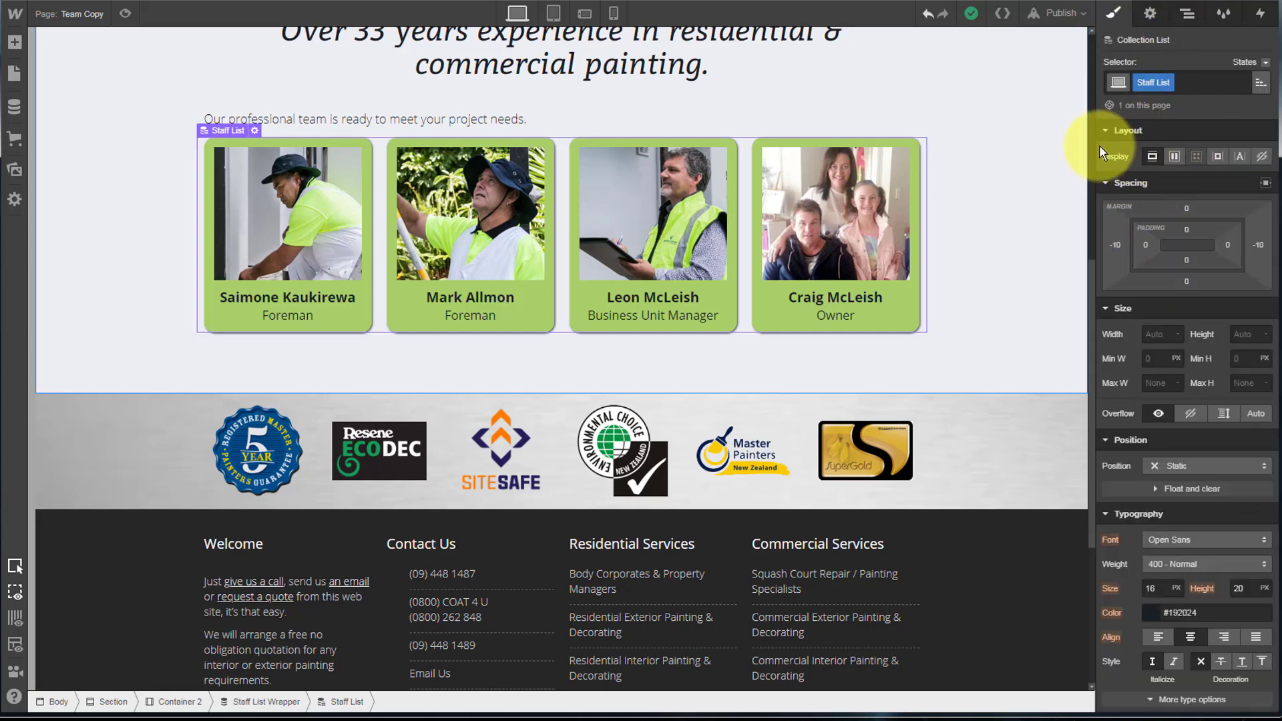
{"action": "left_click", "coordinate": [1175, 156]}
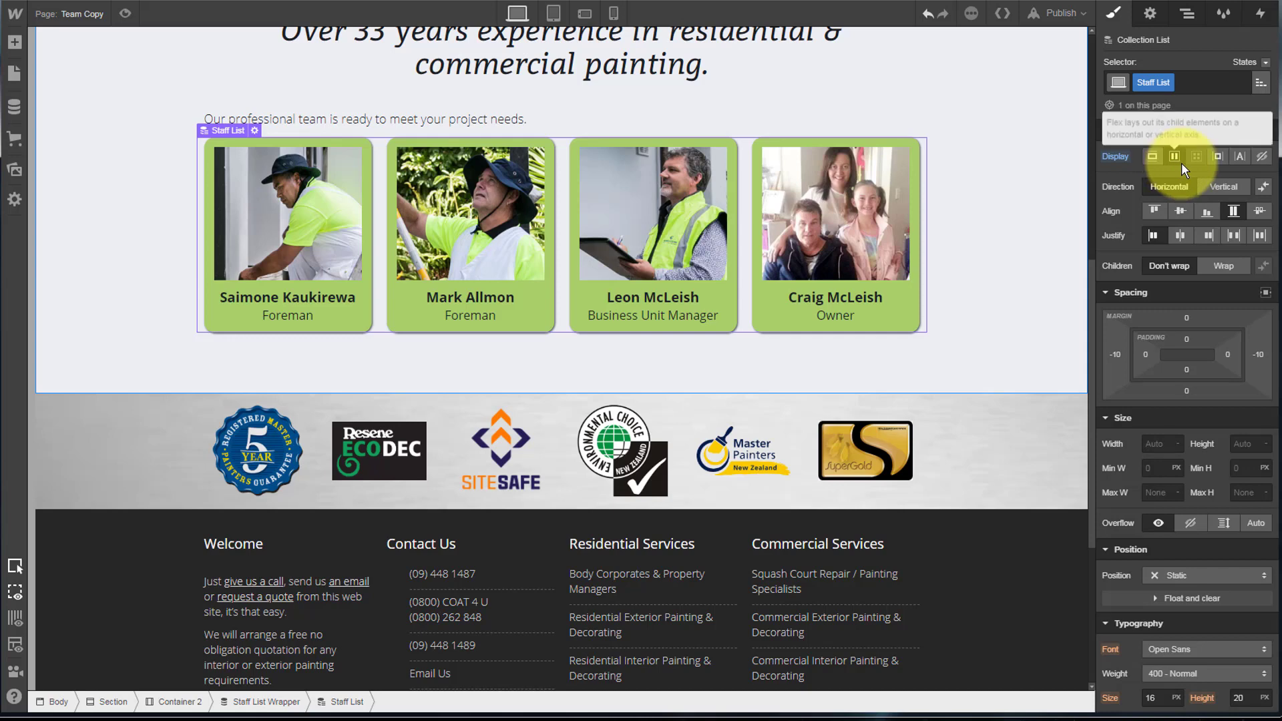
{"action": "left_click", "coordinate": [1223, 266]}
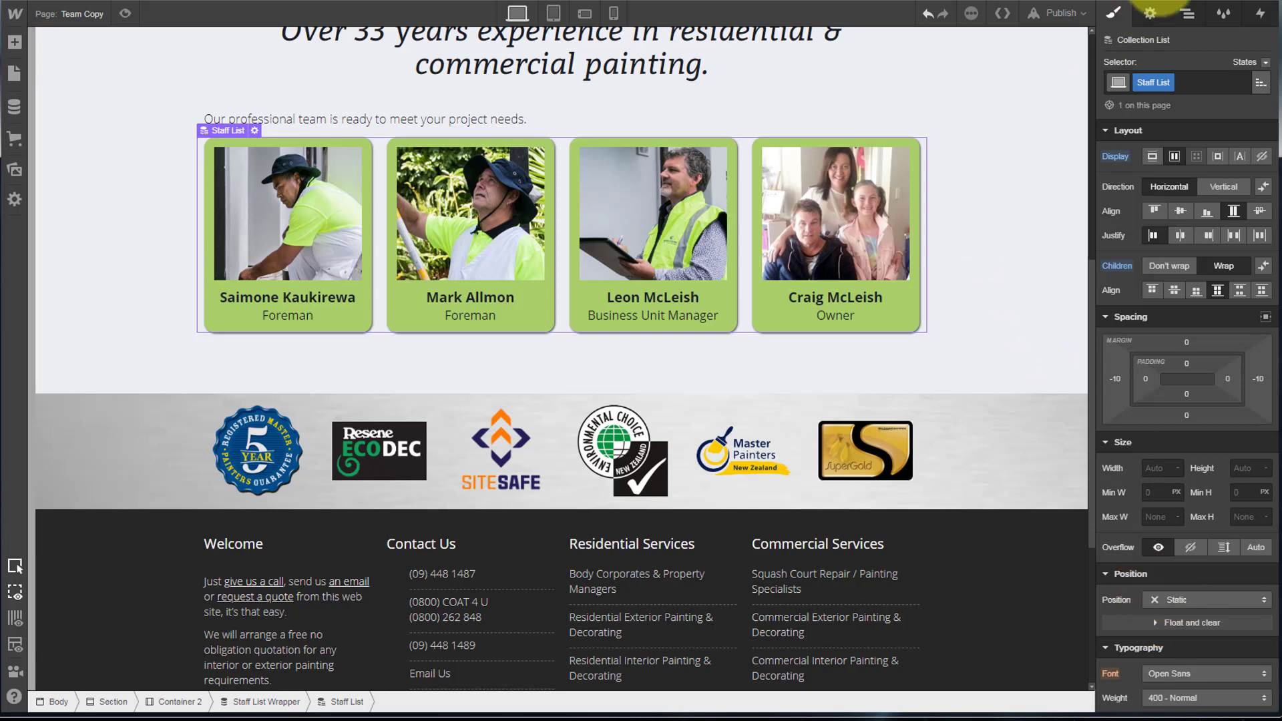
{"action": "left_click", "coordinate": [1187, 13]}
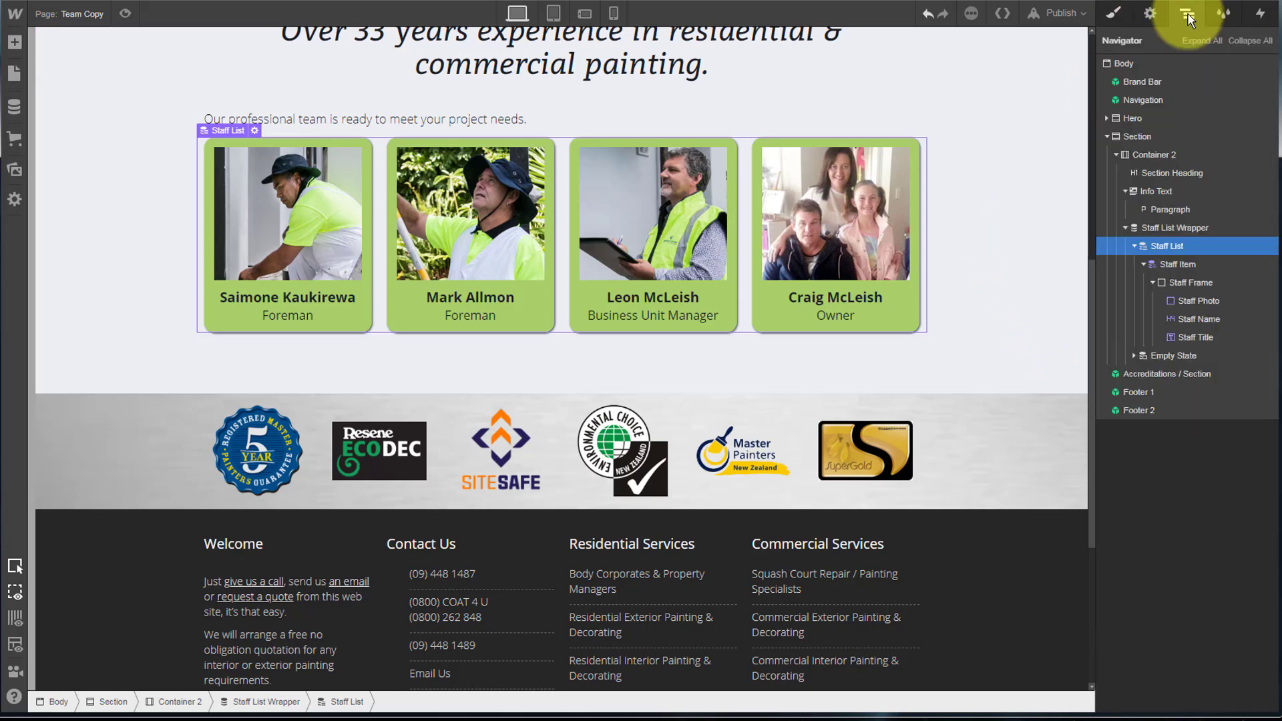
Select Staff List Wrapper and choose the bottom Layout option in Collection List Settings
{"action": "left_click", "coordinate": [1176, 228]}
{"action": "left_click", "coordinate": [1151, 14]}
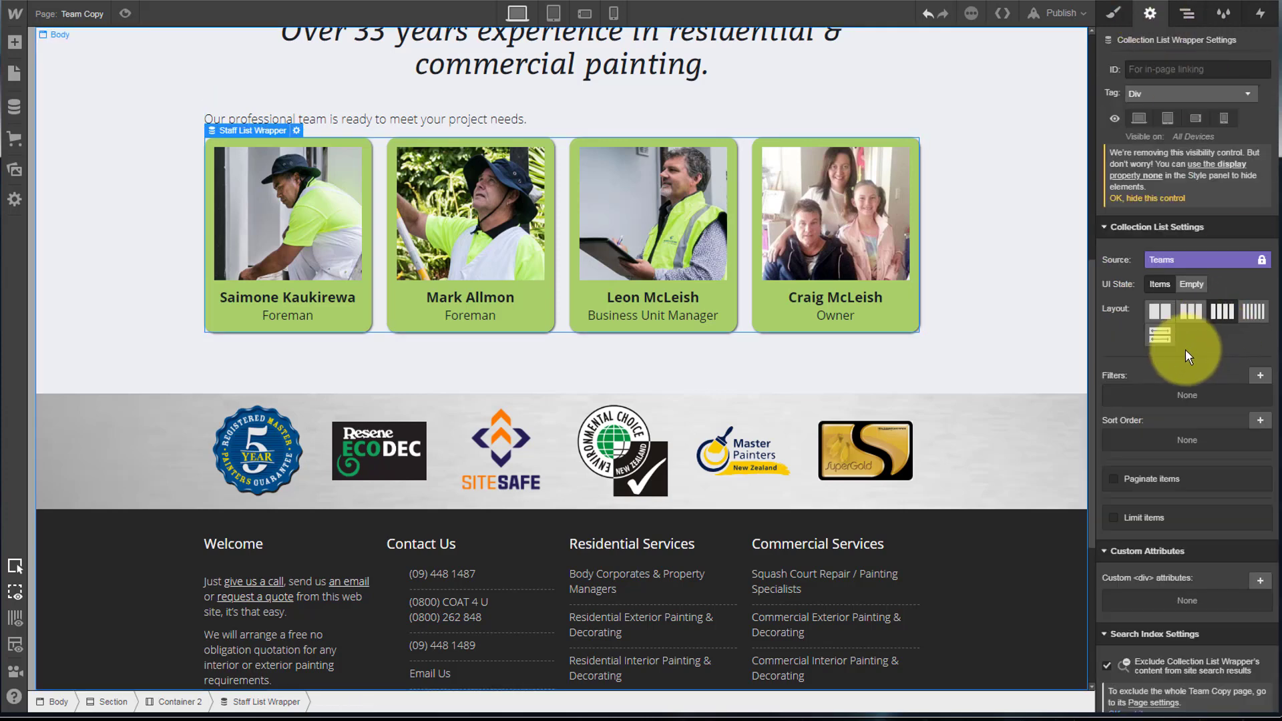
{"action": "left_click", "coordinate": [1160, 336]}
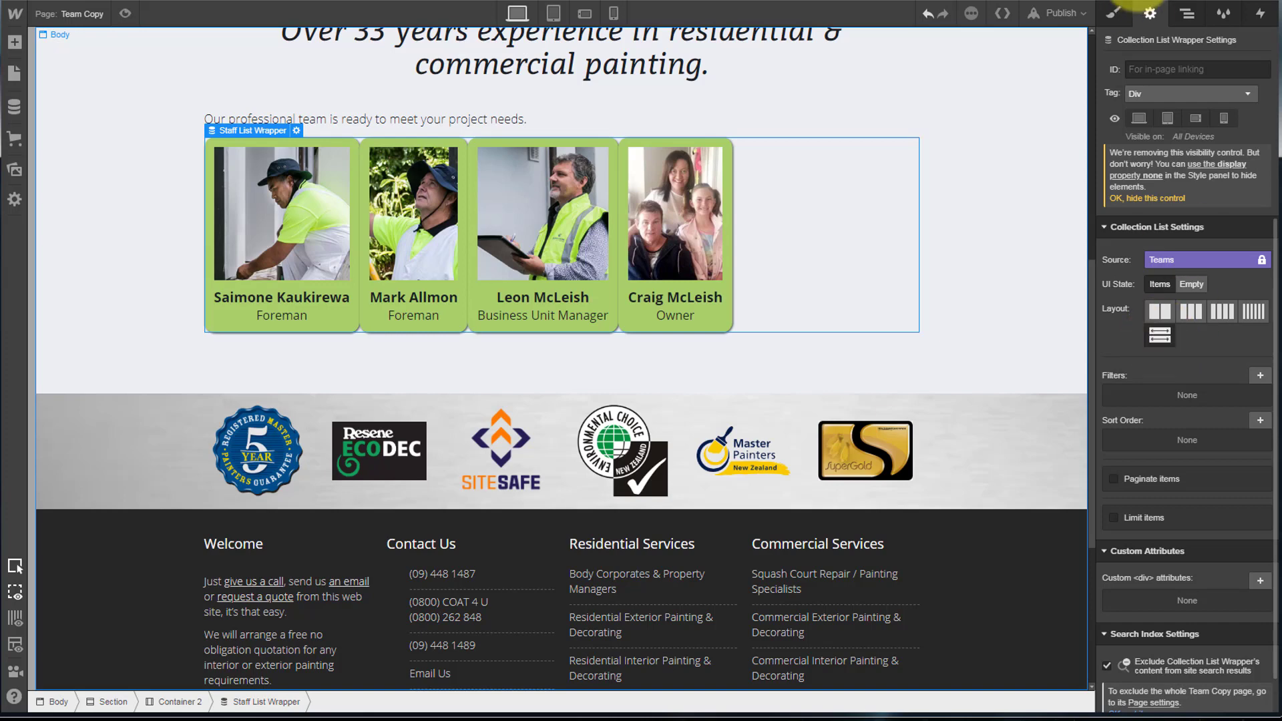
{"action": "left_click", "coordinate": [1186, 14]}
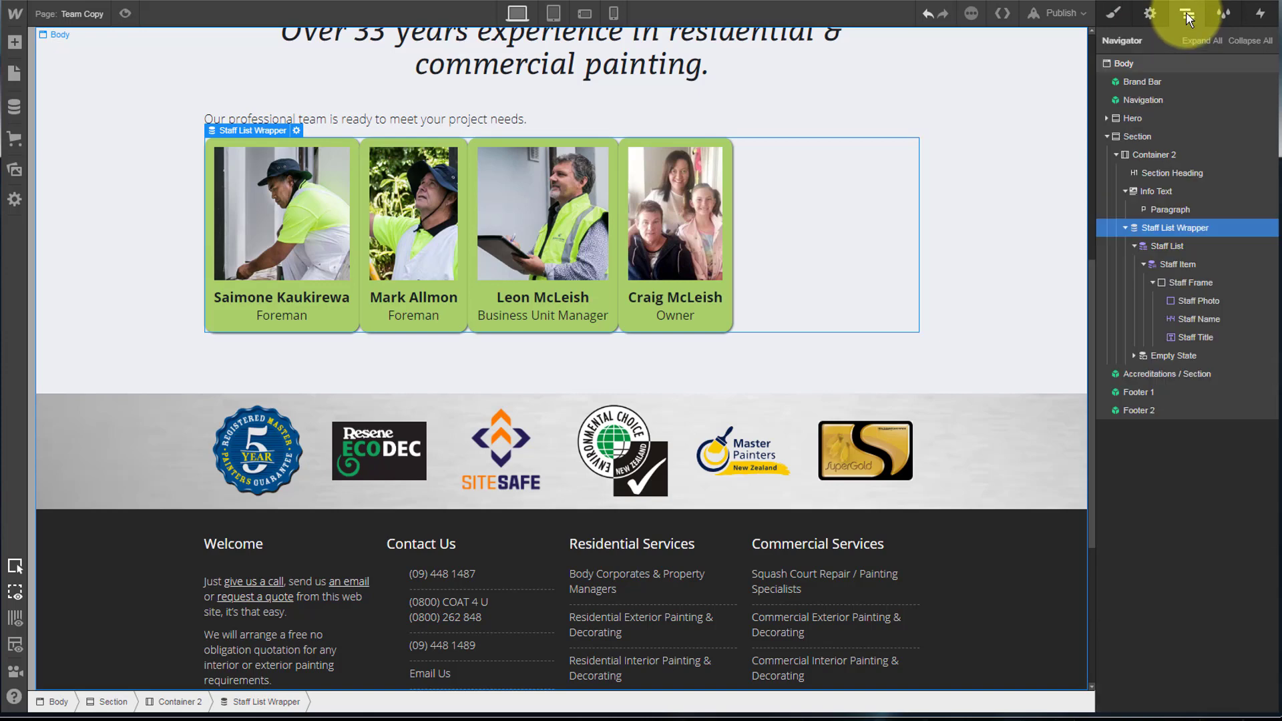
Style the Staff Item class: width 25%, right padding 16 px, bottom margin 15 px
{"action": "left_click", "coordinate": [1174, 265]}
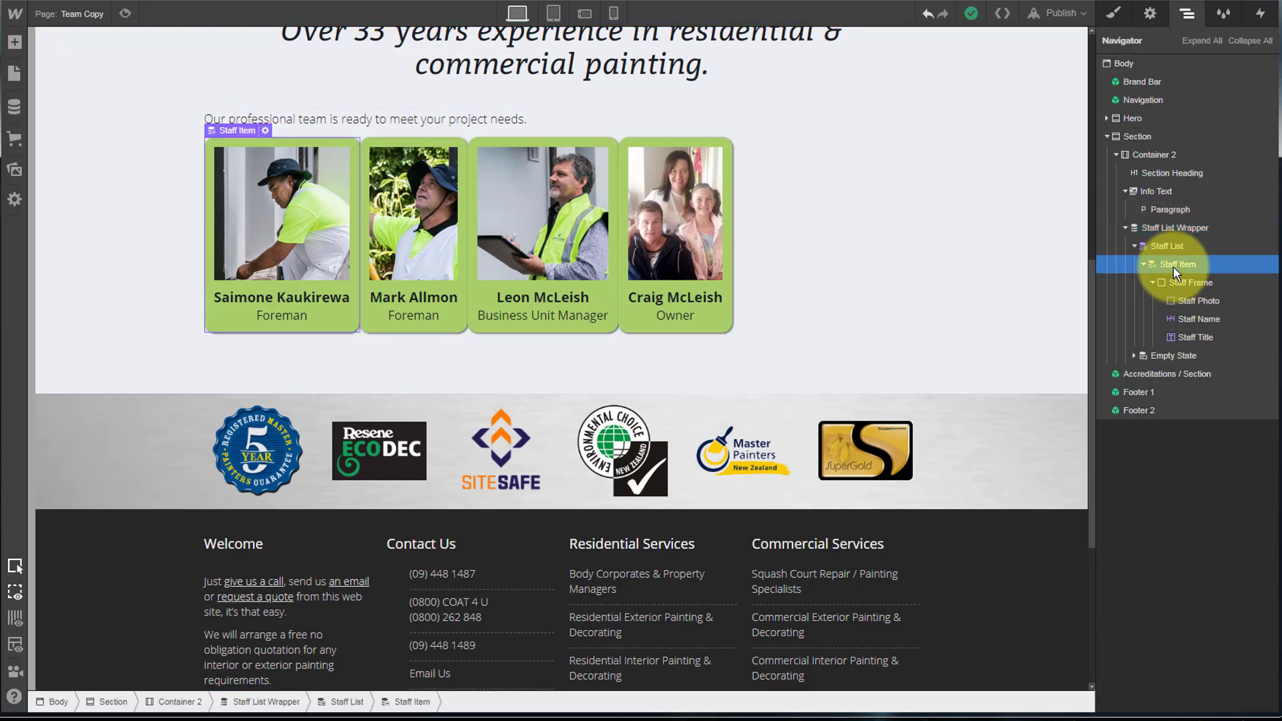
{"action": "left_click", "coordinate": [1112, 14]}
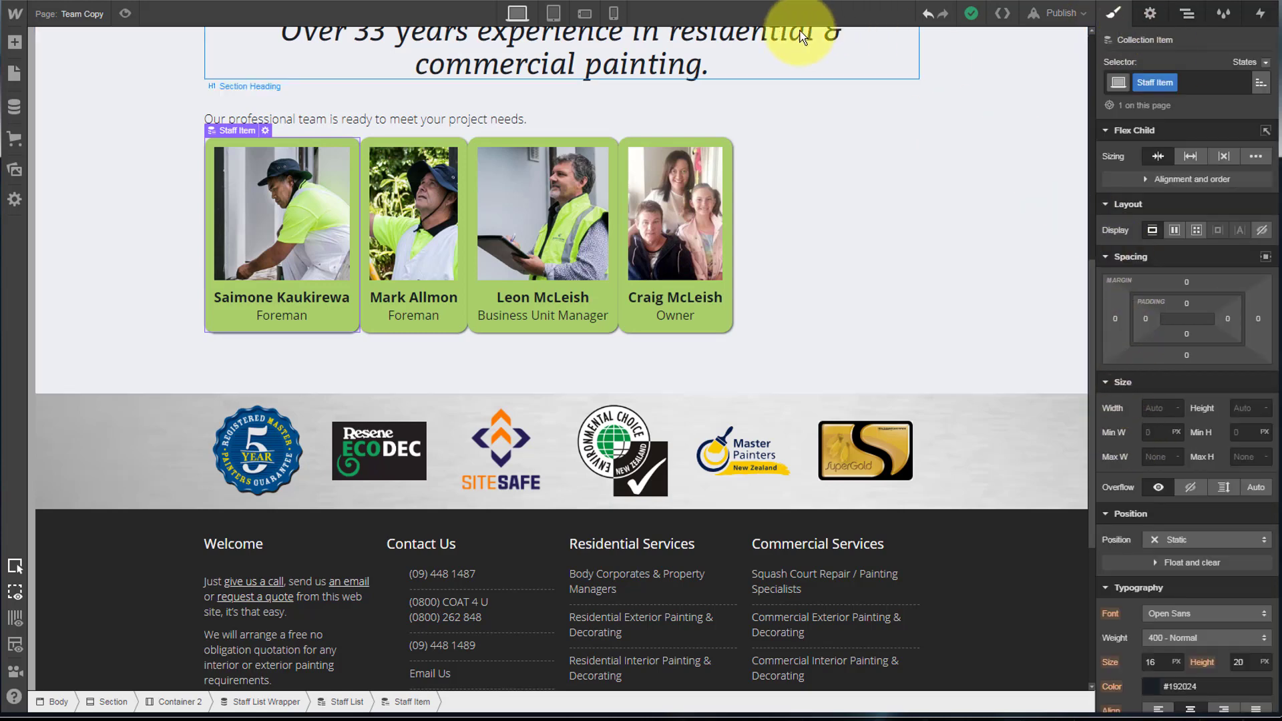
{"action": "left_click", "coordinate": [1140, 81]}
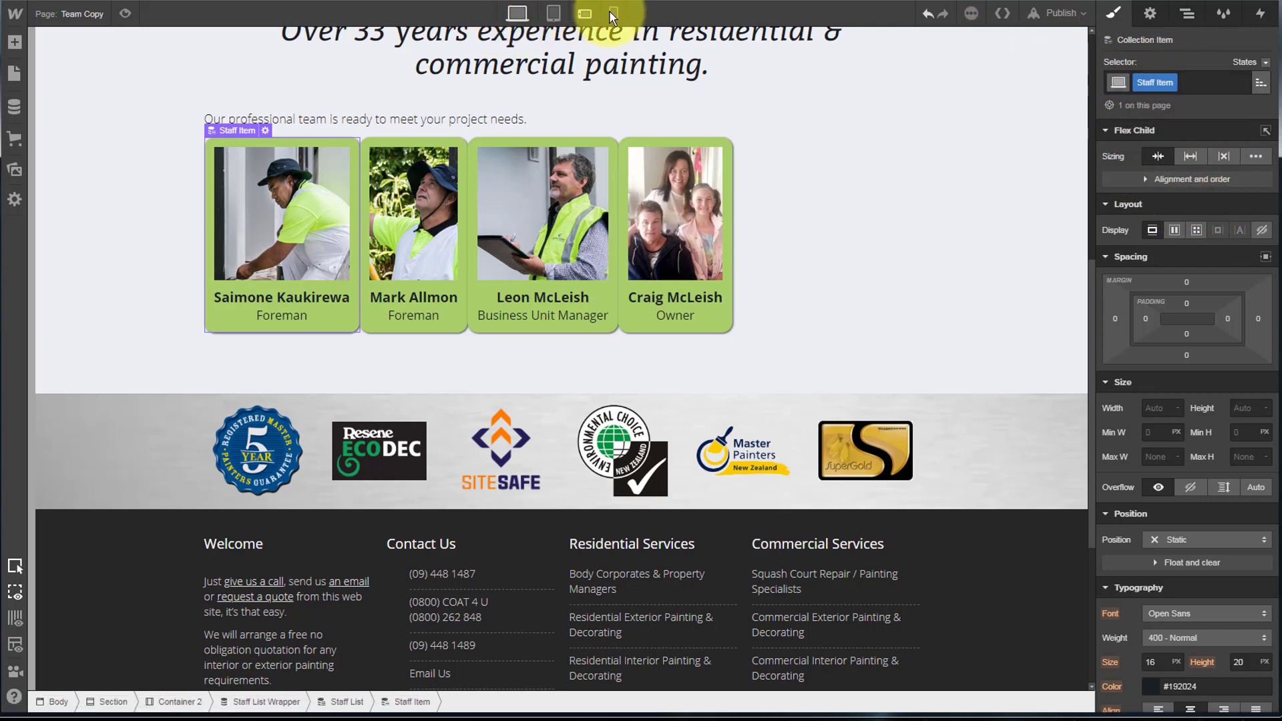
{"action": "left_click", "coordinate": [1154, 408]}
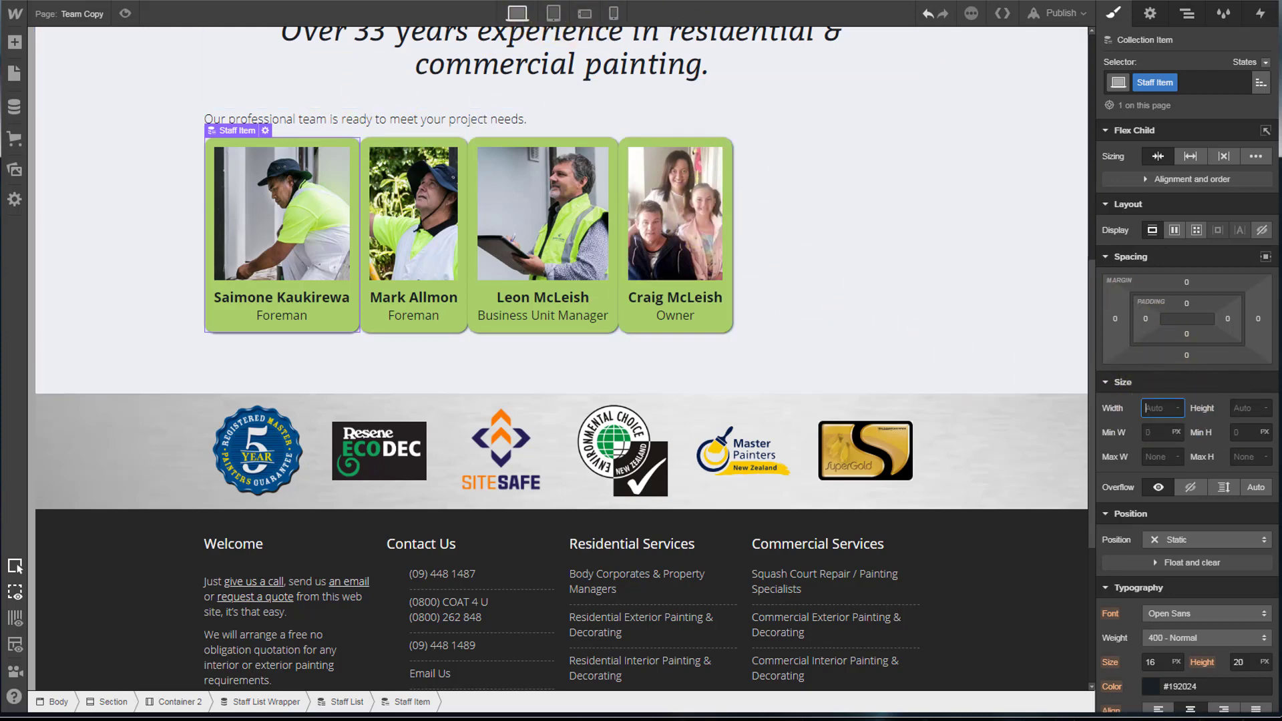
{"action": "type", "text": "25%"}
{"action": "key", "text": "Return"}
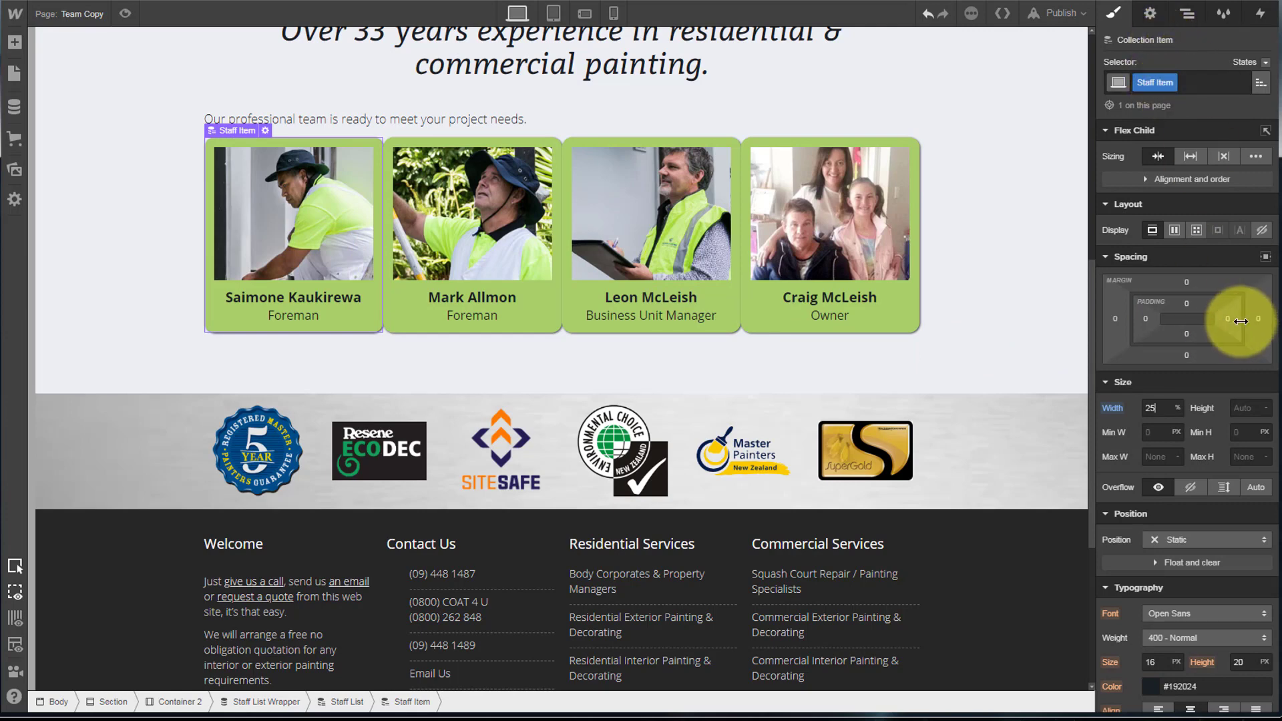
{"action": "left_click_drag", "start_coordinate": [1241, 321], "coordinate": [1201, 427]}
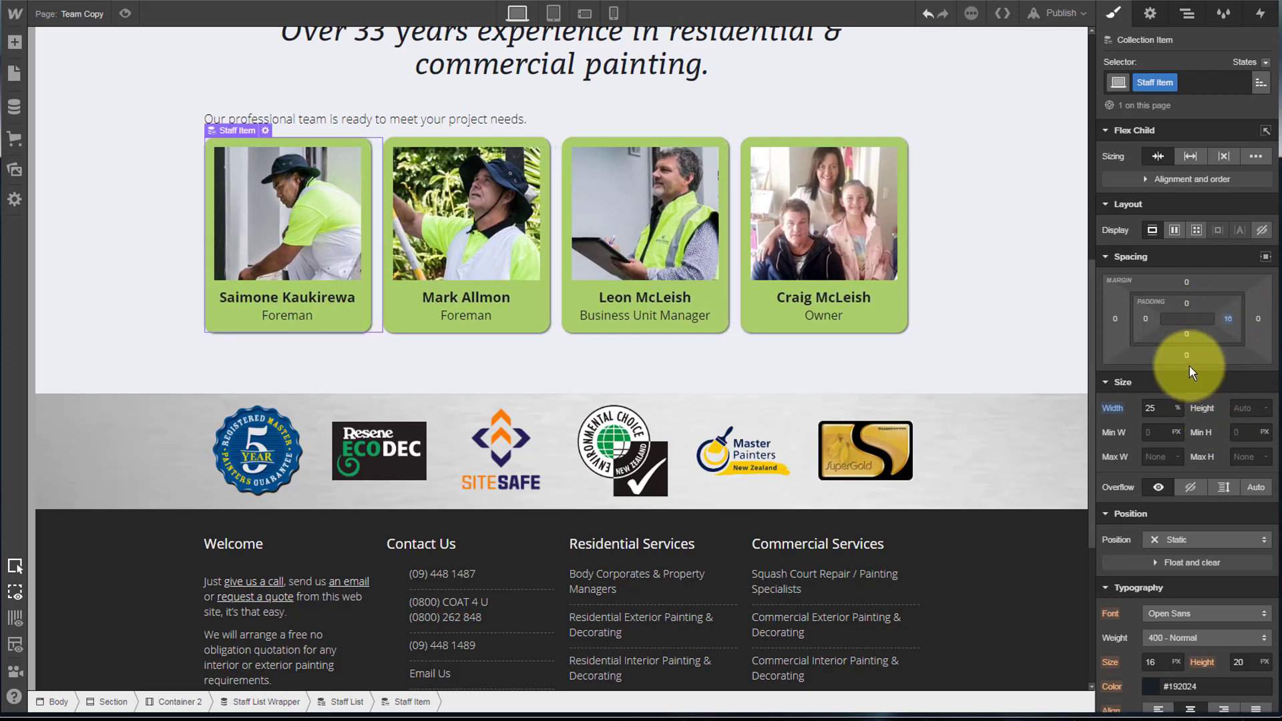
{"action": "left_click_drag", "start_coordinate": [1190, 367], "coordinate": [1193, 403]}
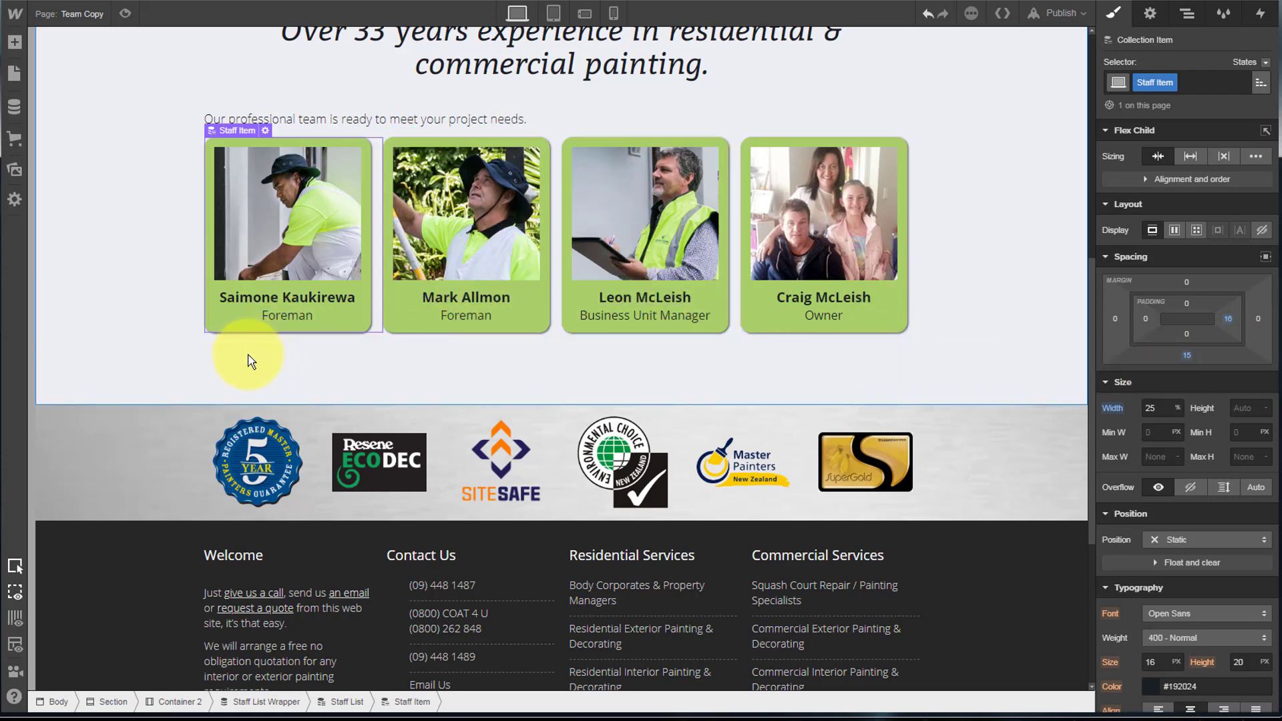
At tablet, change the Staff Item width from 25% to 33%, then preview the desktop layout
{"action": "left_click", "coordinate": [553, 14]}
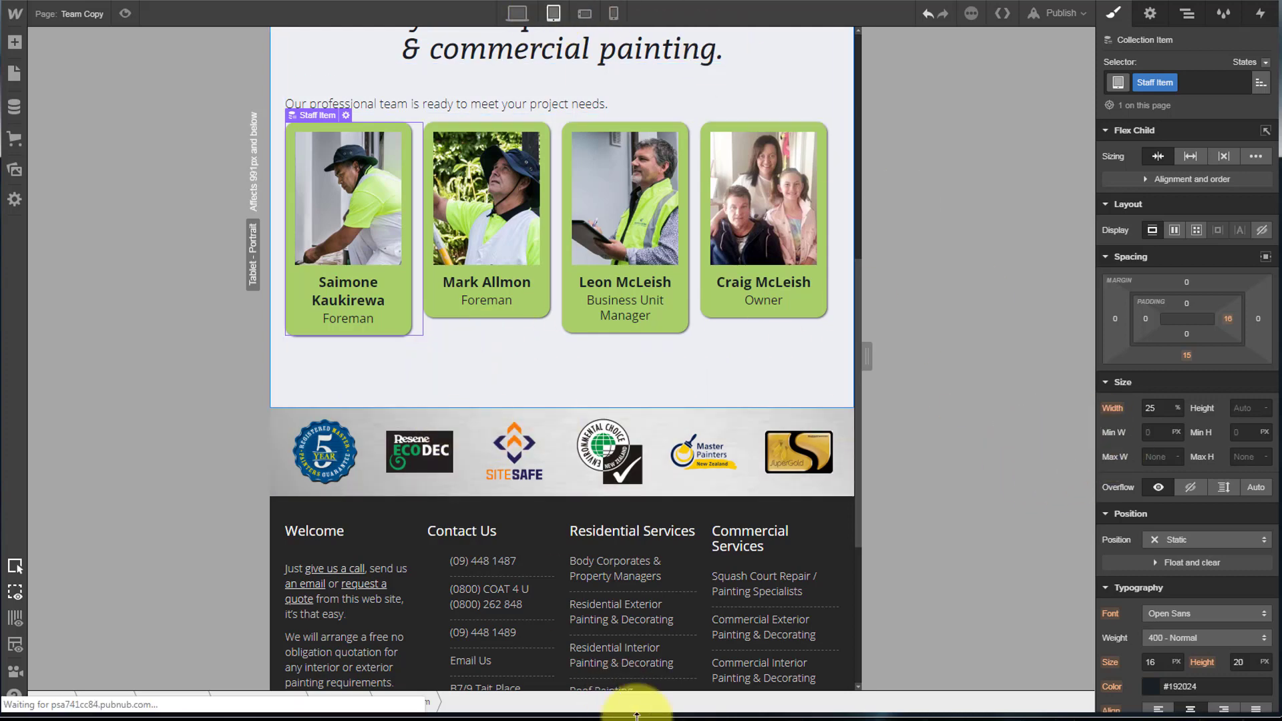
{"action": "left_click", "coordinate": [1187, 14]}
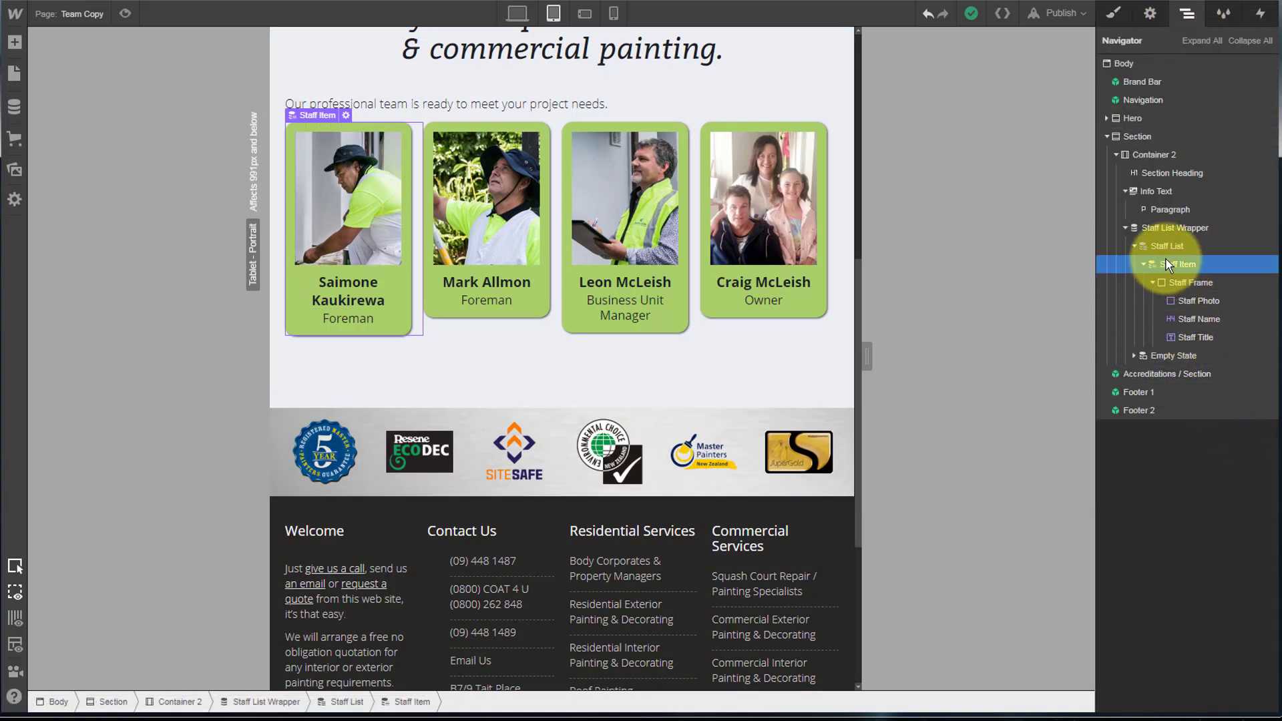
{"action": "left_click", "coordinate": [1112, 12]}
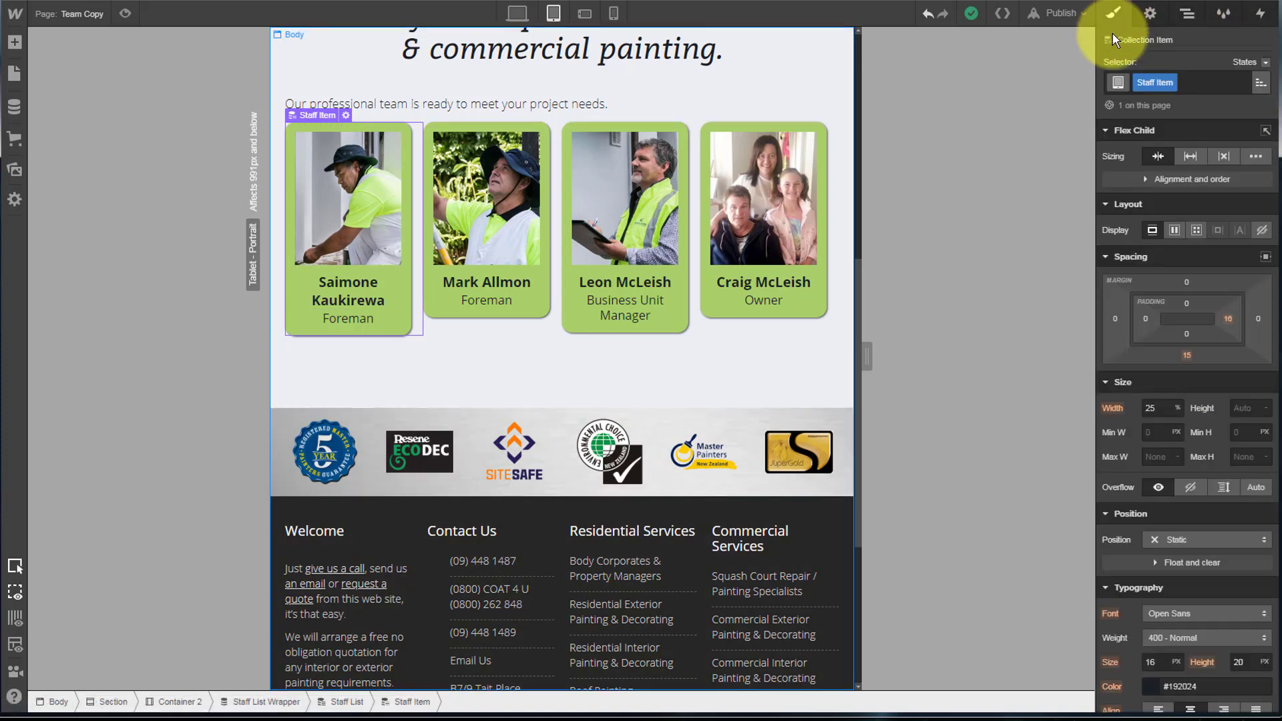
{"action": "left_click", "coordinate": [1148, 409]}
{"action": "type", "text": "33"}
{"action": "key", "text": "Return"}
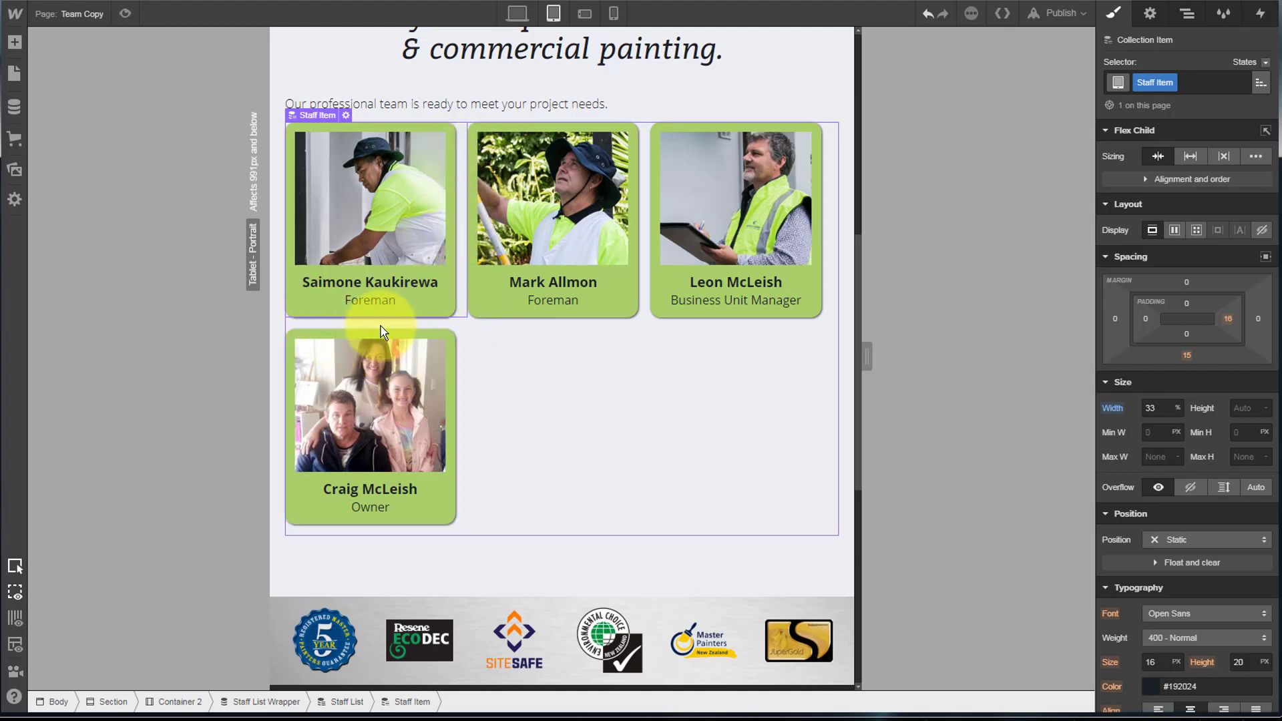
{"action": "left_click", "coordinate": [517, 13]}
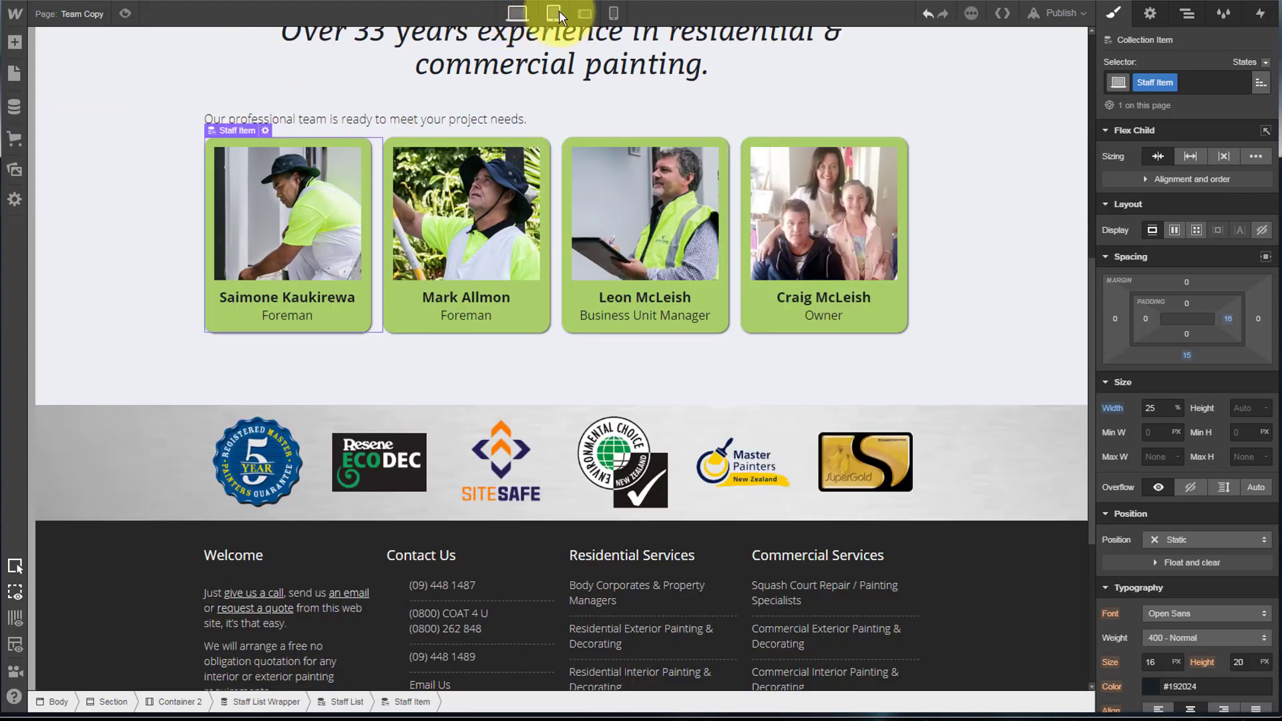
Set the Staff Item width to 50% at phone landscape so cards sit two per row
{"action": "left_click", "coordinate": [557, 11]}
{"action": "left_click", "coordinate": [520, 13]}
{"action": "left_click", "coordinate": [554, 11]}
{"action": "left_click", "coordinate": [584, 13]}
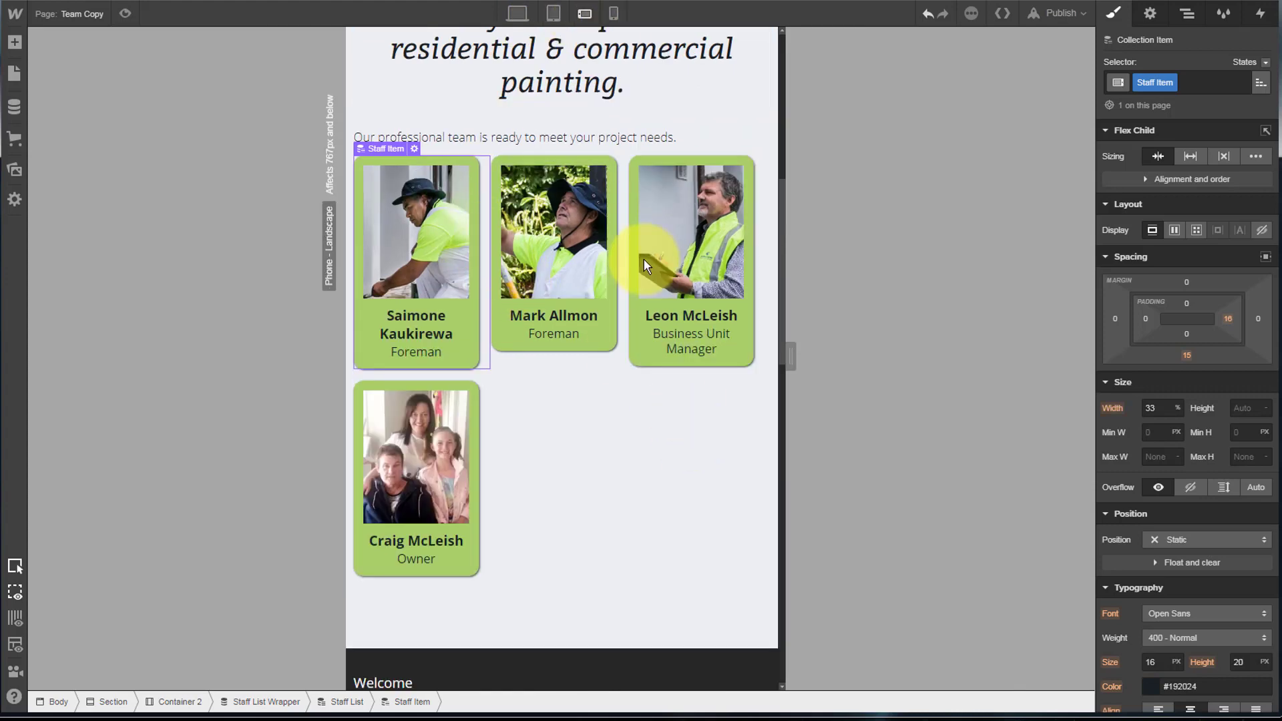
{"action": "left_click", "coordinate": [1158, 408]}
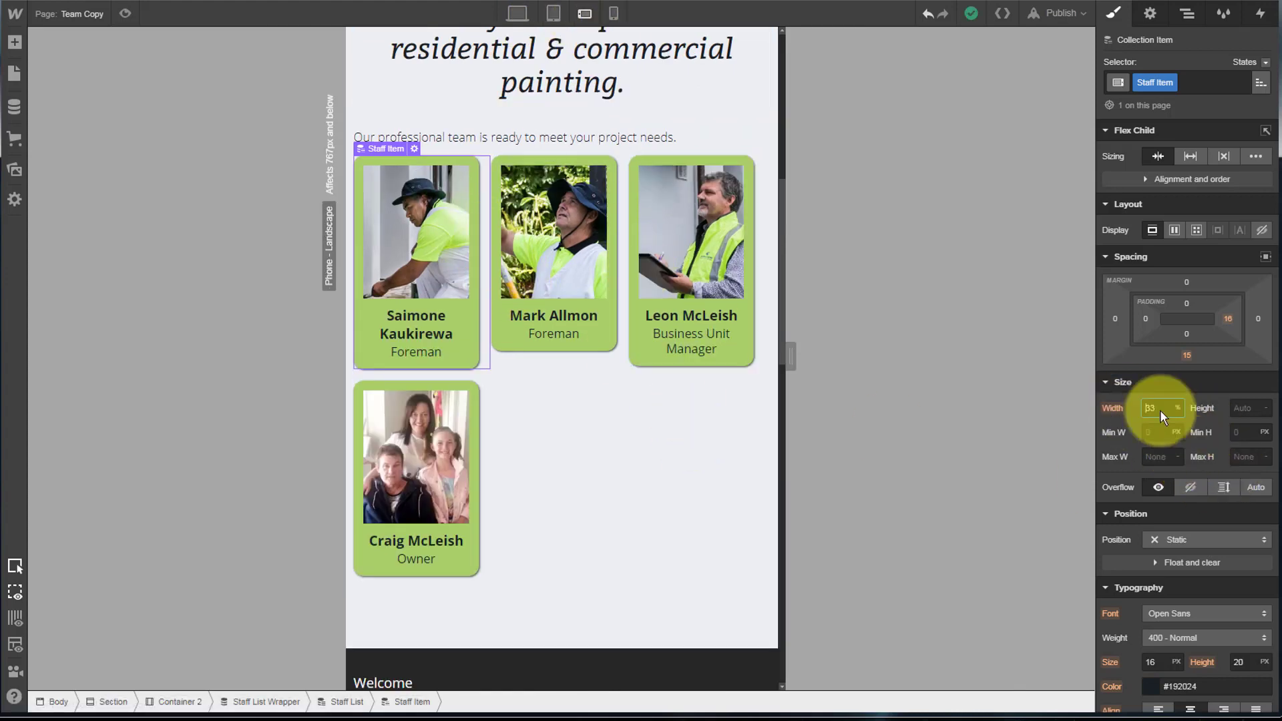
{"action": "double_click", "coordinate": [1138, 407]}
{"action": "type", "text": "50"}
{"action": "key", "text": "Return"}
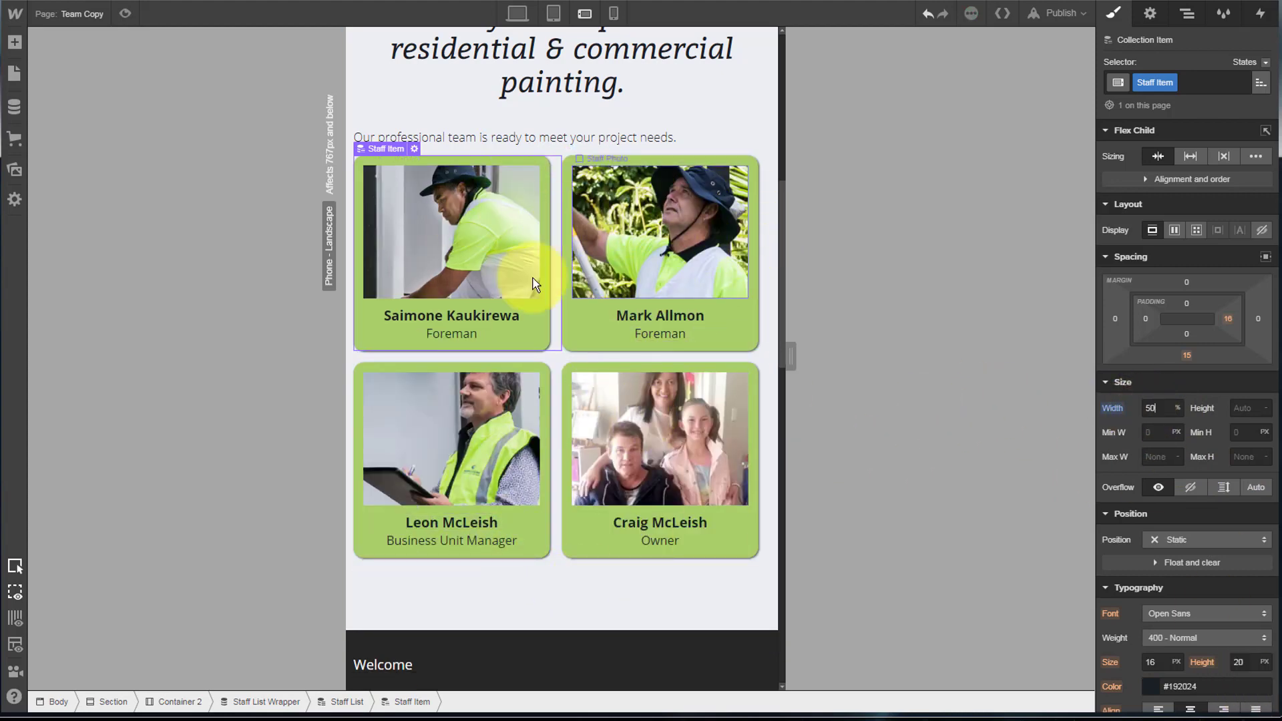
At phone portrait, make Staff Items 100% wide with 0 right padding
{"action": "left_click", "coordinate": [614, 13]}
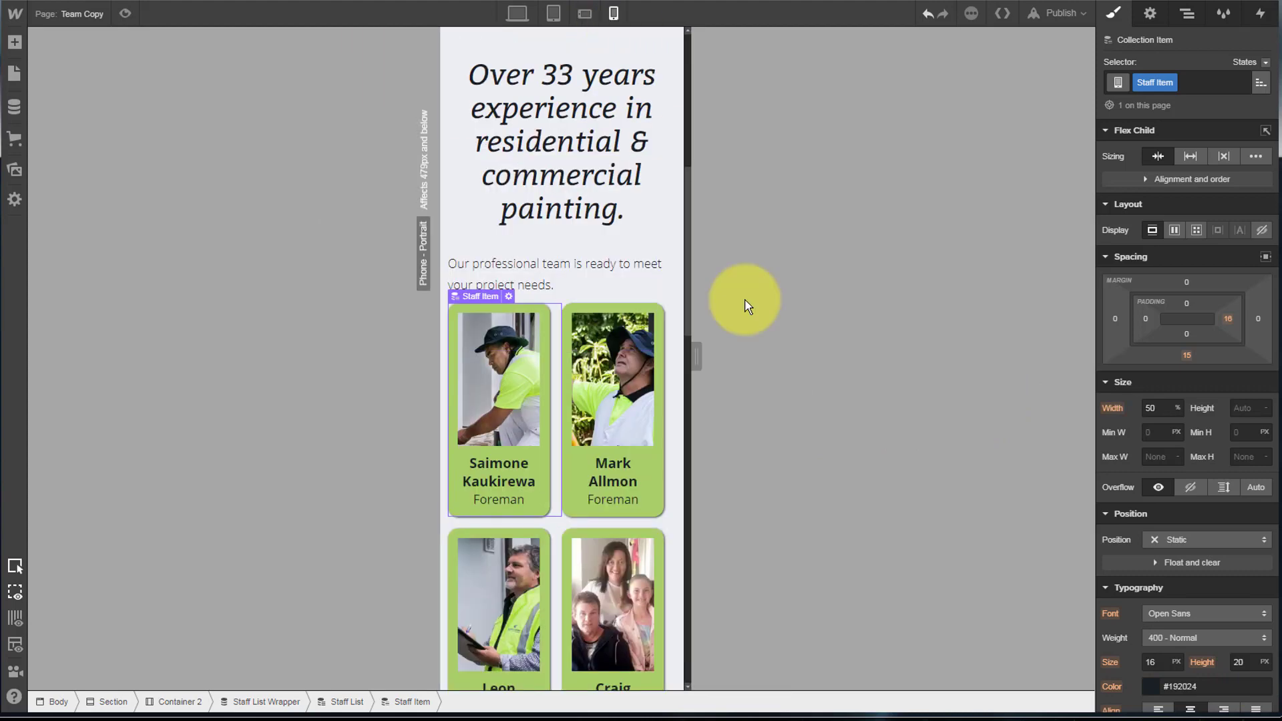
{"action": "left_click", "coordinate": [1142, 407]}
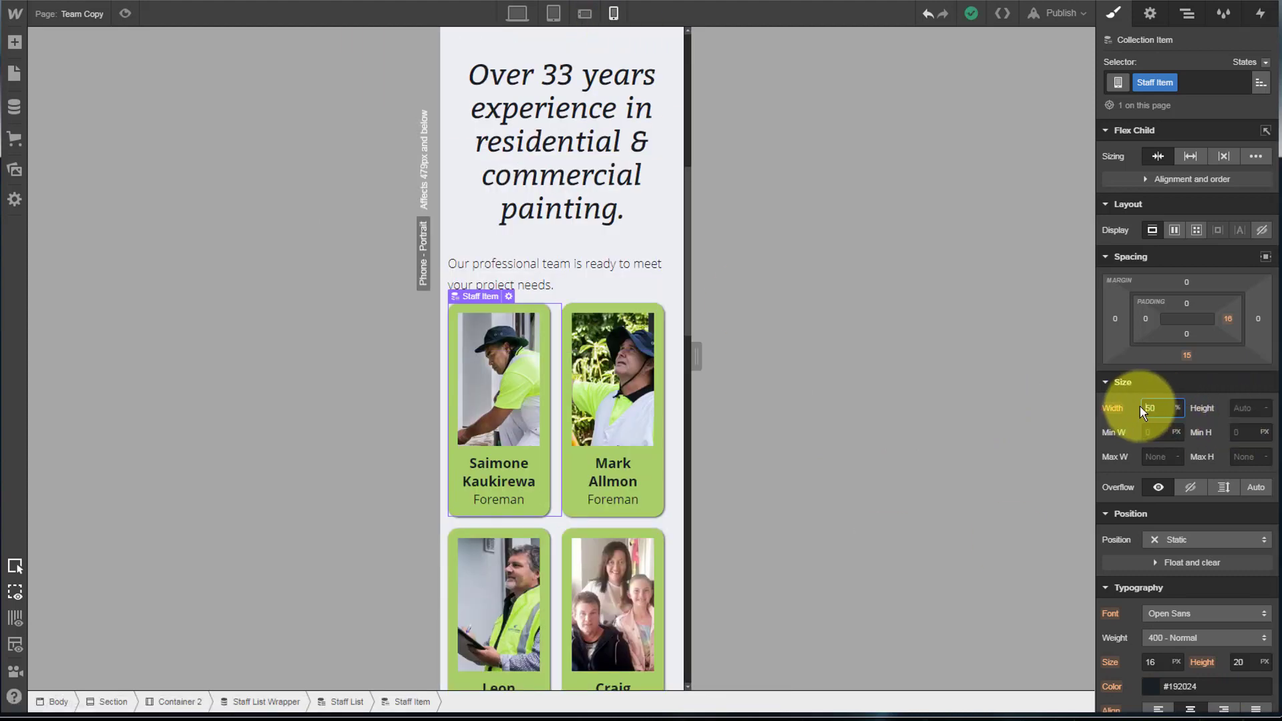
{"action": "double_click", "coordinate": [1144, 408]}
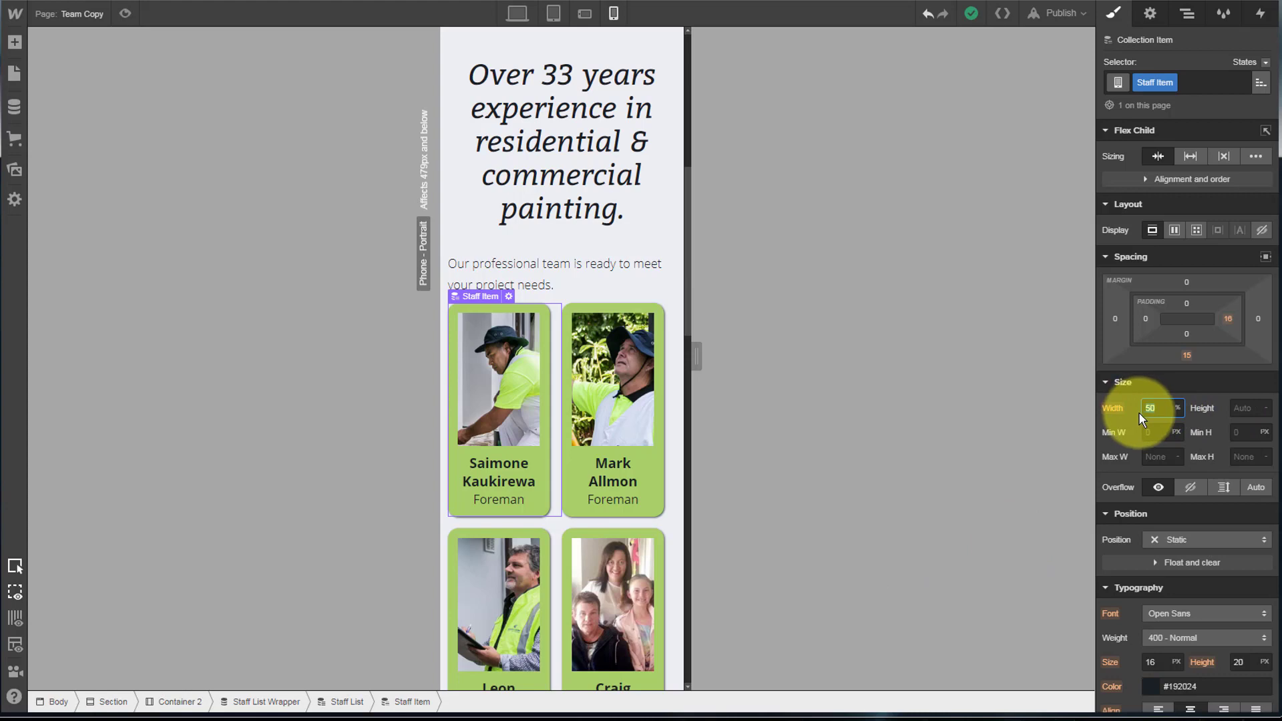
{"action": "key", "text": "Return"}
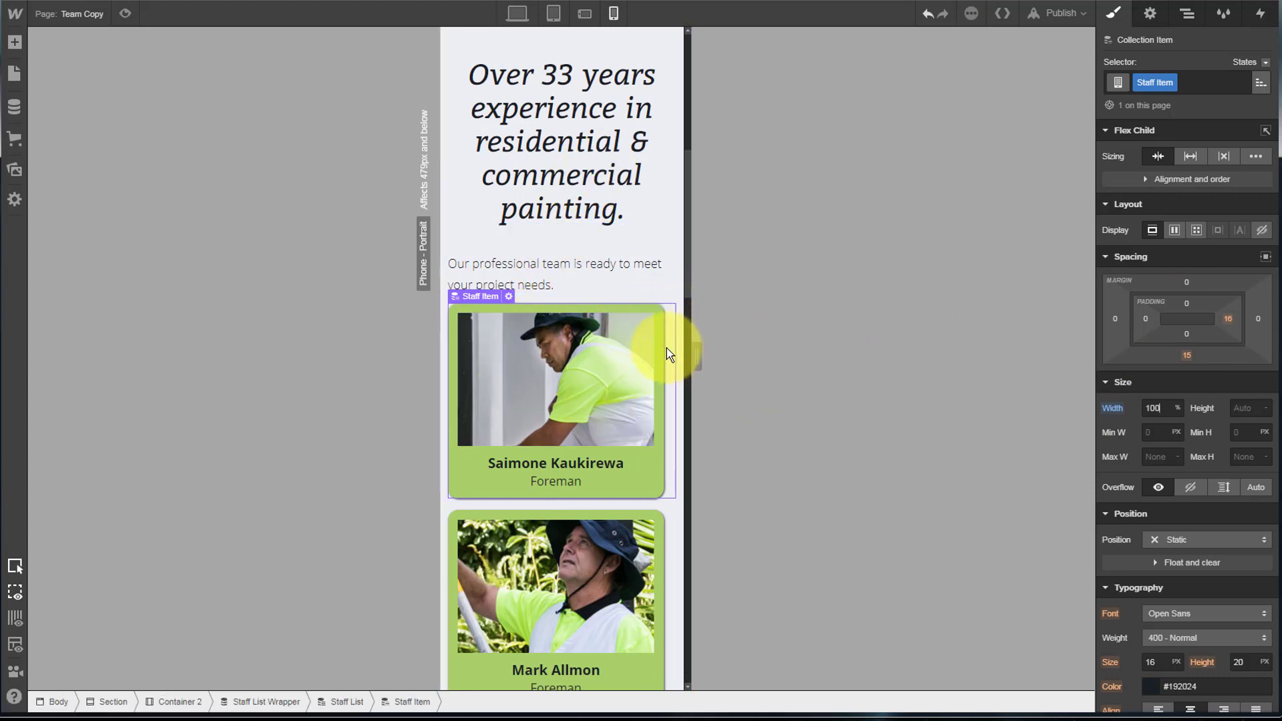
{"action": "left_click", "coordinate": [1227, 319]}
{"action": "left_click", "coordinate": [1133, 375]}
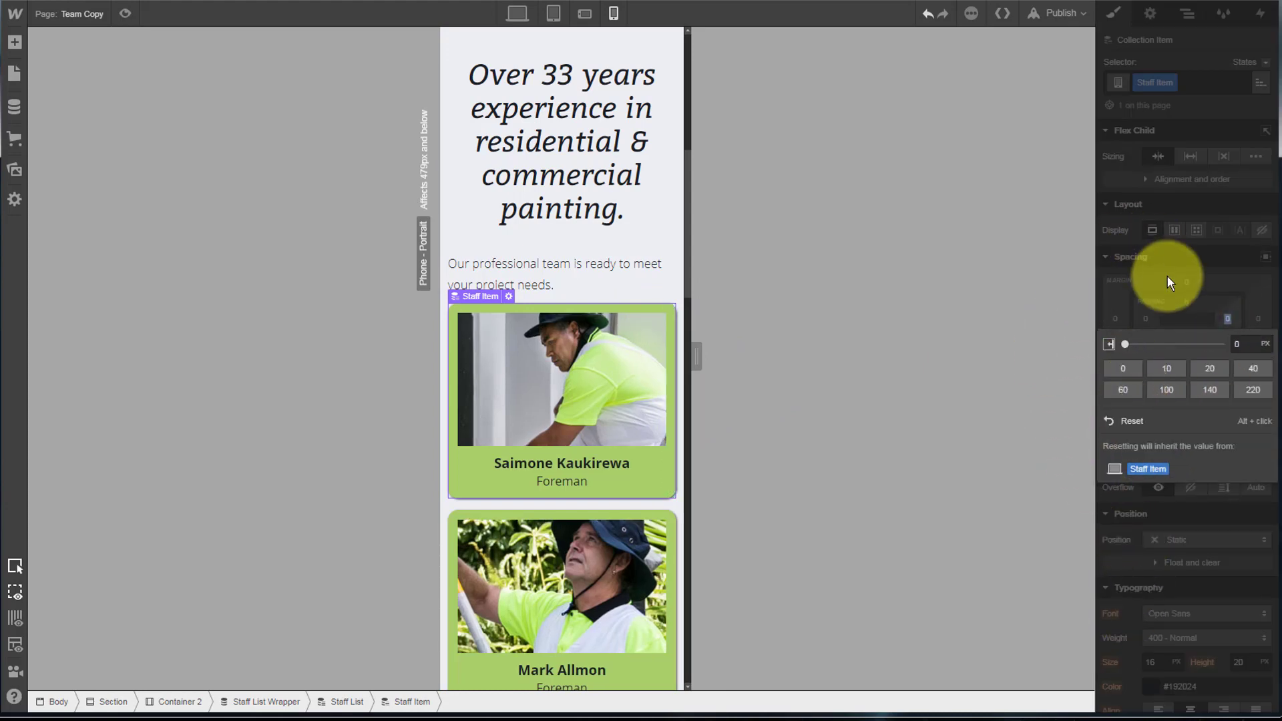
{"action": "left_click", "coordinate": [1142, 242]}
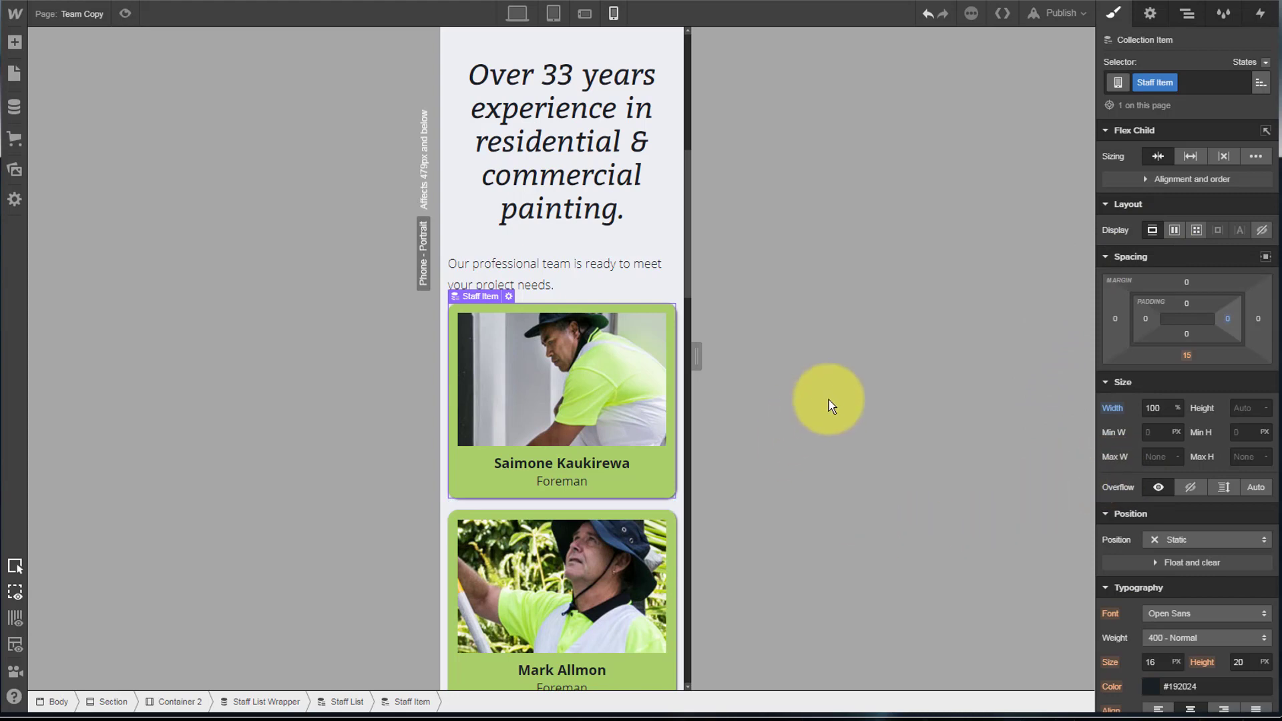
{"action": "left_click", "coordinate": [516, 13]}
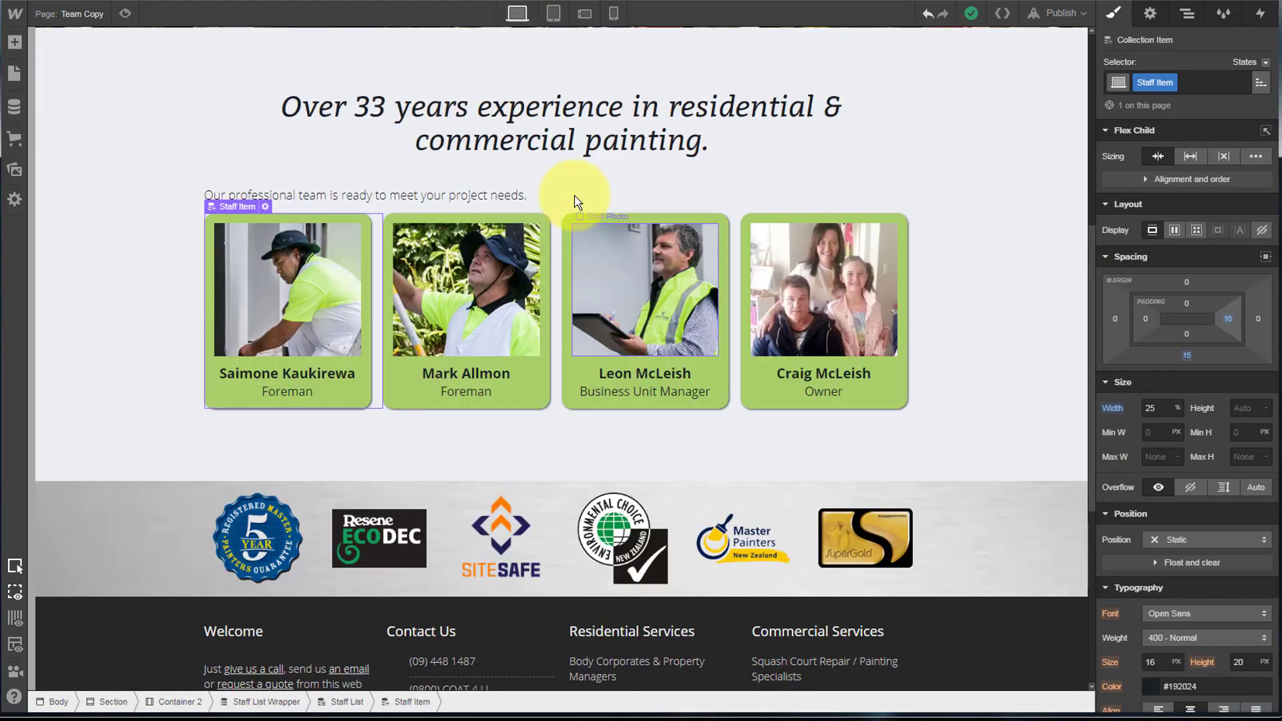
{"action": "left_click", "coordinate": [553, 14]}
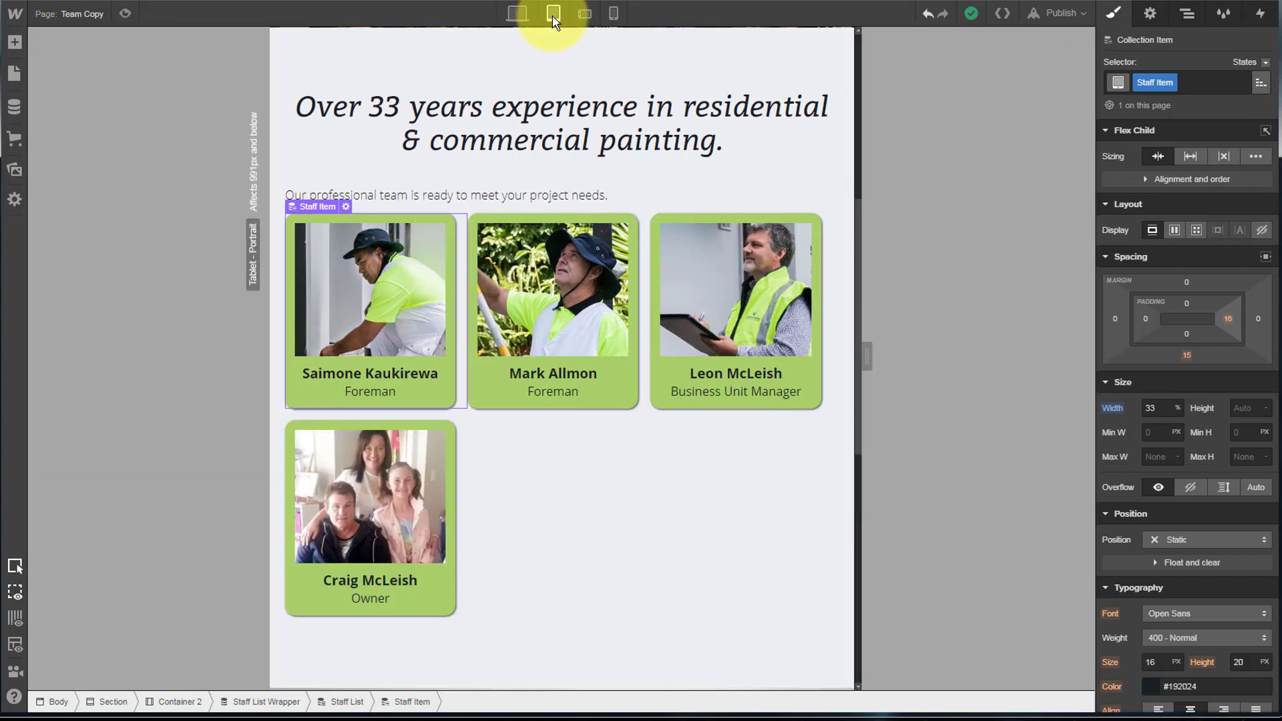
{"action": "left_click", "coordinate": [585, 13]}
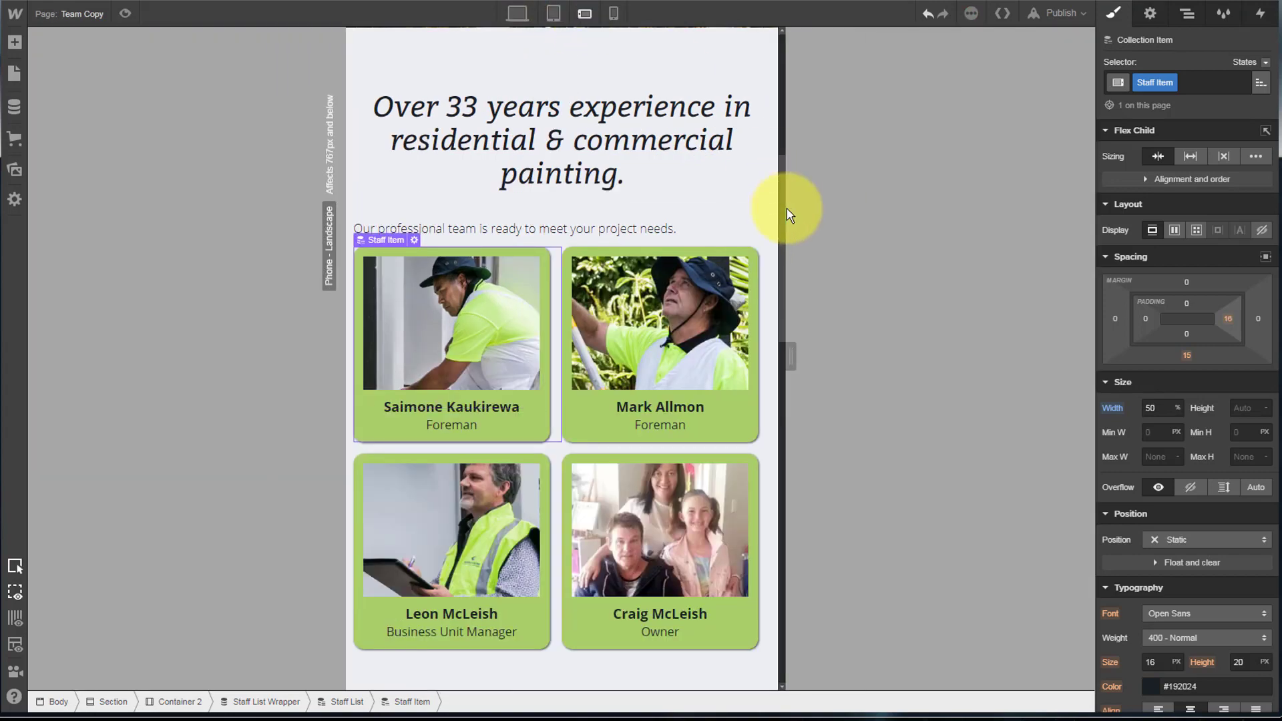
{"action": "scroll", "coordinate": [651, 201], "scroll_direction": "down", "scroll_amount": 2}
{"action": "scroll", "coordinate": [642, 200], "scroll_direction": "up", "scroll_amount": 1}
{"action": "left_click", "coordinate": [614, 14]}
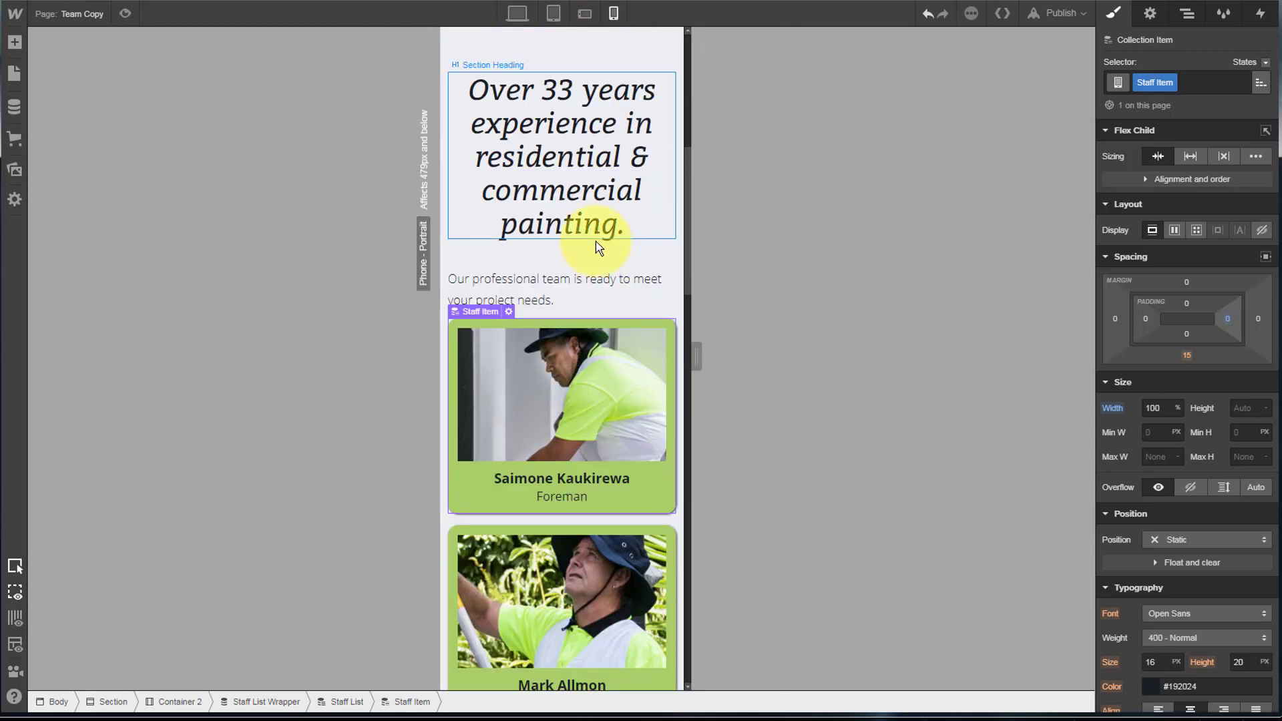
{"action": "scroll", "coordinate": [596, 247], "scroll_direction": "down", "scroll_amount": 8}
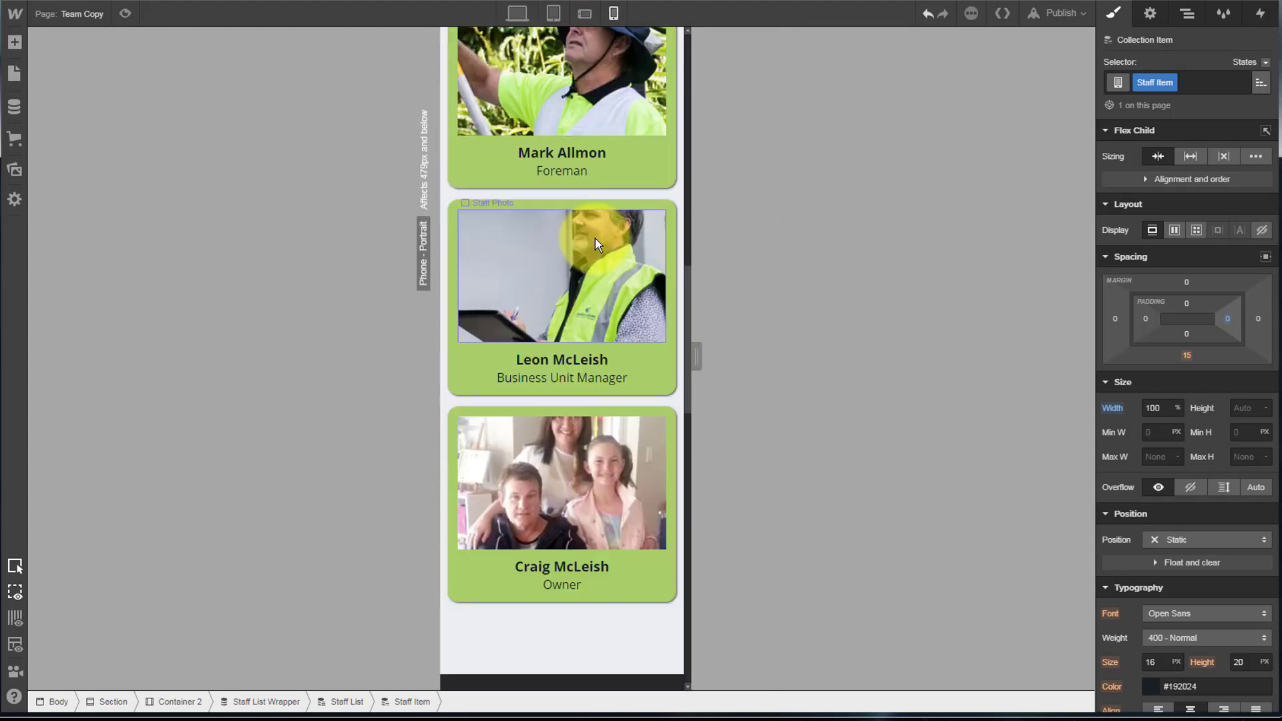
{"action": "scroll", "coordinate": [594, 245], "scroll_direction": "up", "scroll_amount": 5}
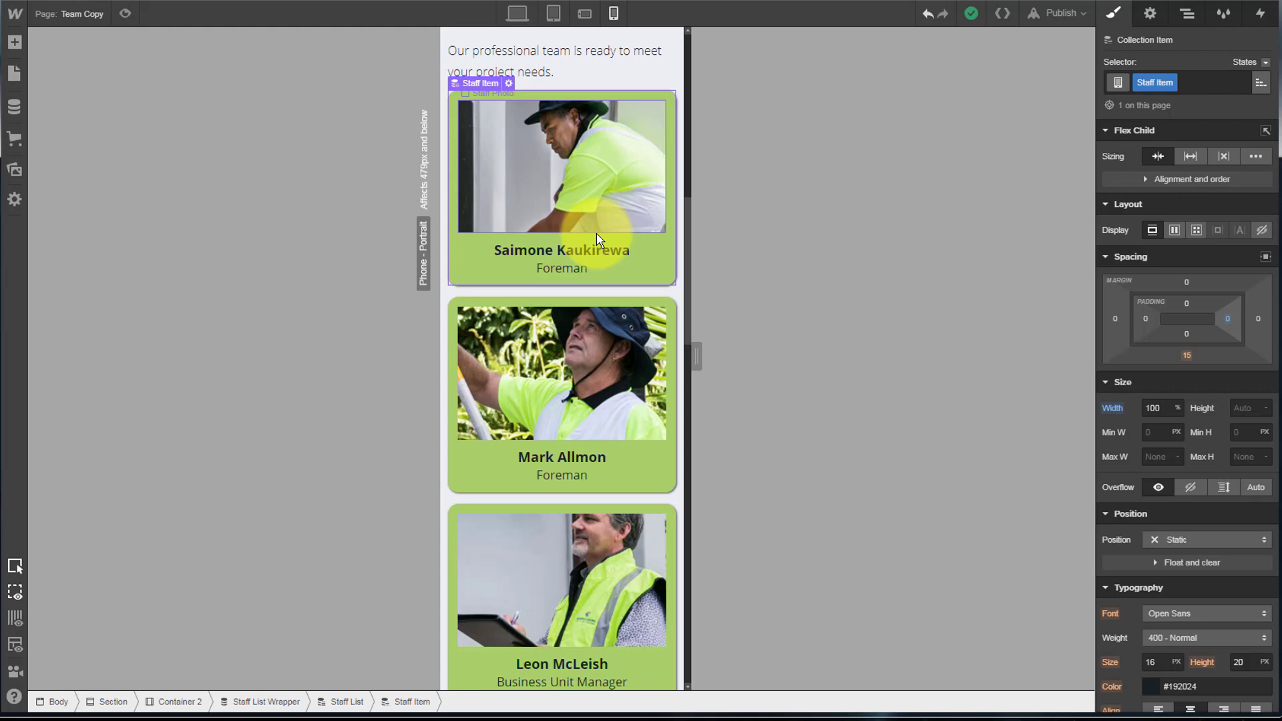
{"action": "scroll", "coordinate": [598, 239], "scroll_direction": "down", "scroll_amount": 5}
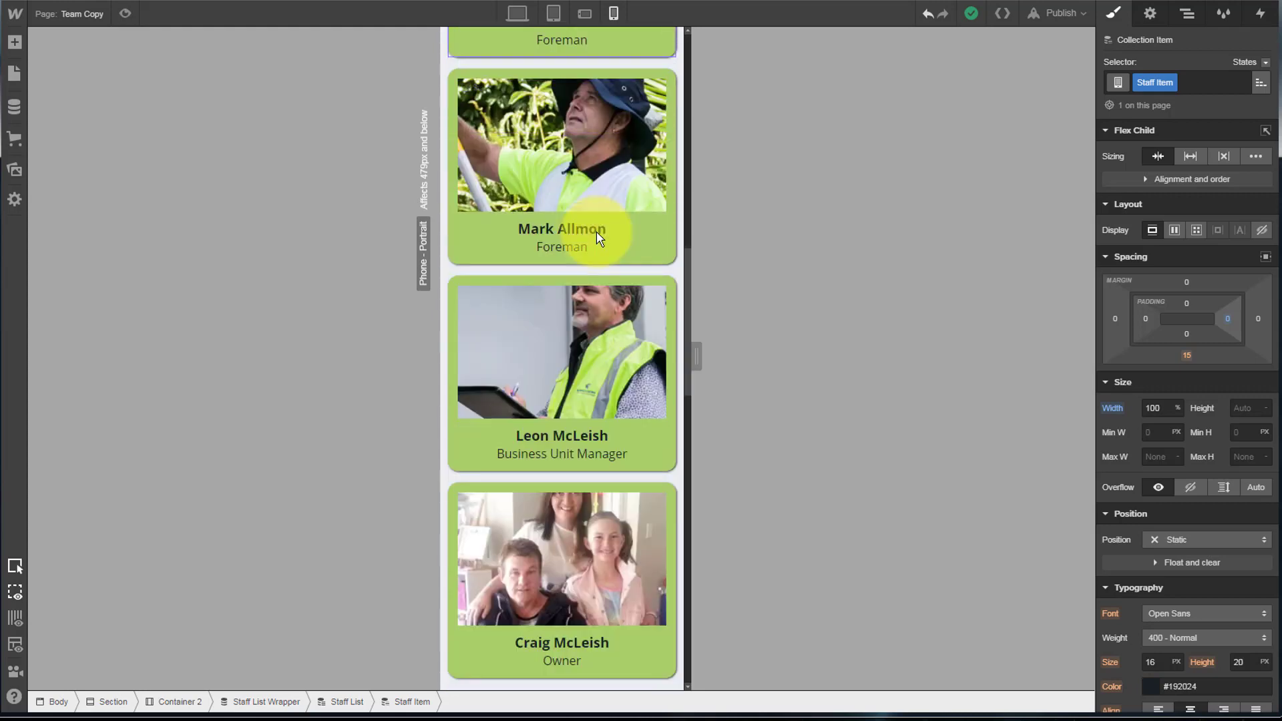
{"action": "scroll", "coordinate": [598, 301], "scroll_direction": "up", "scroll_amount": 6}
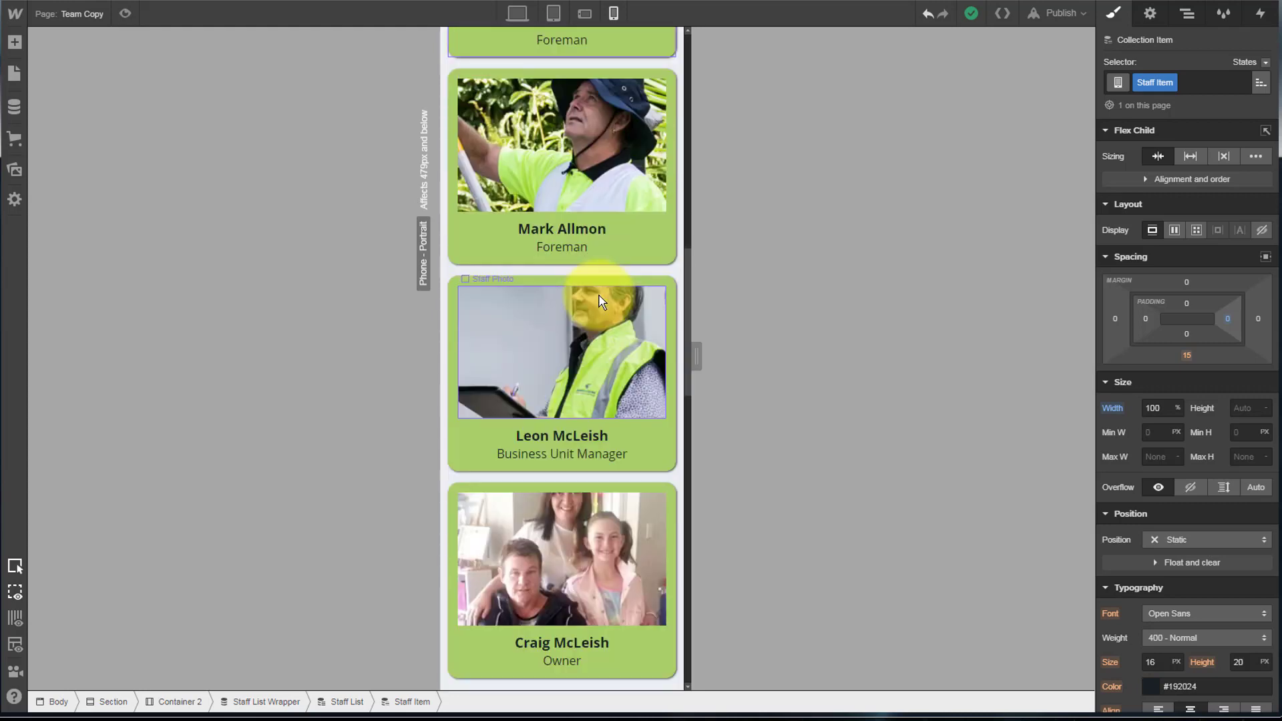
{"action": "scroll", "coordinate": [599, 301], "scroll_direction": "down", "scroll_amount": 1}
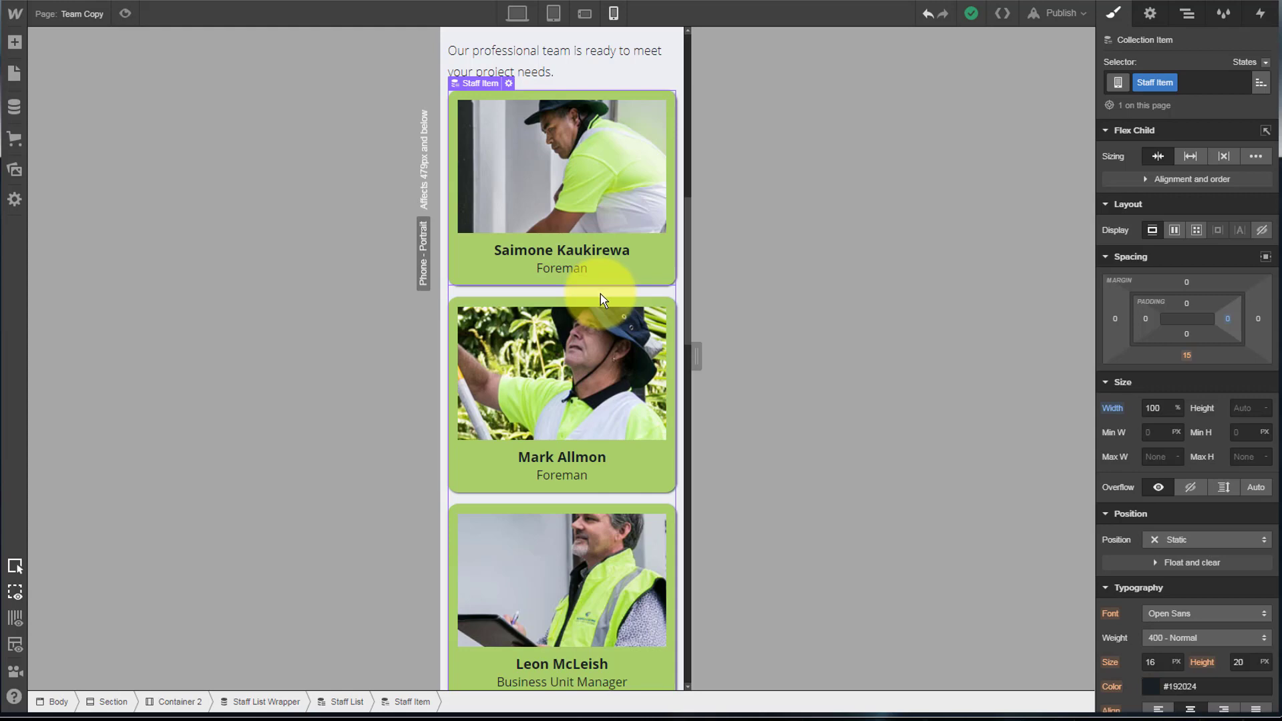
{"action": "scroll", "coordinate": [601, 299], "scroll_direction": "down", "scroll_amount": 2}
{"action": "scroll", "coordinate": [601, 298], "scroll_direction": "down", "scroll_amount": 2}
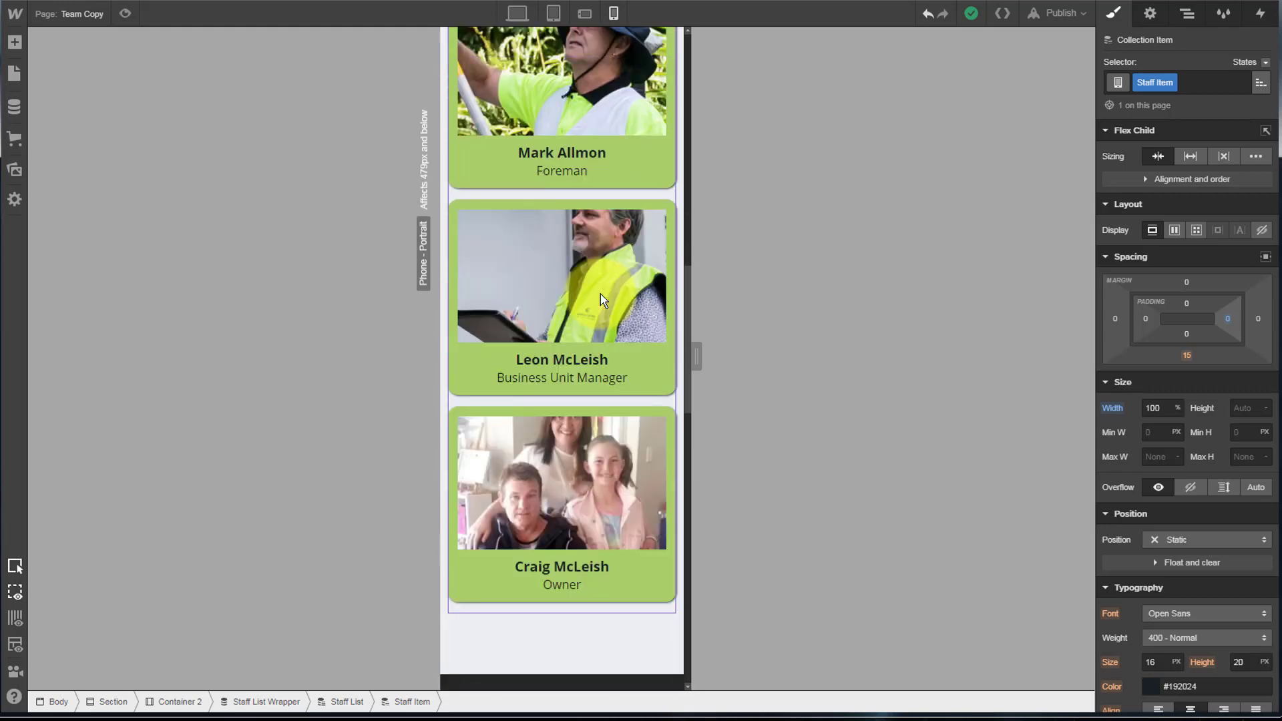
{"action": "scroll", "coordinate": [600, 299], "scroll_direction": "up", "scroll_amount": 4}
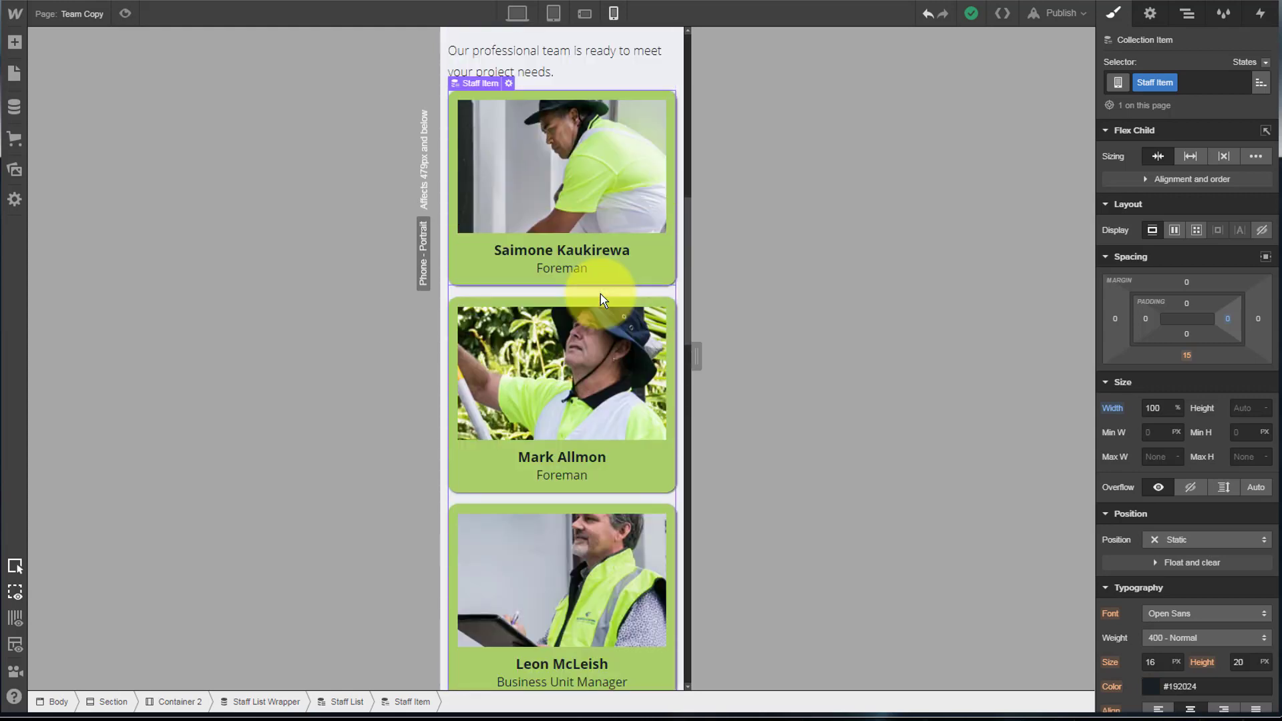